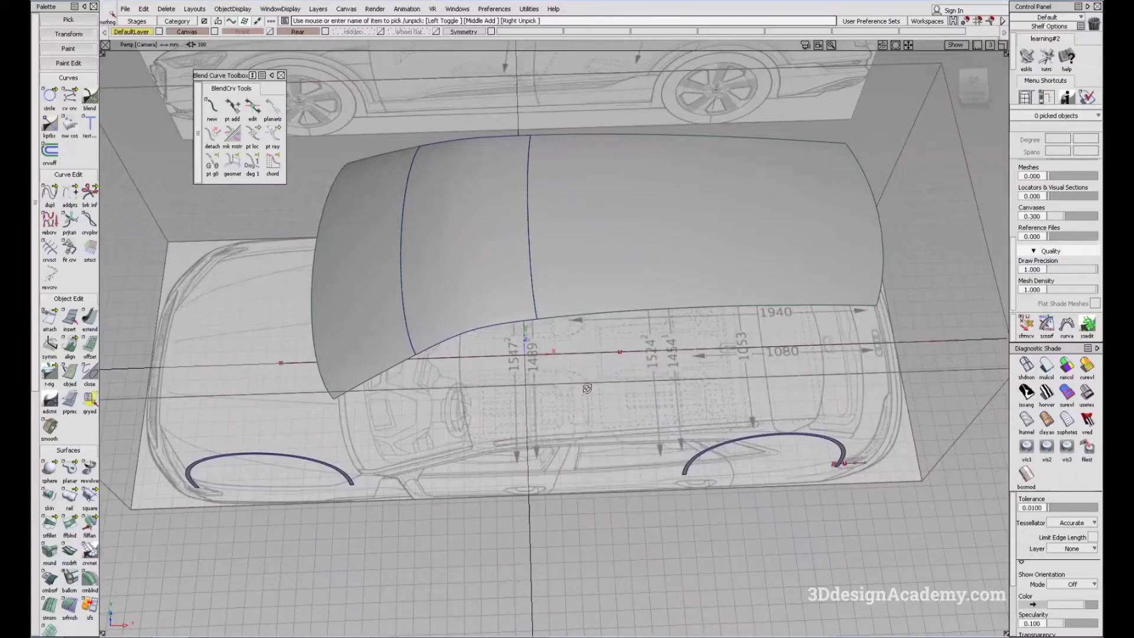
- Turn off the diagnostic shading so the roof surfaces show only as wireframe over the blueprints
alt+shift+middle_drag(466, 387, 483, 339)
alt+shift+drag(518, 290, 552, 362)
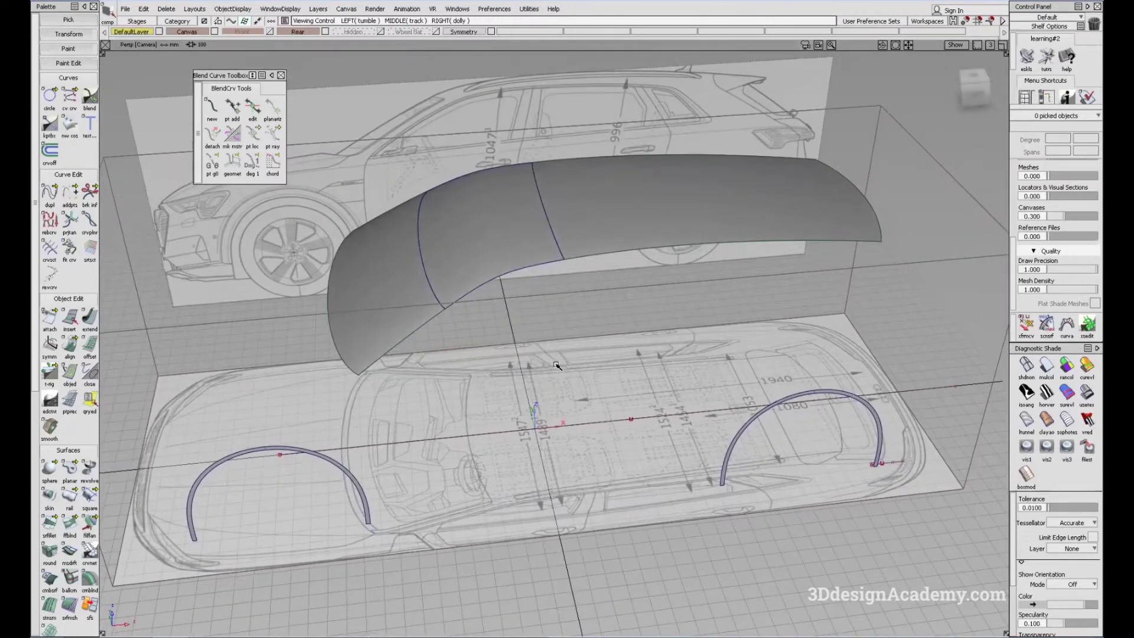
key(F6)
alt+shift+middle_drag(506, 361, 604, 331)
click(1027, 365)
alt+shift+middle_drag(533, 352, 497, 352)
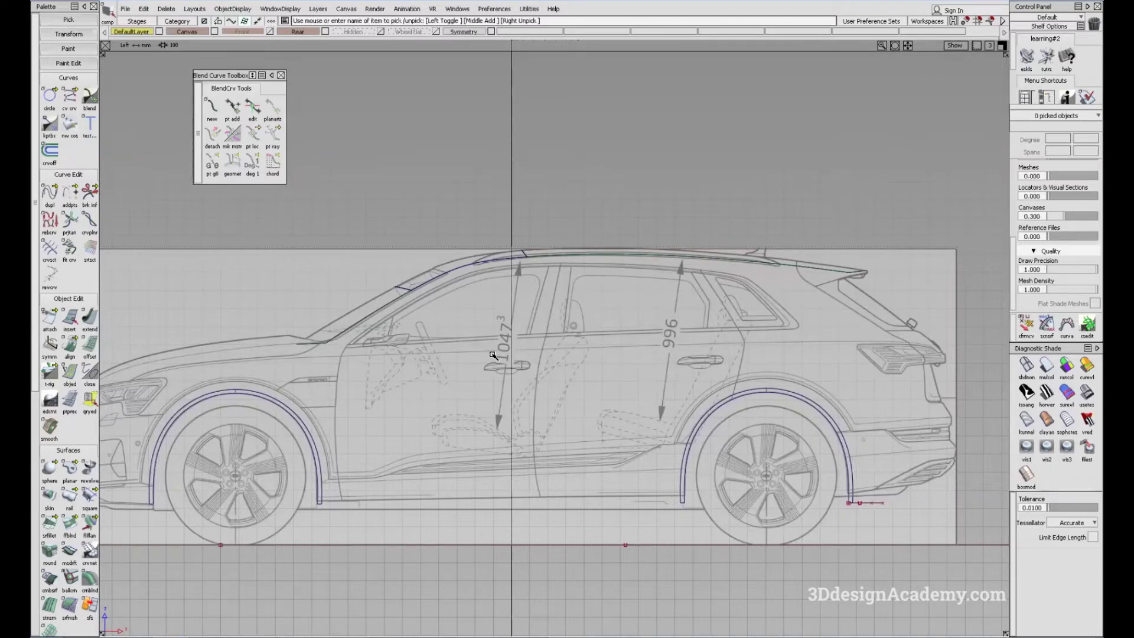
- Examine the roof curves against the side blueprint's window and beltline area in the perspective and left views
alt+shift+middle_drag(530, 334, 578, 381)
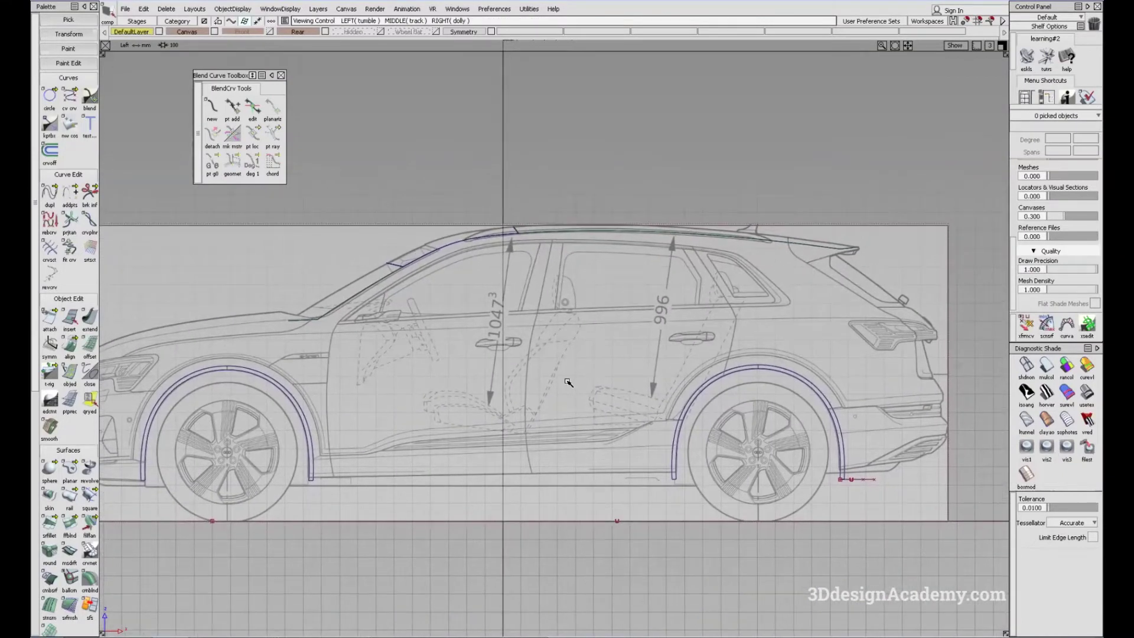
alt+shift+drag(567, 389, 537, 298)
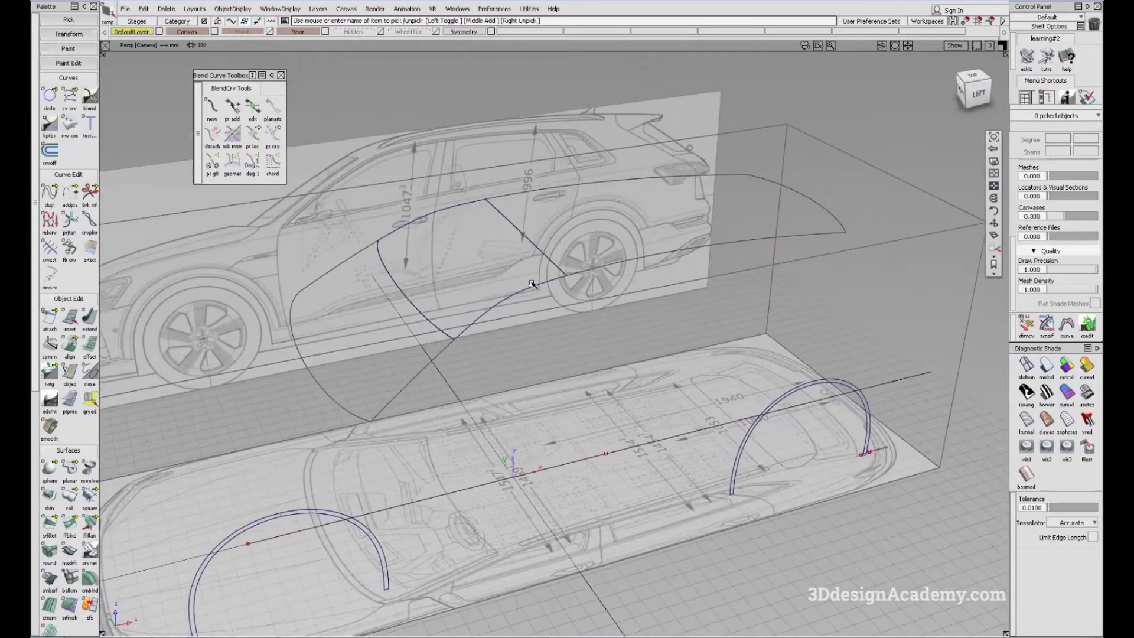
alt+shift+drag(577, 402, 564, 351)
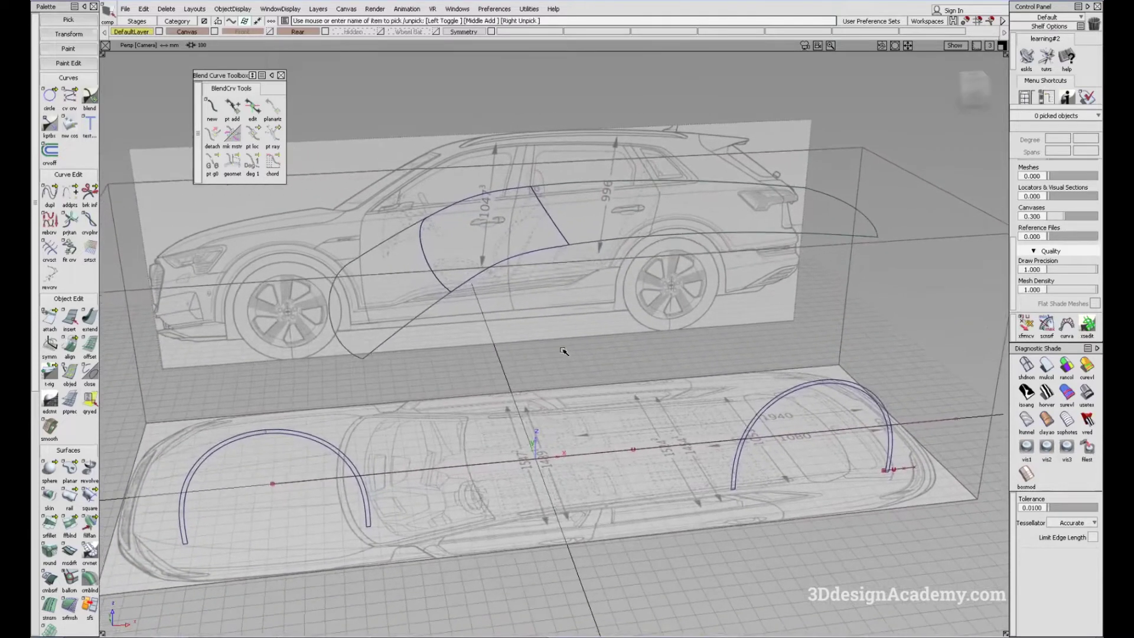
key(F6)
alt+shift+middle_drag(470, 308, 506, 316)
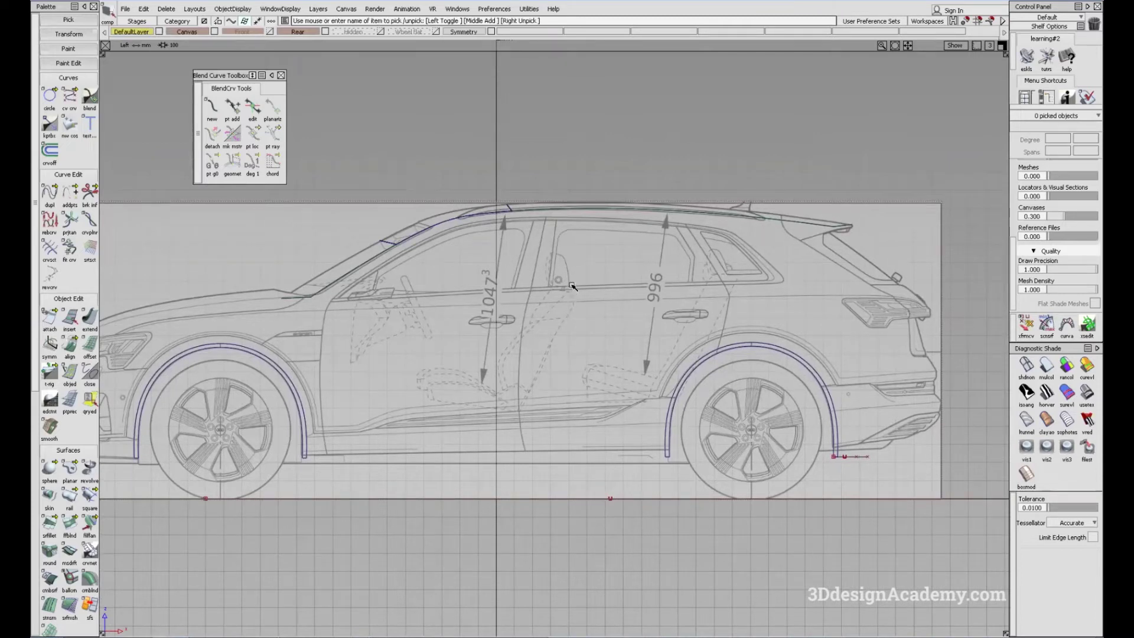
mouse_move(571, 284)
alt+shift+middle_down()
mouse_move(587, 278)
mouse_move(568, 284)
alt+shift+middle_up()
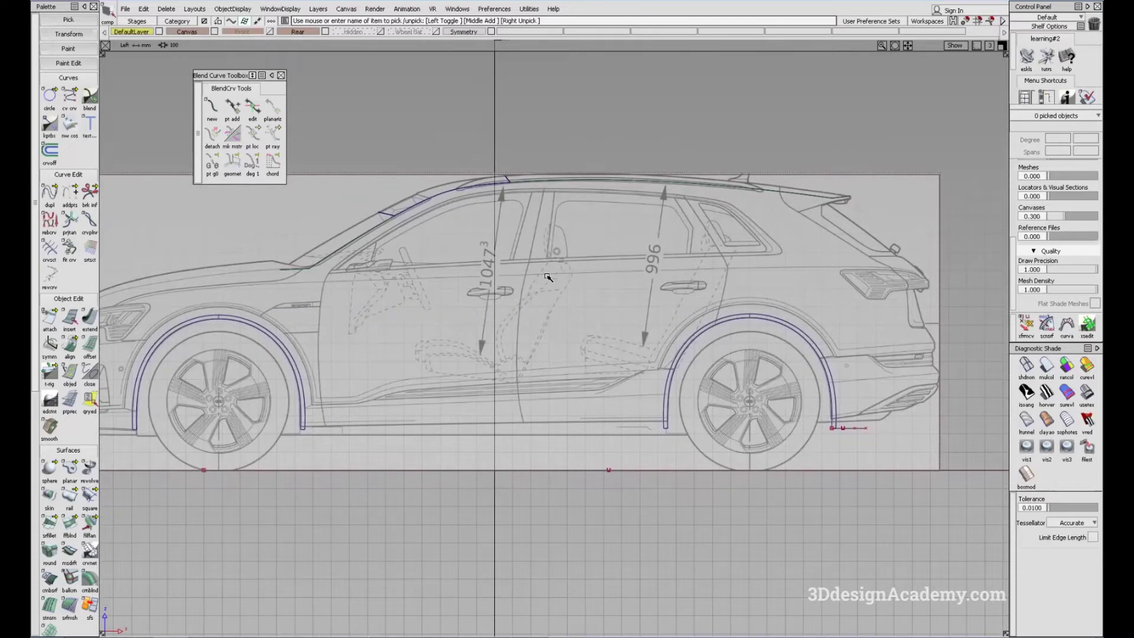
alt+shift+middle_drag(549, 277, 547, 264)
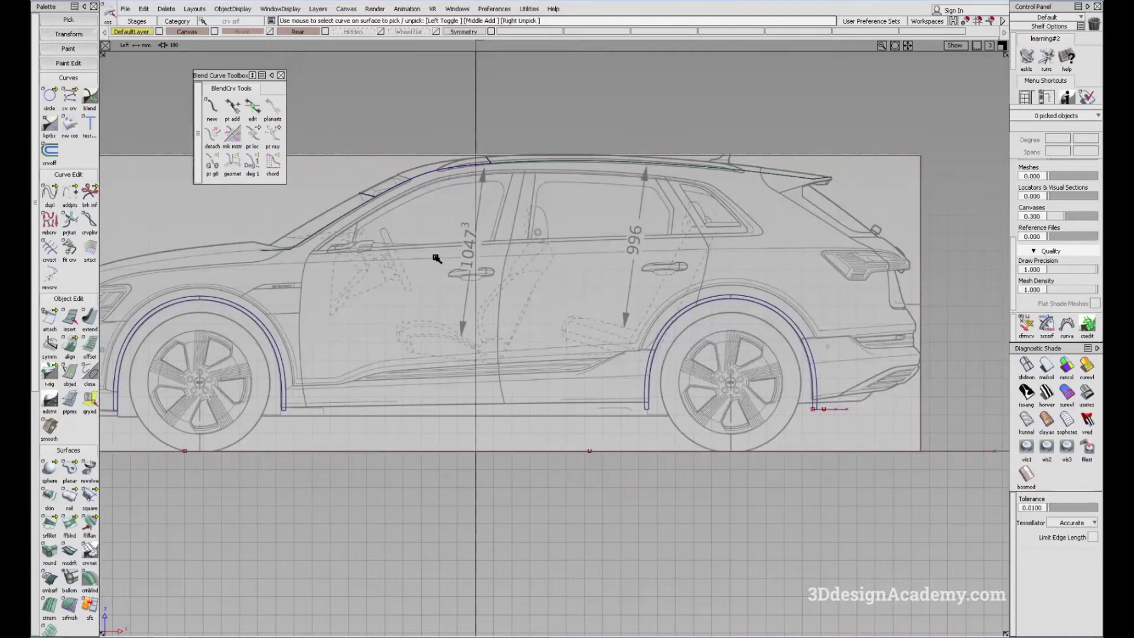
alt+shift+middle_drag(436, 258, 447, 277)
- Draw a straight horizontal edit-point curve along the beltline, from the front door's leading edge to behind the rear window
drag(70, 107, 118, 107)
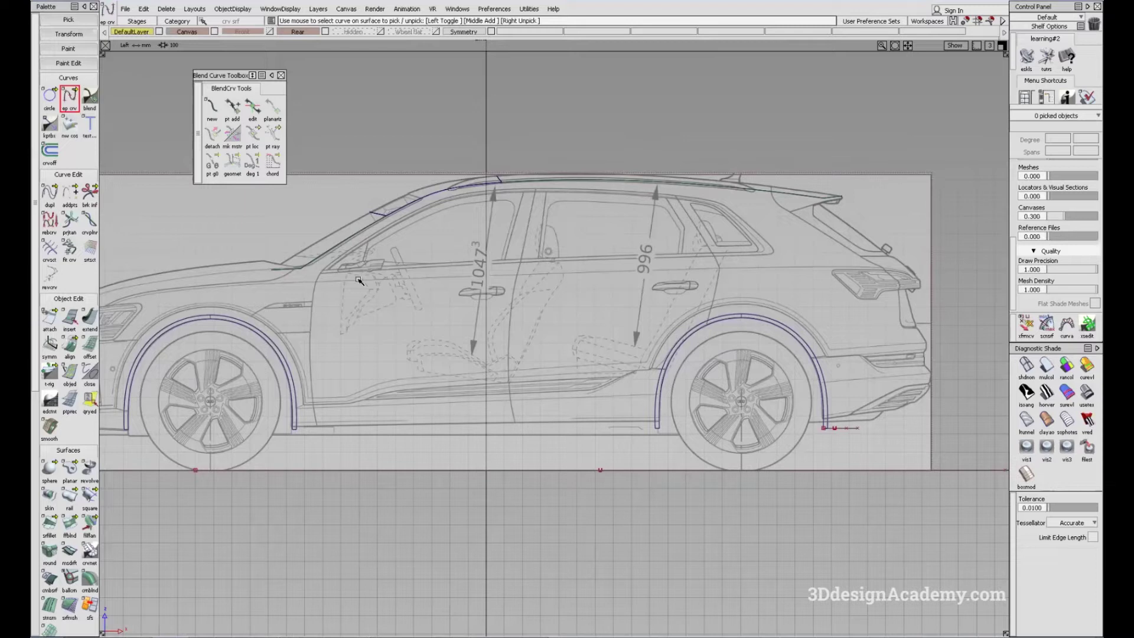
click(315, 272)
click(809, 272)
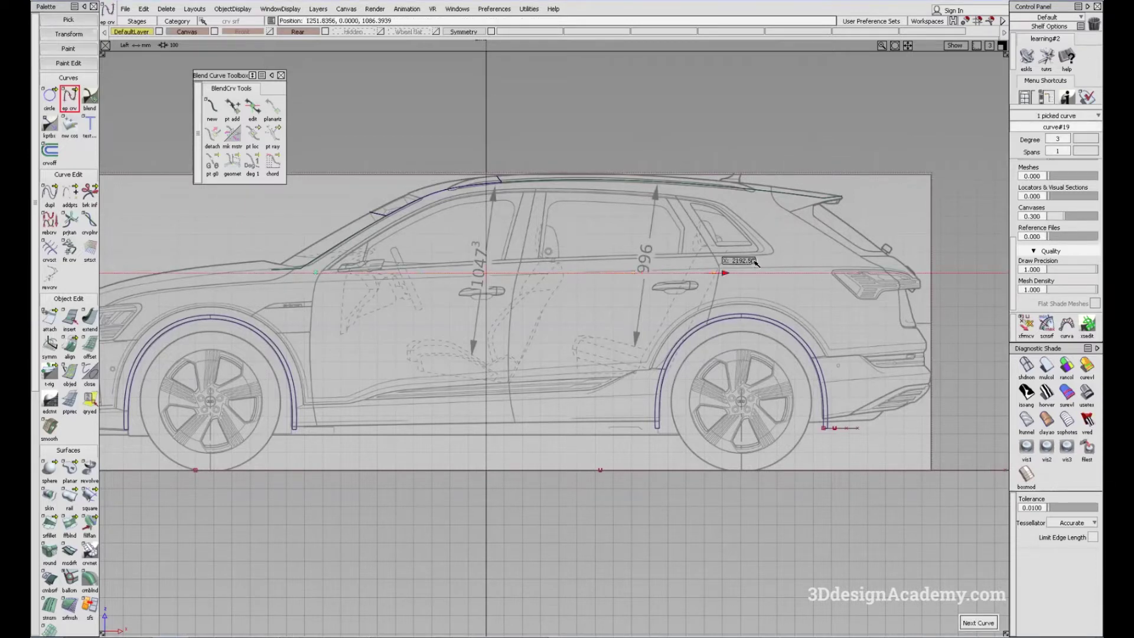
- Set the degree of the horizontal beltline curve to 2
ctrl+shift+drag(622, 246, 726, 316)
click(472, 271)
ctrl+shift+drag(570, 304, 570, 407)
ctrl+shift+drag(531, 235, 630, 324)
click(479, 272)
click(1069, 138)
click(1073, 189)
mouse_move(547, 246)
ctrl+shift+mouse_down()
mouse_move(585, 365)
mouse_move(425, 274)
ctrl+shift+mouse_up()
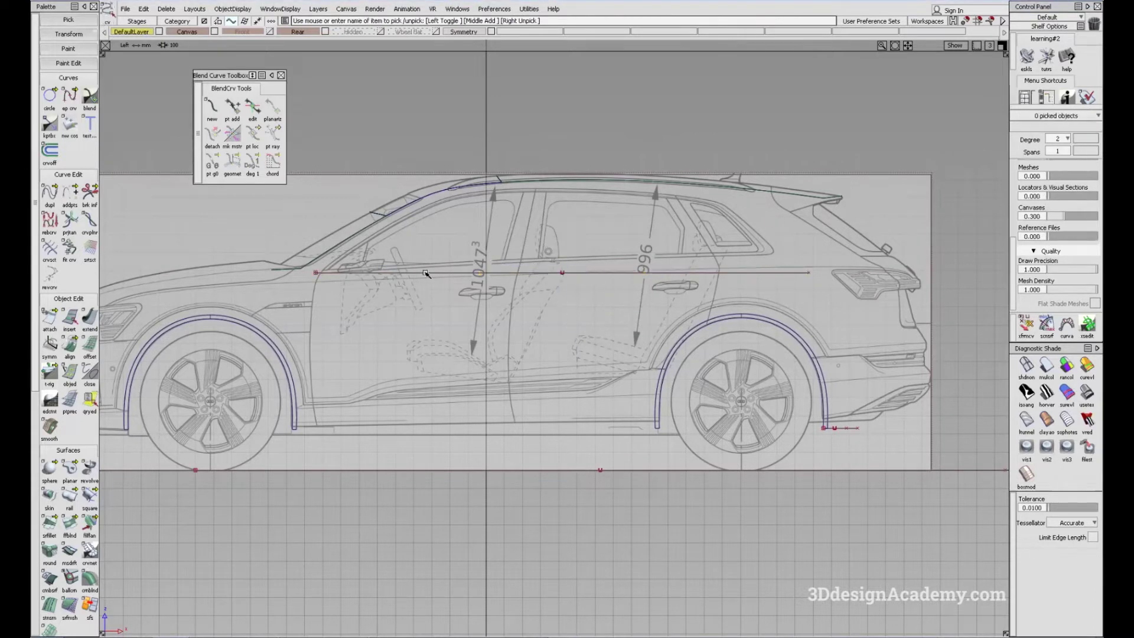
- Draw a vertical curve from the beltline curve's front end up to roof height and set its degree to 2
click(69, 98)
click(315, 272)
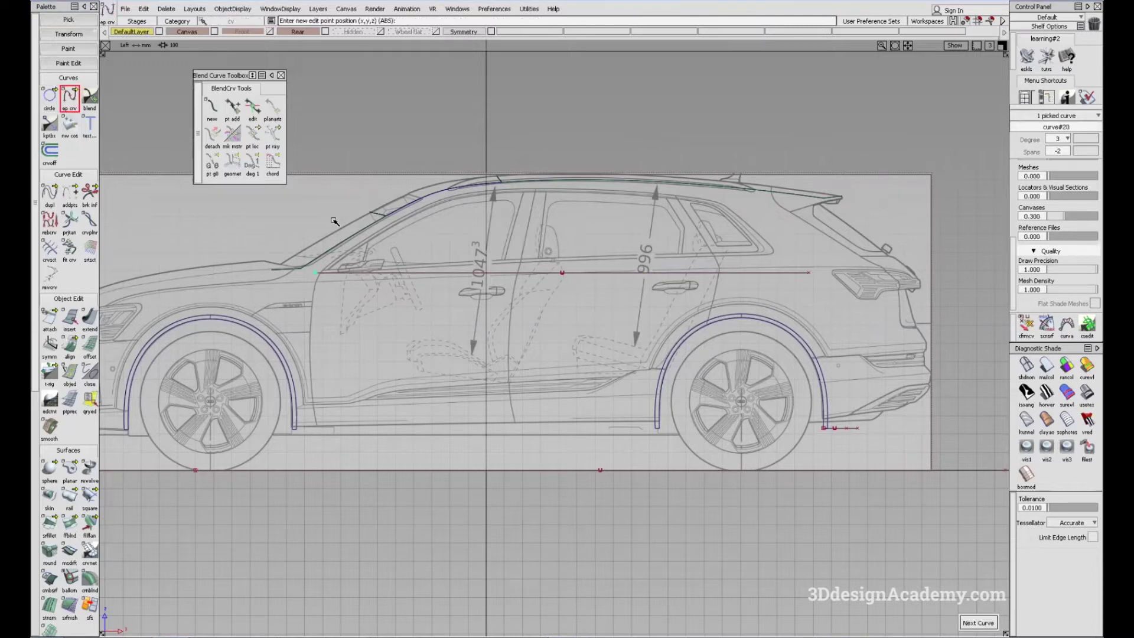
right_drag(341, 180, 343, 178)
ctrl+shift+drag(294, 178, 319, 219)
click(1066, 138)
click(1065, 193)
- Move the beltline and vertical curves together about 757 mm sideways to the car's side in the top view
alt+shift+middle_drag(392, 312, 465, 326)
ctrl+shift+drag(482, 393, 432, 262)
key(F8)
alt+shift+drag(425, 324, 386, 324)
key(F5)
ctrl+shift+middle_drag(625, 409, 656, 309)
right_drag(667, 306, 659, 443)
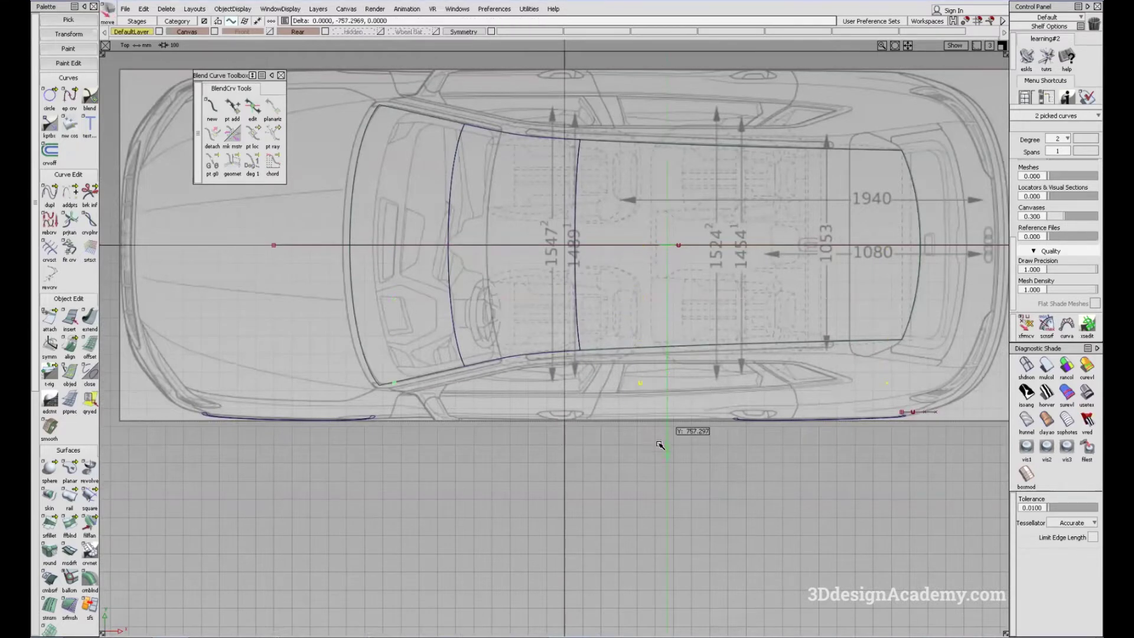
- Move the beltline curve's rear control point inward in the top view to follow the tapering body side
alt+shift+right_drag(570, 388, 688, 388)
alt+shift+middle_drag(859, 456, 466, 329)
ctrl+shift+drag(782, 430, 725, 346)
alt+shift+middle_drag(810, 320, 737, 342)
mouse_move(842, 445)
ctrl+shift+mouse_down()
mouse_move(757, 346)
mouse_move(804, 350)
ctrl+shift+mouse_up()
drag(746, 331, 792, 365)
alt+shift+middle_drag(638, 395, 640, 385)
ctrl+shift+middle_drag(671, 496, 674, 385)
right_drag(680, 375, 679, 353)
- Move the beltline curve's middle control point outward in the top view to bow it along the body side
alt+shift+middle_drag(187, 417, 642, 393)
mouse_move(649, 463)
ctrl+shift+mouse_down()
mouse_move(643, 291)
mouse_move(729, 302)
mouse_move(754, 356)
ctrl+shift+mouse_up()
alt+shift+middle_drag(770, 339, 653, 345)
ctrl+shift+middle_drag(661, 396, 626, 304)
right_drag(650, 288, 650, 302)
alt+shift+middle_drag(668, 317, 643, 313)
alt+shift+middle_drag(747, 339, 697, 342)
- Nudge the beltline curve's rear control point slightly further inward in the top view
ctrl+shift+drag(733, 371, 731, 289)
alt+shift+middle_drag(874, 323, 609, 336)
ctrl+shift+drag(614, 331, 707, 305)
click(757, 314)
ctrl+shift+middle_drag(734, 388, 723, 348)
right_drag(722, 345, 722, 341)
- Nudge the front end points of the curves slightly outward in the top view to match the blueprint
alt+shift+middle_drag(277, 357, 533, 350)
drag(470, 318, 560, 362)
alt+shift+middle_drag(560, 362, 559, 372)
ctrl+shift+middle_drag(551, 320, 550, 317)
right_drag(550, 319, 549, 322)
alt+shift+middle_drag(643, 341, 892, 342)
ctrl+shift+drag(550, 336, 537, 347)
- Stretch the vertical curve's upper end inward to the roof edge in the back view, leaning it along the side window
key(F7)
key(F8)
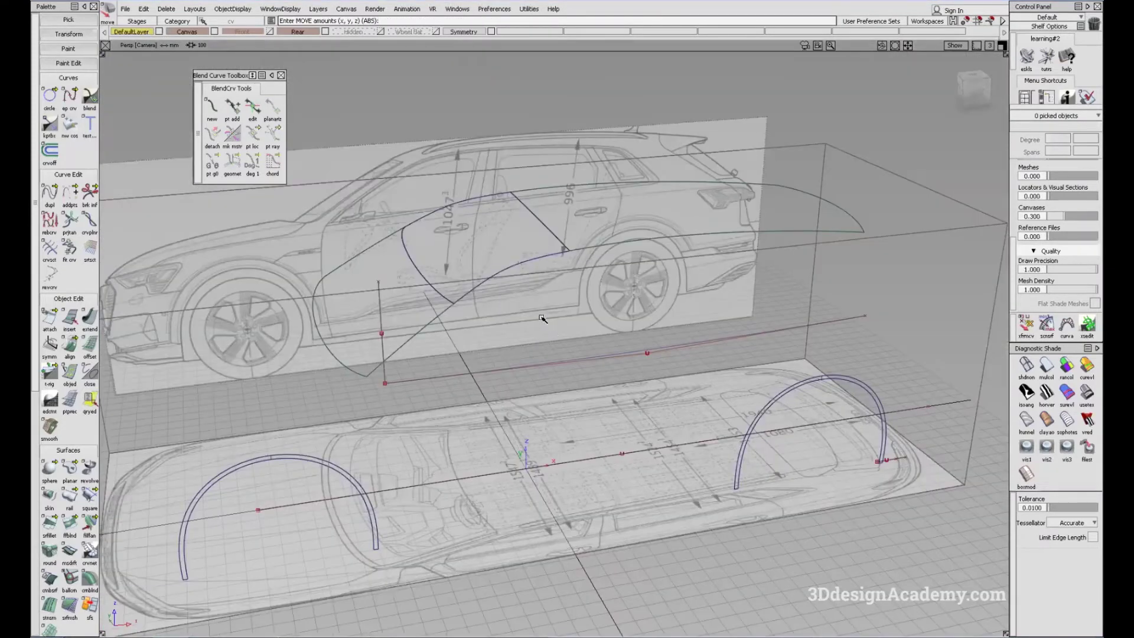
key(F6)
key(F7)
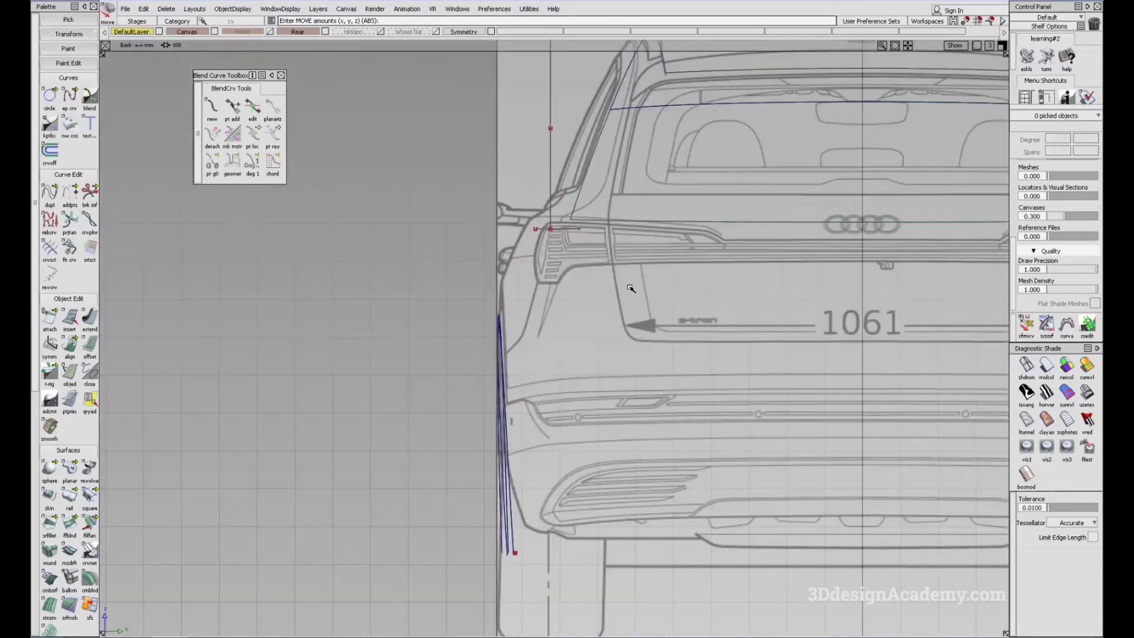
alt+shift+middle_drag(640, 114, 605, 240)
alt+shift+right_drag(605, 240, 627, 277)
alt+shift+middle_drag(580, 361, 533, 443)
ctrl+shift+drag(534, 443, 495, 277)
click(69, 193)
drag(462, 219, 593, 248)
alt+shift+middle_drag(451, 398, 454, 277)
ctrl+shift+drag(485, 357, 464, 295)
- Move both curves outward in the back view and place the window section curve's middle control point along the window
ctrl+shift+drag(578, 379, 549, 245)
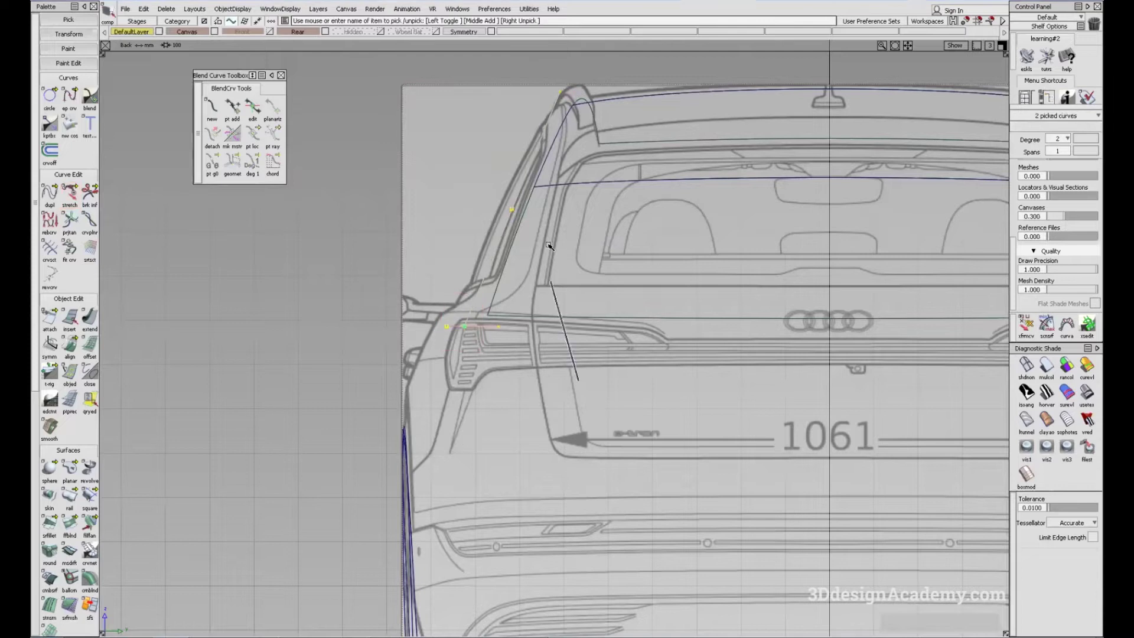
drag(459, 187, 547, 251)
ctrl+shift+middle_drag(595, 300, 554, 208)
drag(560, 241, 562, 242)
key(ctrl+z)
ctrl+shift+middle_drag(504, 312, 489, 207)
drag(592, 218, 586, 217)
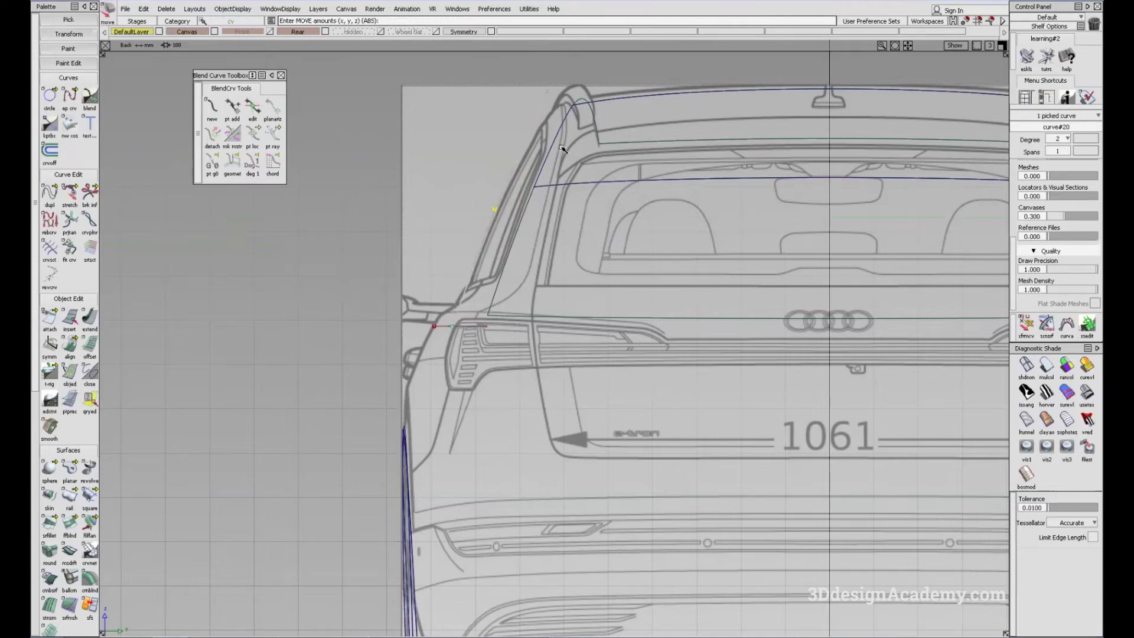
- Move the window section curve's top control point in the back view to align it with the roof edge
alt+shift+middle_drag(562, 149, 517, 253)
ctrl+shift+drag(520, 311, 519, 319)
drag(469, 182, 512, 211)
ctrl+shift+middle_drag(577, 298, 549, 203)
middle_drag(584, 235, 599, 237)
key(ctrl+z)
drag(567, 232, 584, 238)
drag(495, 292, 483, 412)
alt+shift+middle_drag(464, 348, 466, 308)
- Display a curvature comb on the window section curve in the back view
ctrl+shift+drag(461, 300, 457, 258)
click(469, 251)
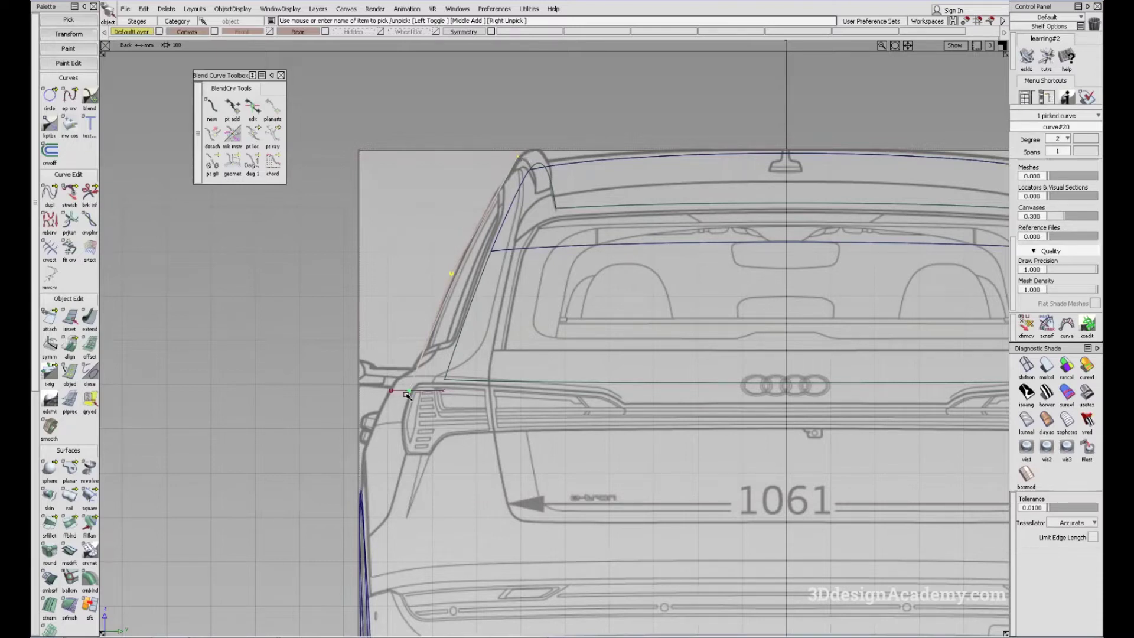
click(390, 351)
scroll(74, 531, down, 5)
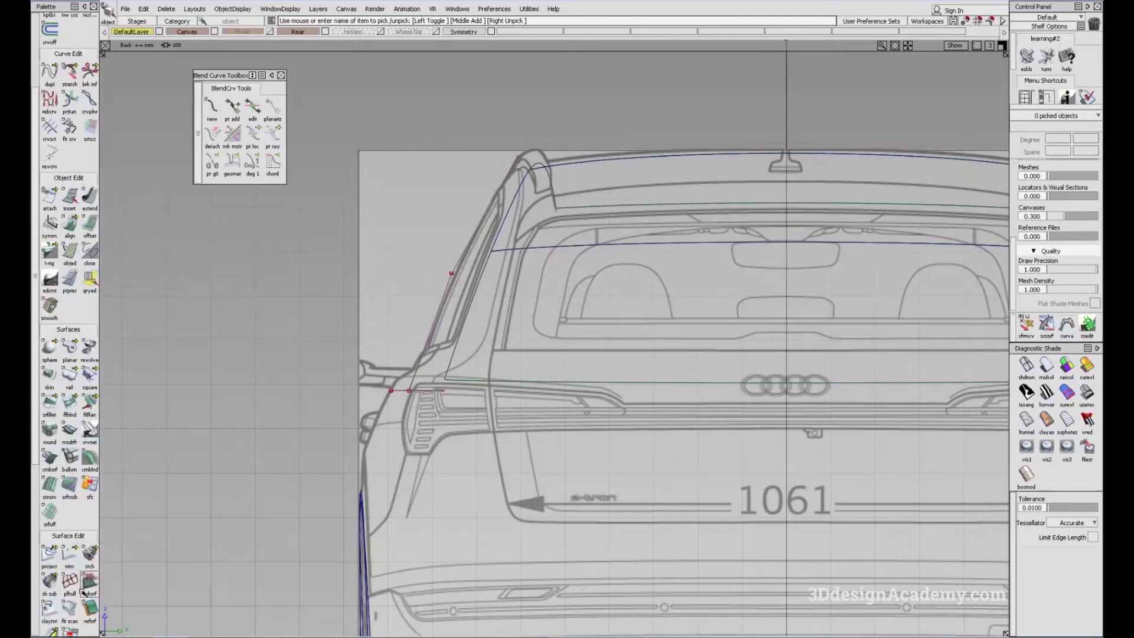
scroll(76, 586, down, 2)
click(70, 555)
click(473, 248)
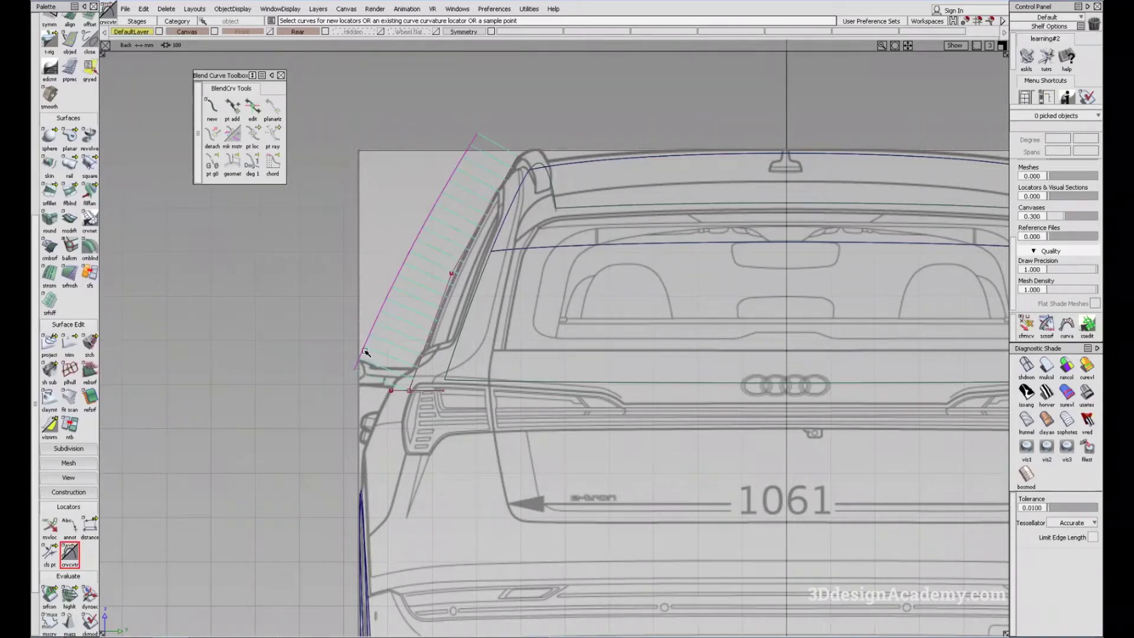
- Move the window section curve's middle control point slightly outward and up to give the curve more crown
ctrl+shift+drag(431, 313, 433, 284)
click(451, 274)
ctrl+shift+right_drag(512, 296, 536, 296)
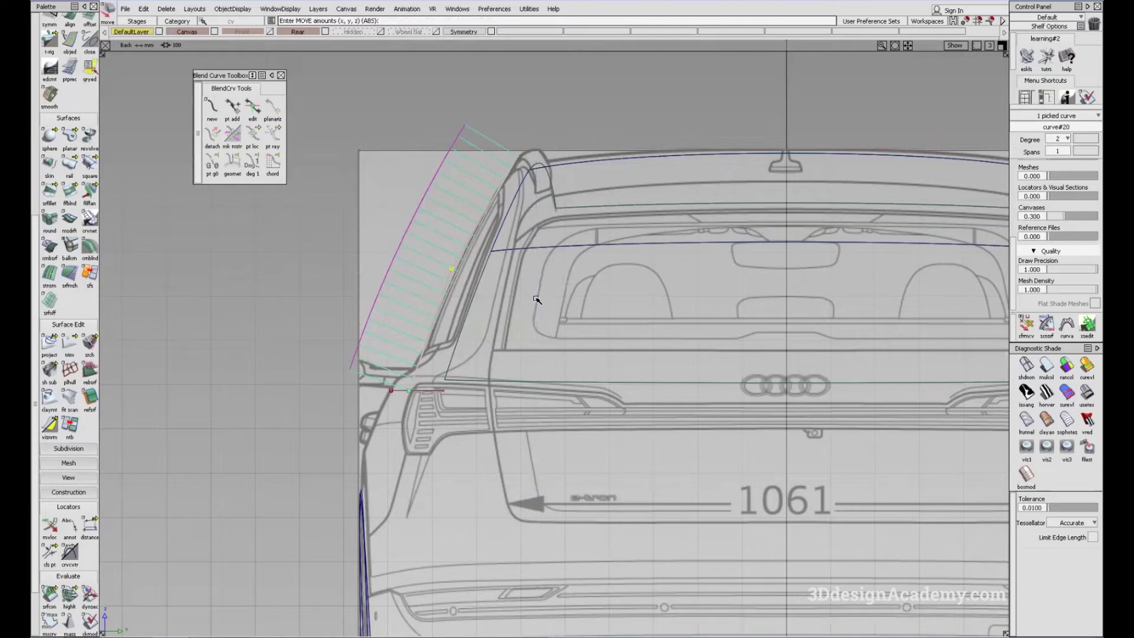
drag(536, 300, 608, 281)
- Examine the beltline and window section curves against the blueprints in the perspective, top and back views
key(F8)
alt+shift+drag(397, 264, 610, 293)
alt+shift+drag(362, 442, 390, 501)
key(F5)
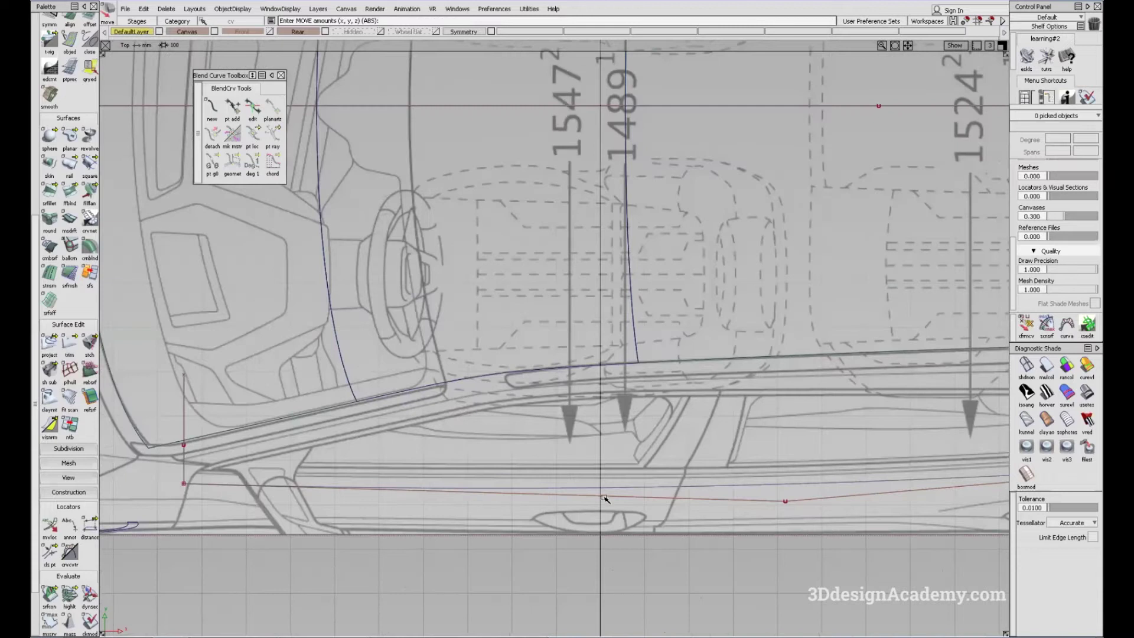
alt+shift+middle_drag(584, 469, 471, 436)
alt+shift+middle_drag(781, 453, 667, 399)
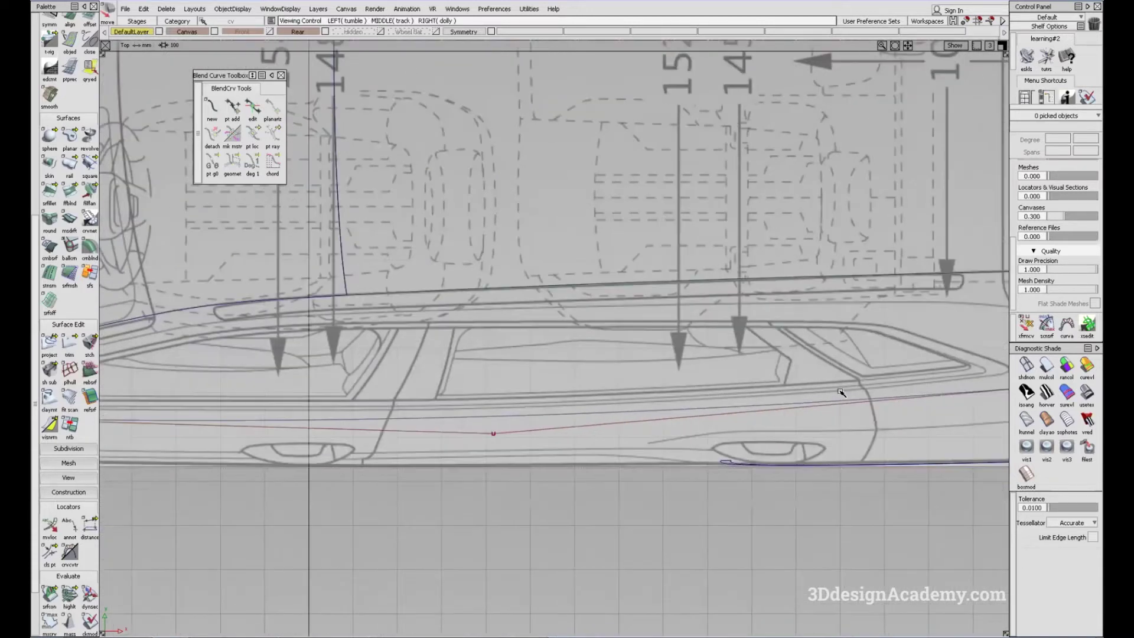
alt+shift+middle_drag(133, 413, 431, 385)
key(F7)
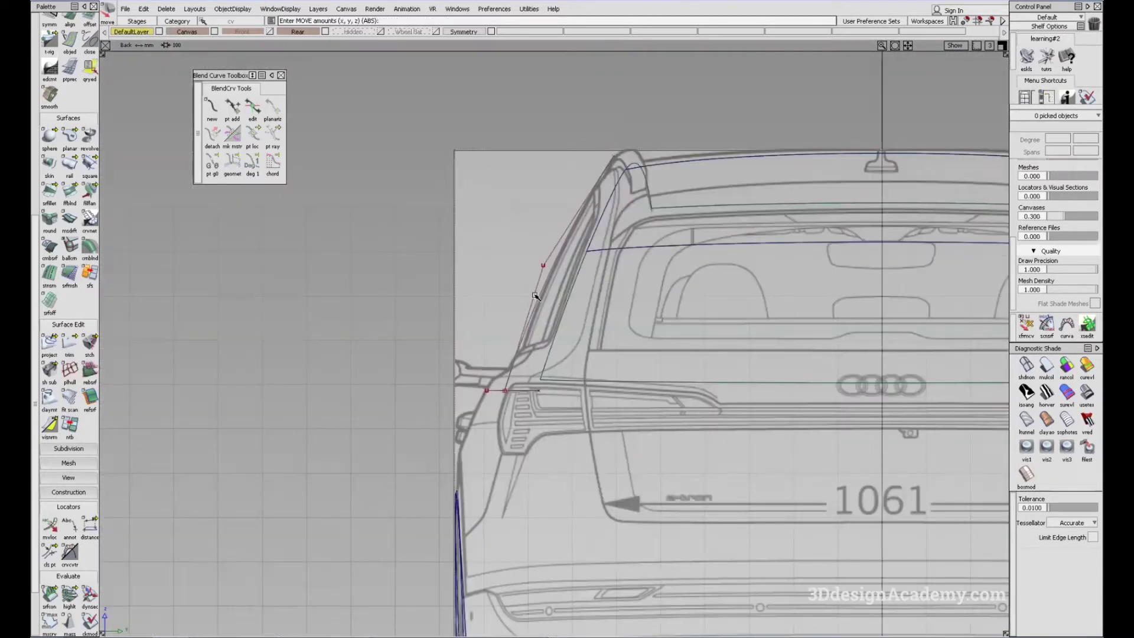
ctrl+shift+drag(581, 379, 546, 303)
key(F8)
alt+shift+drag(392, 365, 319, 544)
ctrl+shift+drag(318, 548, 300, 438)
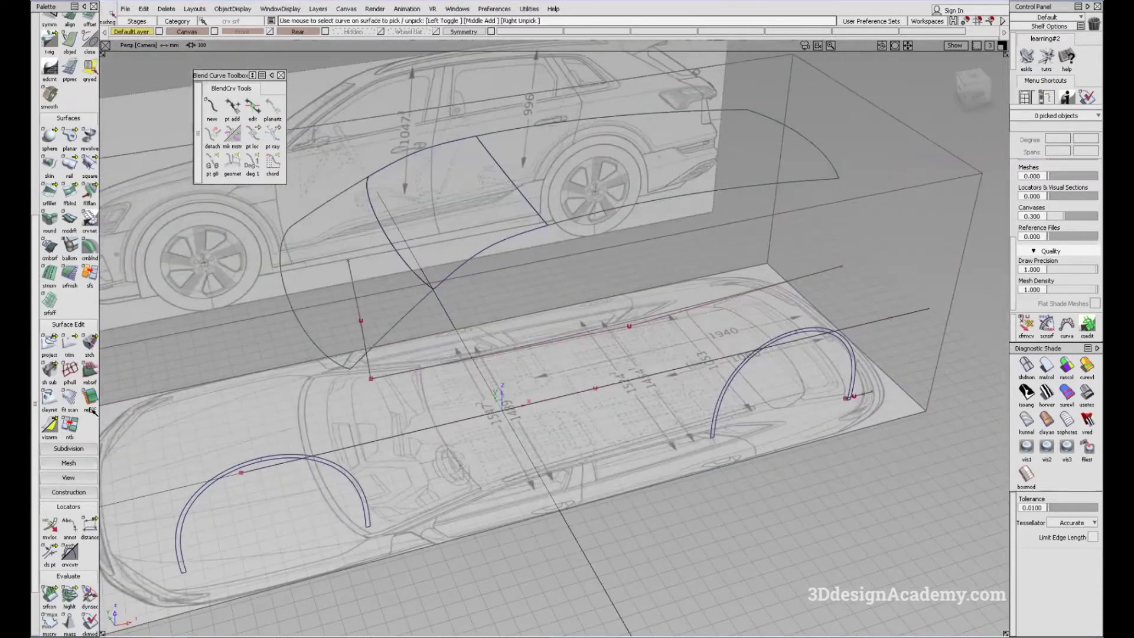
- Build a rail surface with the window section curve as the single generation curve and the beltline curve as the rail
click(70, 165)
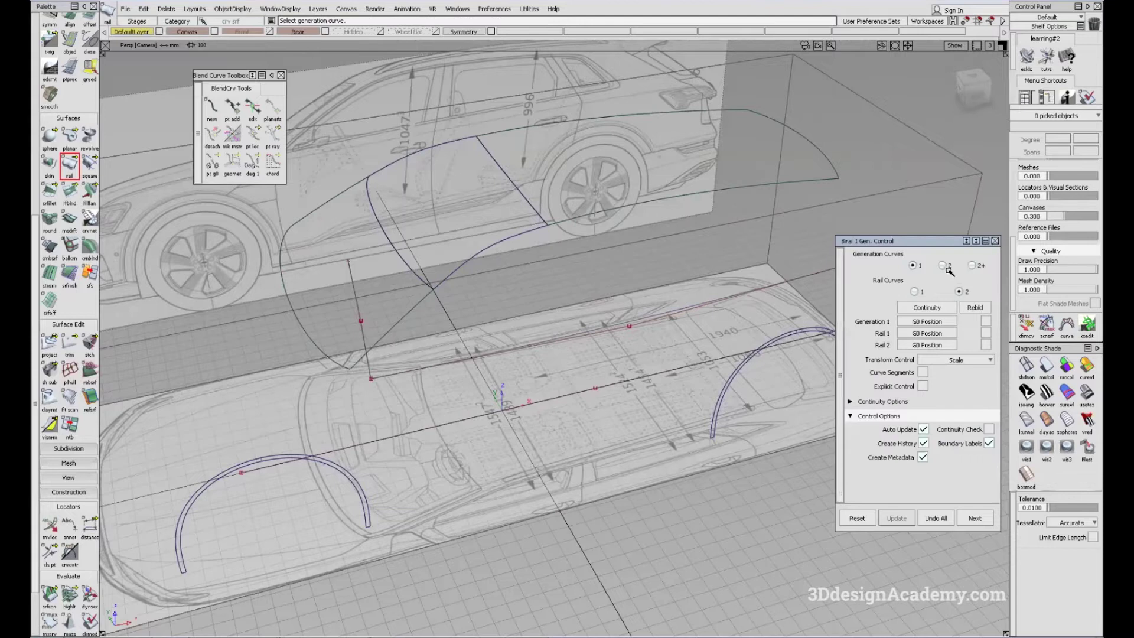
click(914, 291)
click(980, 352)
click(975, 387)
alt+shift+drag(278, 358, 392, 347)
click(391, 348)
click(509, 378)
alt+shift+drag(547, 395, 596, 391)
- Move the side surface's curves slightly downward in the left view to fit the blueprint's beltline
ctrl+shift+drag(990, 136, 997, 274)
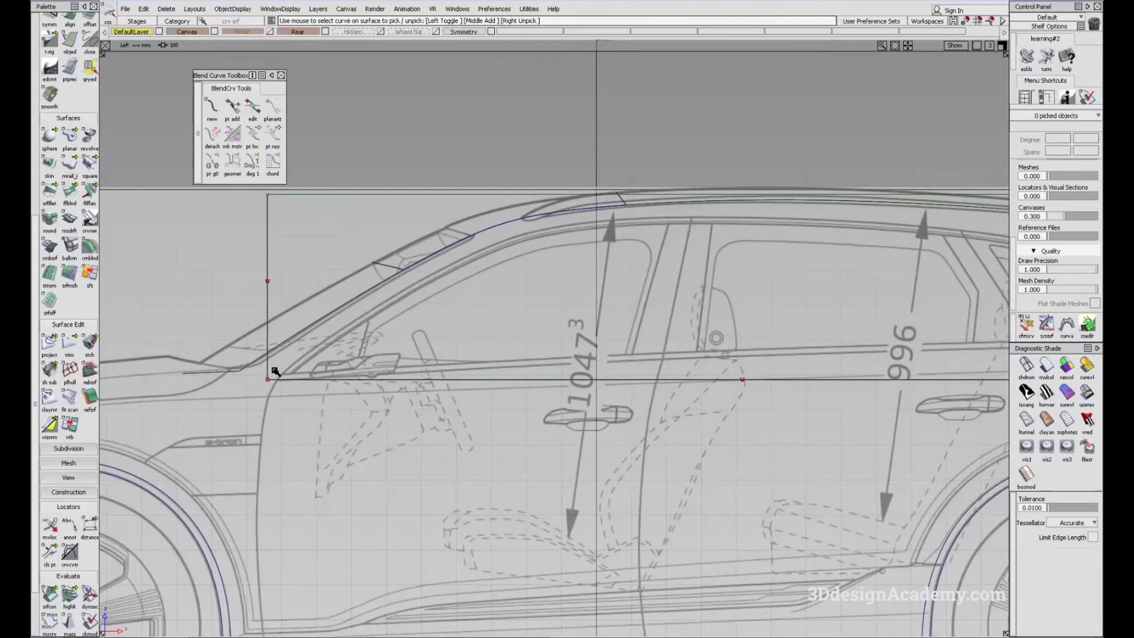
alt+shift+middle_drag(527, 369, 506, 348)
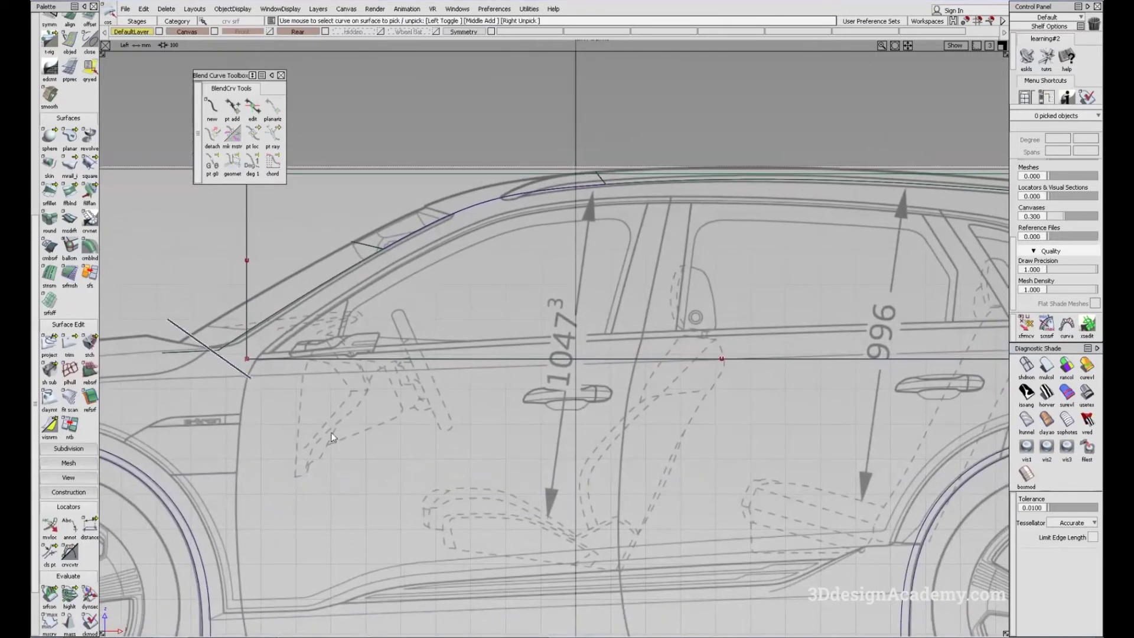
ctrl+shift+drag(262, 379, 318, 353)
ctrl+shift+middle_drag(409, 407, 410, 322)
right_drag(427, 319, 427, 324)
alt+shift+middle_drag(575, 293, 481, 342)
ctrl+shift+drag(481, 342, 488, 334)
- Examine the side surface's edges against the blueprint's windshield pillar, window outlines and beltline in the left view
alt+shift+middle_drag(630, 343, 523, 324)
alt+shift+middle_drag(669, 293, 682, 294)
alt+shift+middle_drag(231, 310, 308, 291)
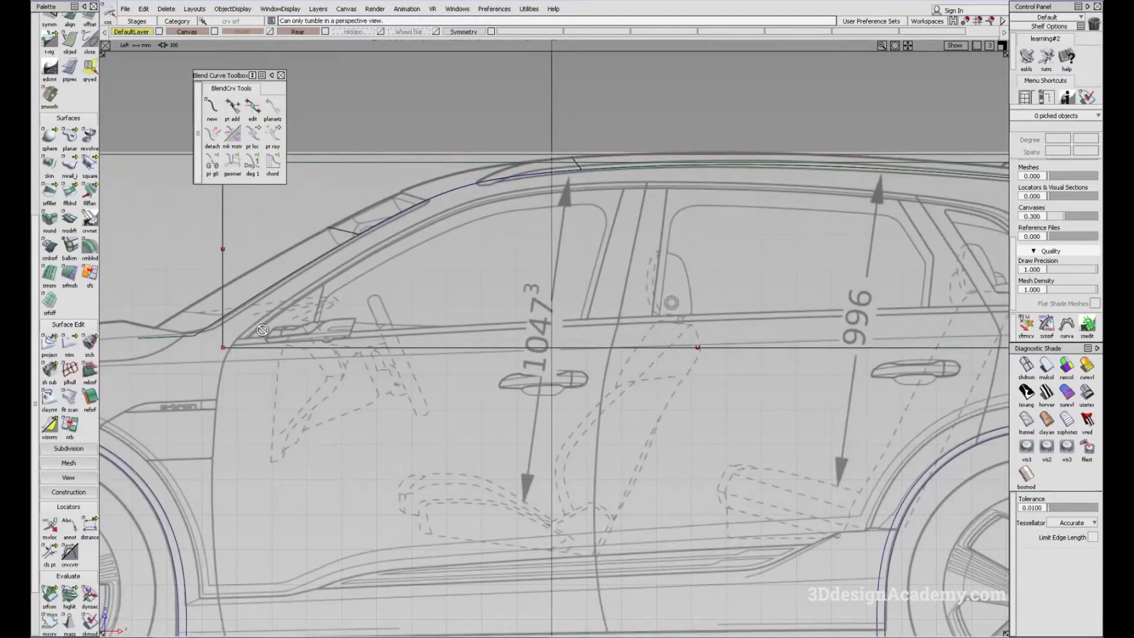
scroll(262, 330, up, 5)
scroll(212, 360, down, 5)
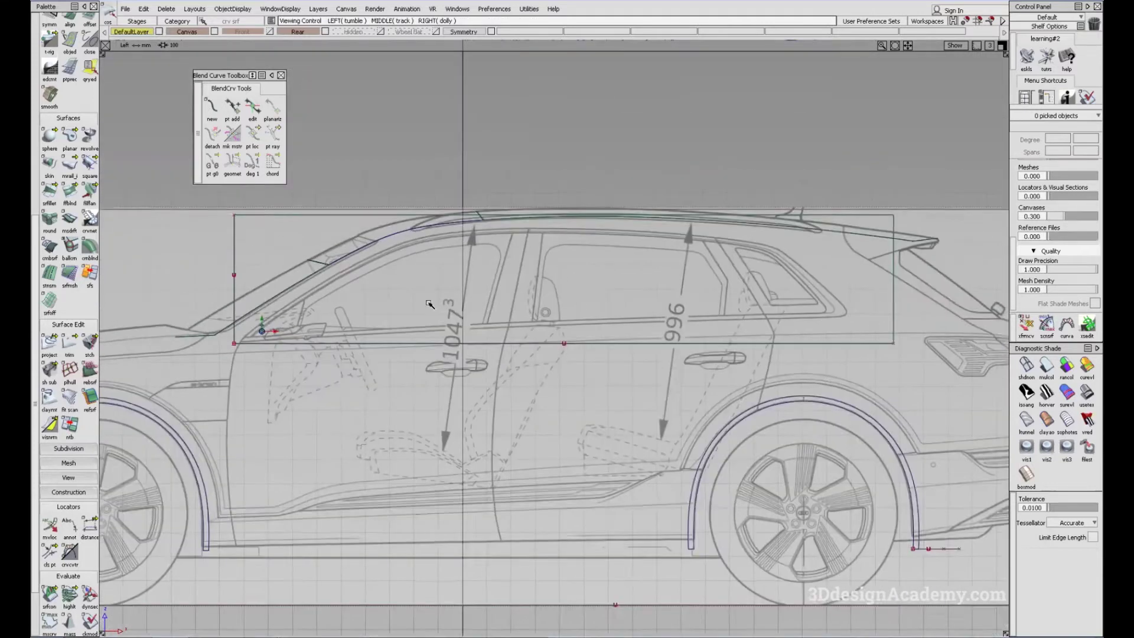
scroll(221, 361, up, 4)
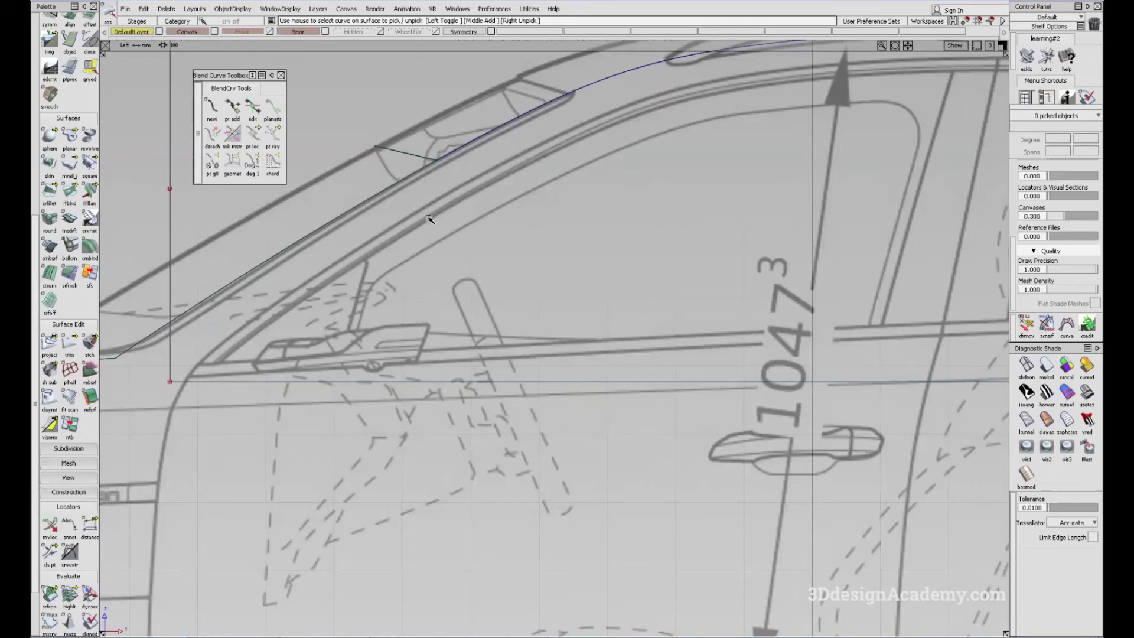
scroll(600, 253, down, 1)
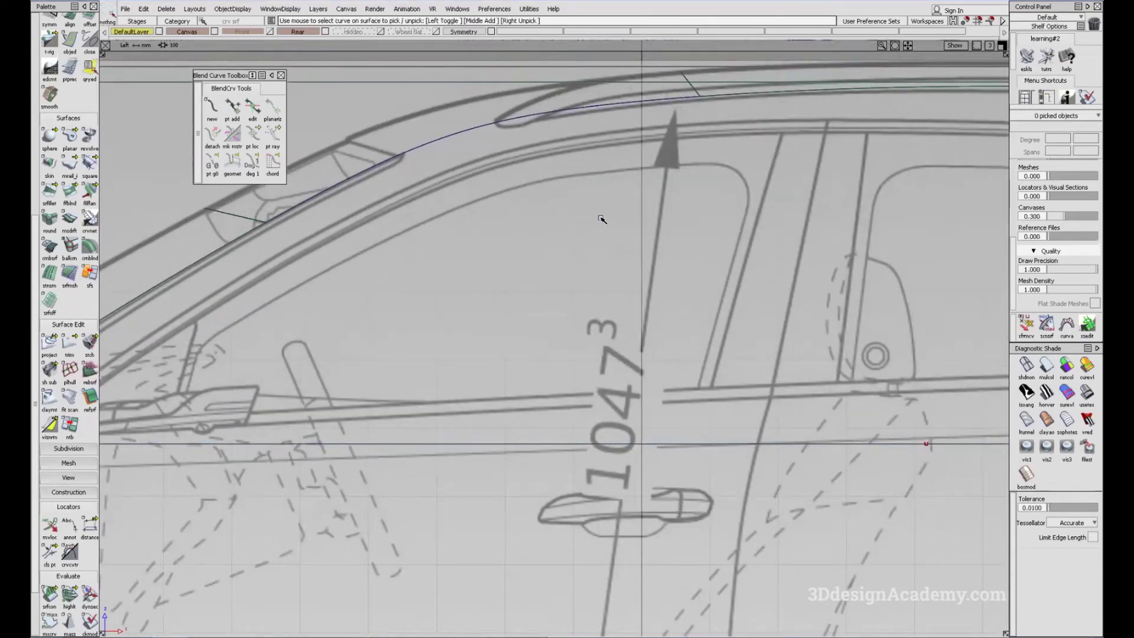
scroll(576, 235, down, 1)
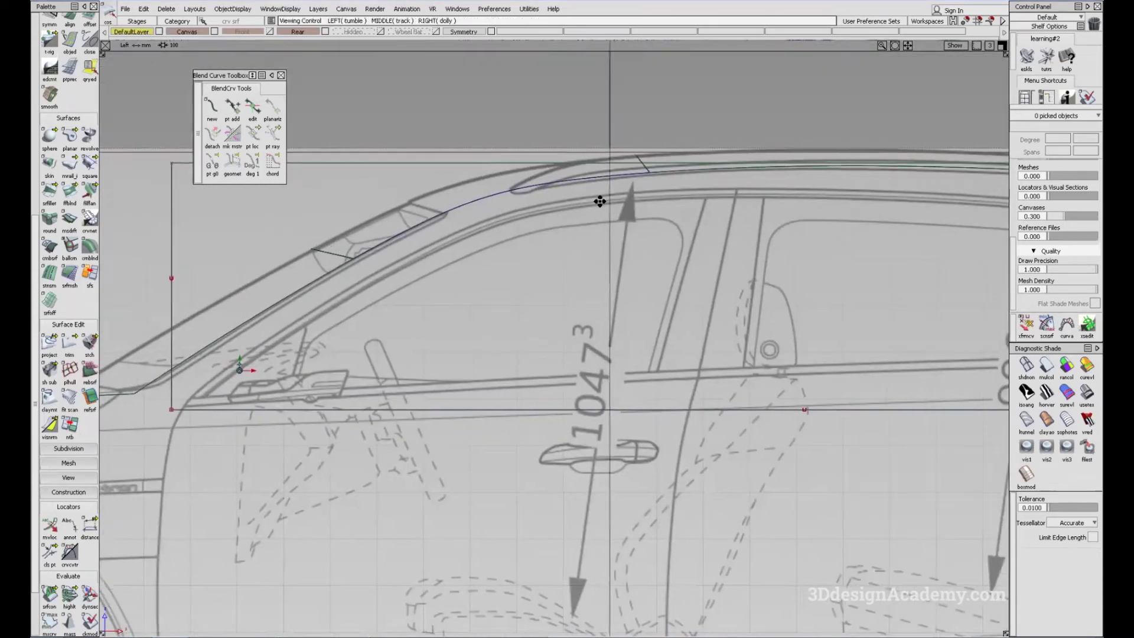
alt+shift+middle_drag(679, 217, 548, 201)
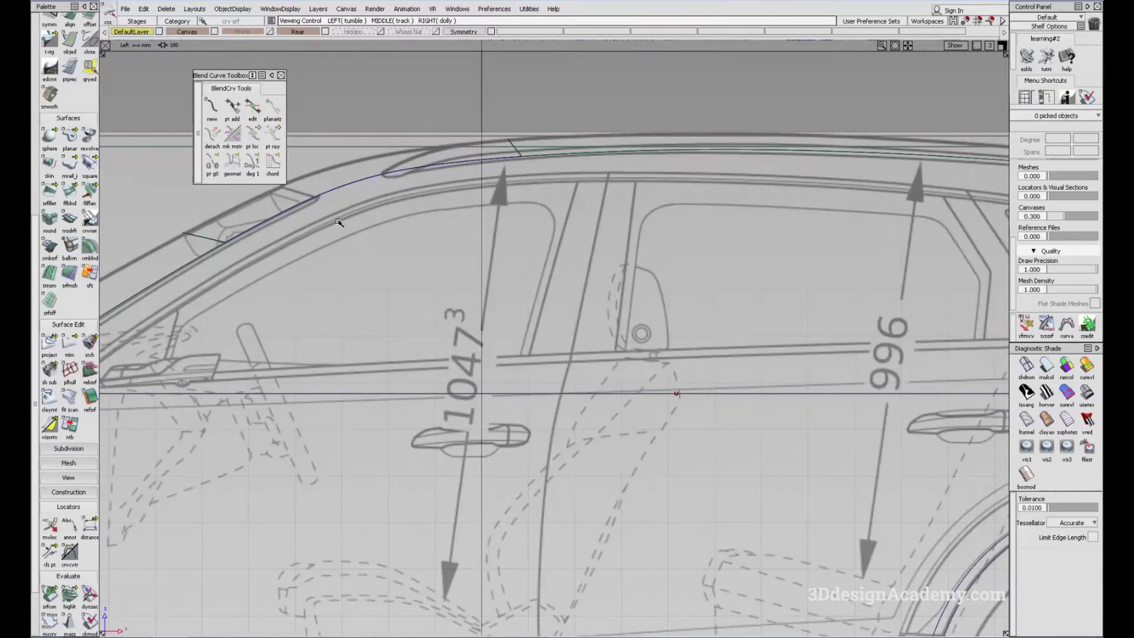
alt+shift+middle_drag(932, 217, 714, 241)
mouse_move(430, 308)
alt+shift+middle_down()
mouse_move(531, 309)
mouse_move(555, 294)
alt+shift+middle_up()
alt+shift+middle_drag(298, 344, 524, 348)
- Draw a degree 3 edit point curve in the left view along the blueprint's beltline, from the windshield pillar base to the rear quarter window's corner
middle_drag(62, 75, 57, 113)
scroll(65, 101, up, 5)
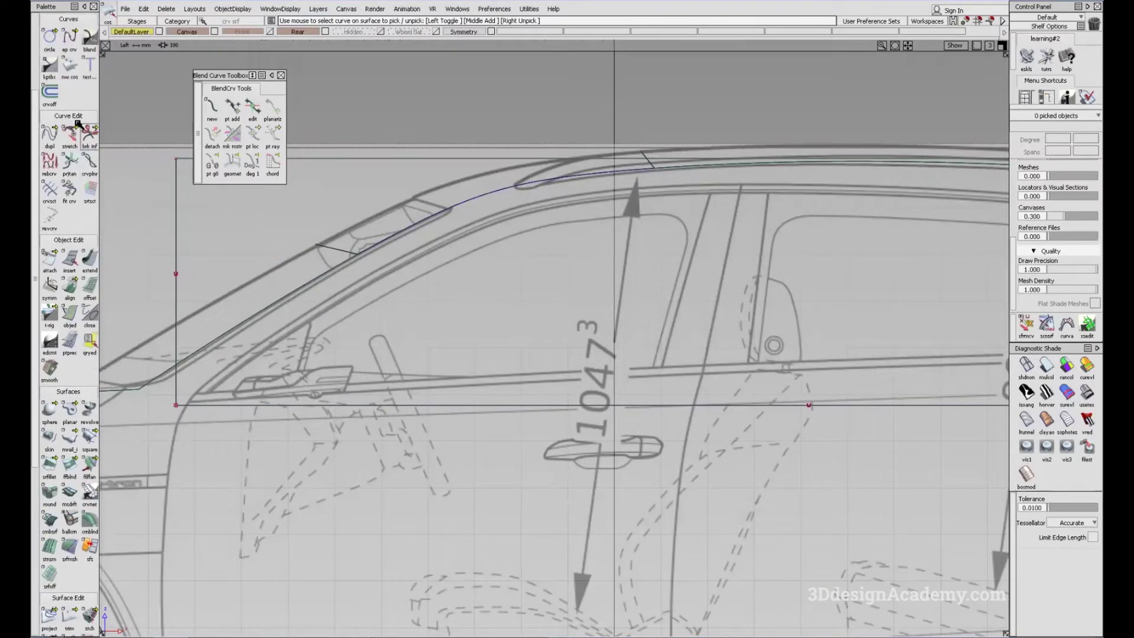
click(69, 83)
click(195, 397)
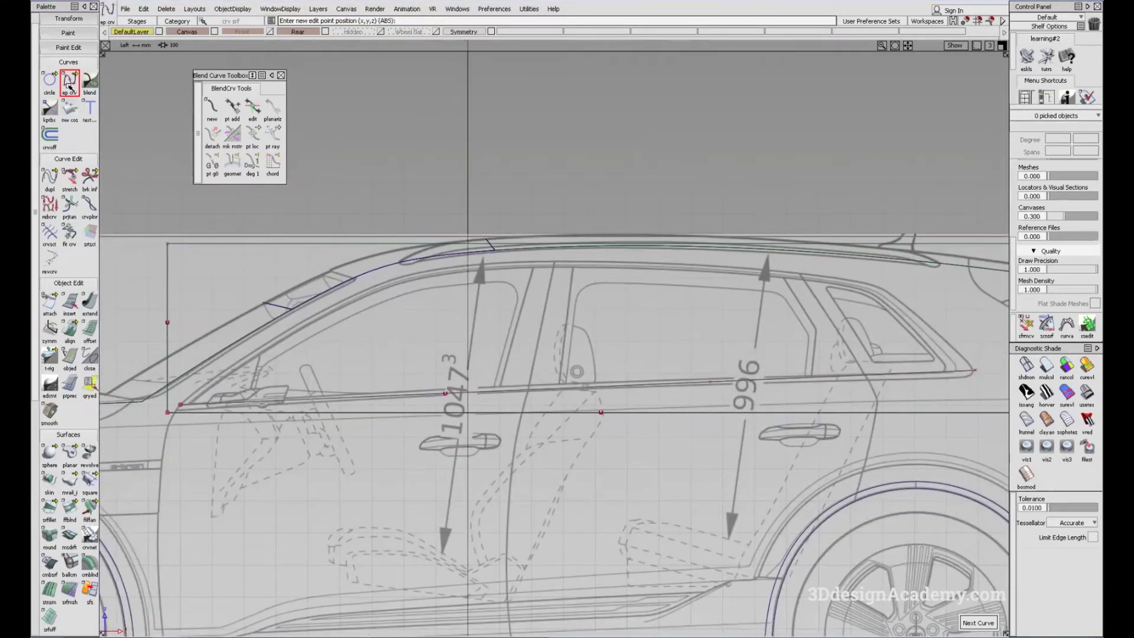
double_click(69, 83)
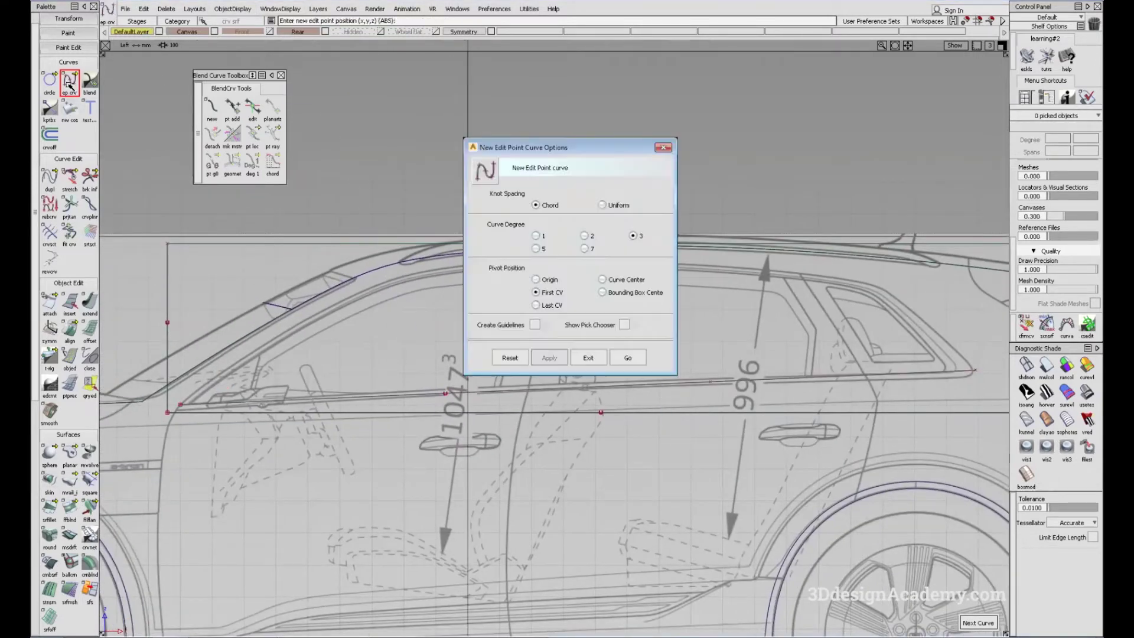
click(628, 358)
click(1087, 92)
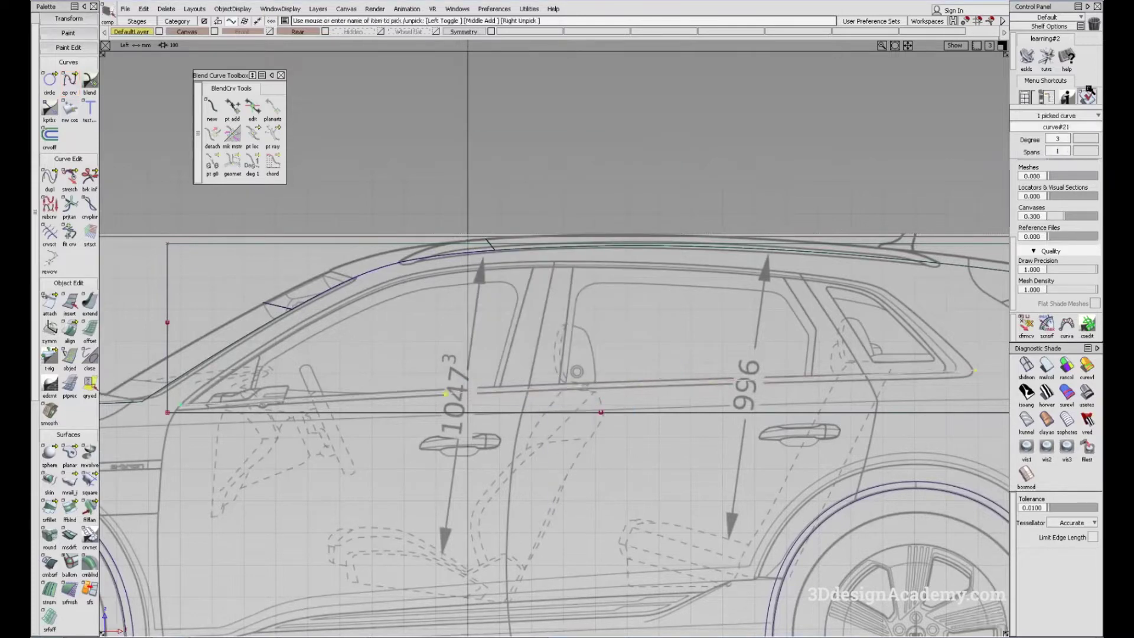
- Set the beltline curve to degree 2 and move its middle CV upward and rearward to about X 398, Z 1180
click(1067, 139)
click(1061, 196)
ctrl+shift+drag(509, 391, 600, 405)
ctrl+shift+middle_drag(611, 387, 612, 353)
right_drag(612, 354, 613, 343)
drag(613, 343, 618, 344)
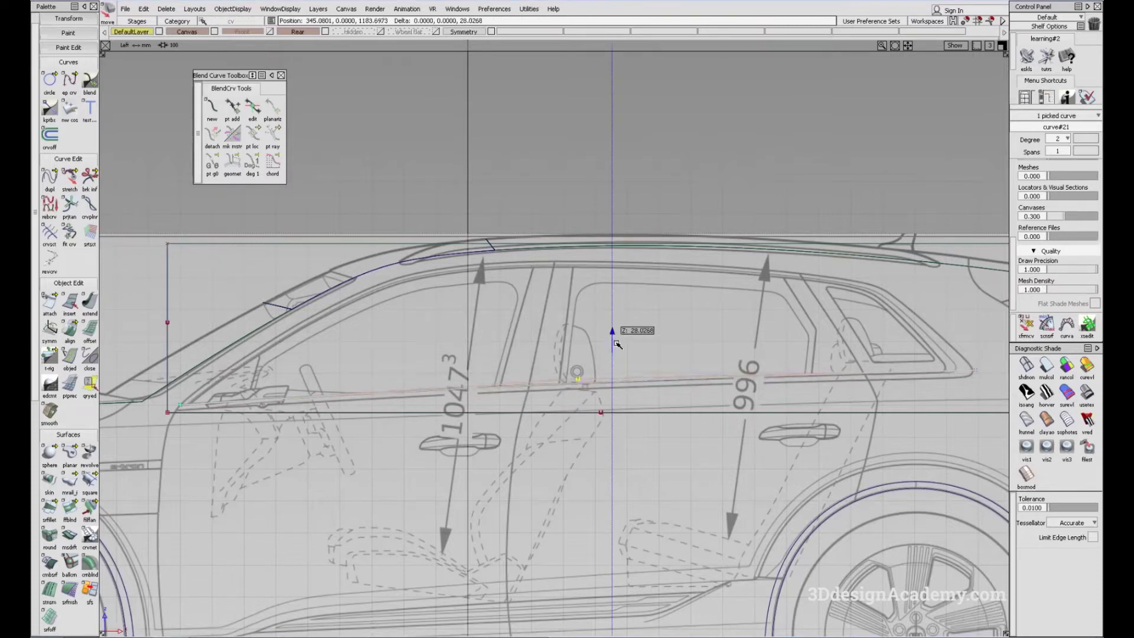
right_drag(616, 344, 616, 343)
drag(615, 346, 632, 347)
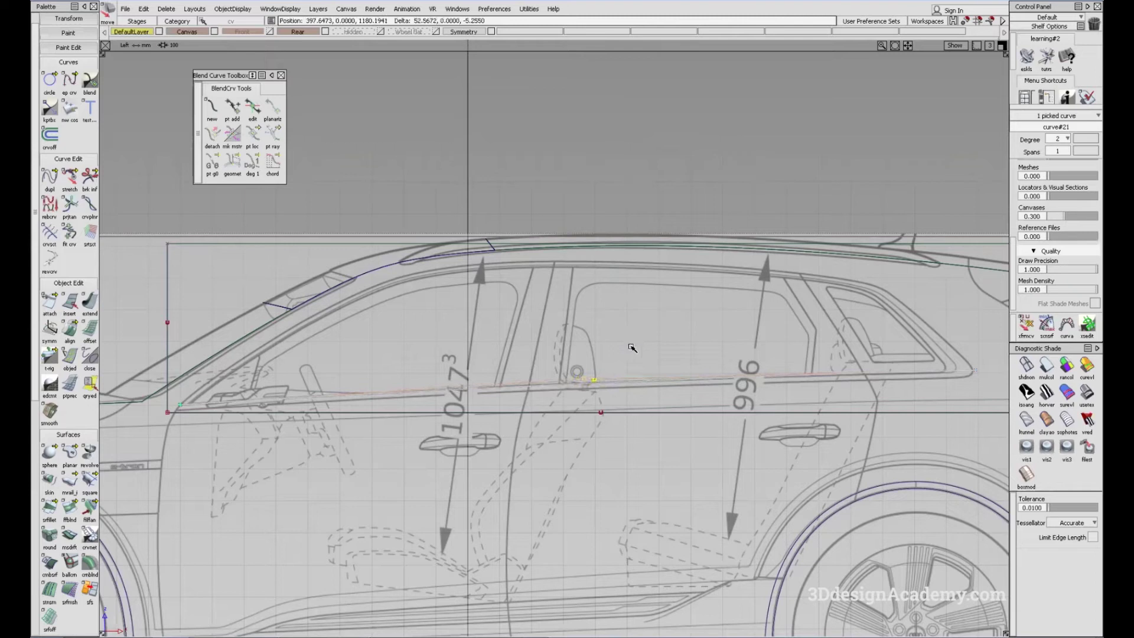
key(alt+shift)
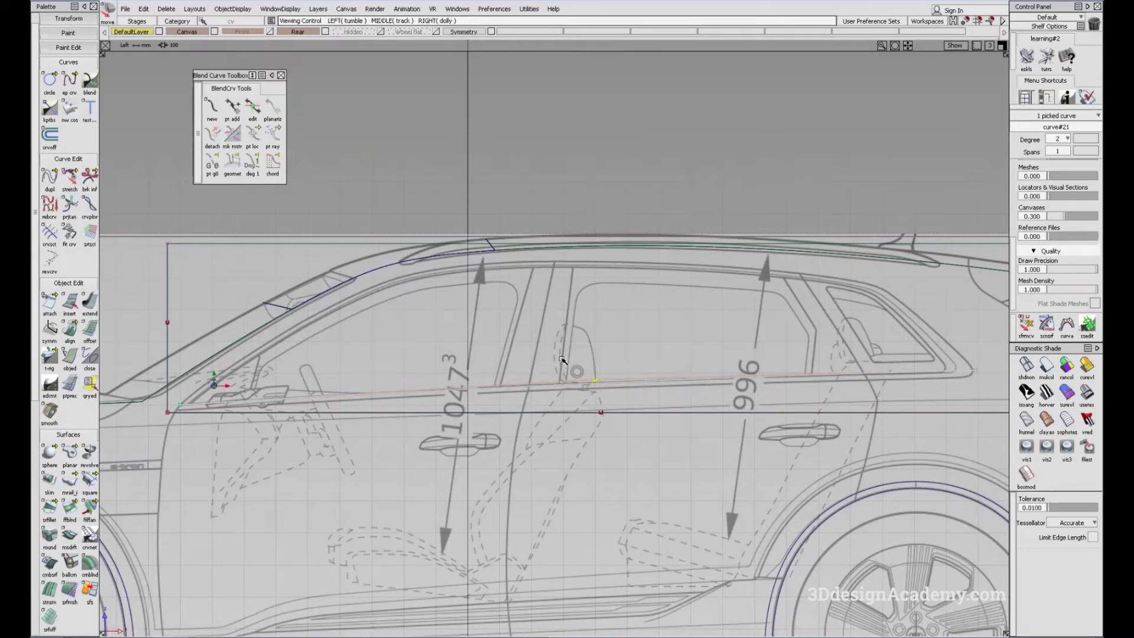
- Move the beltline curve's middle CV forward to about X 281, Z 1182 to follow the blueprint's beltline
click(972, 372)
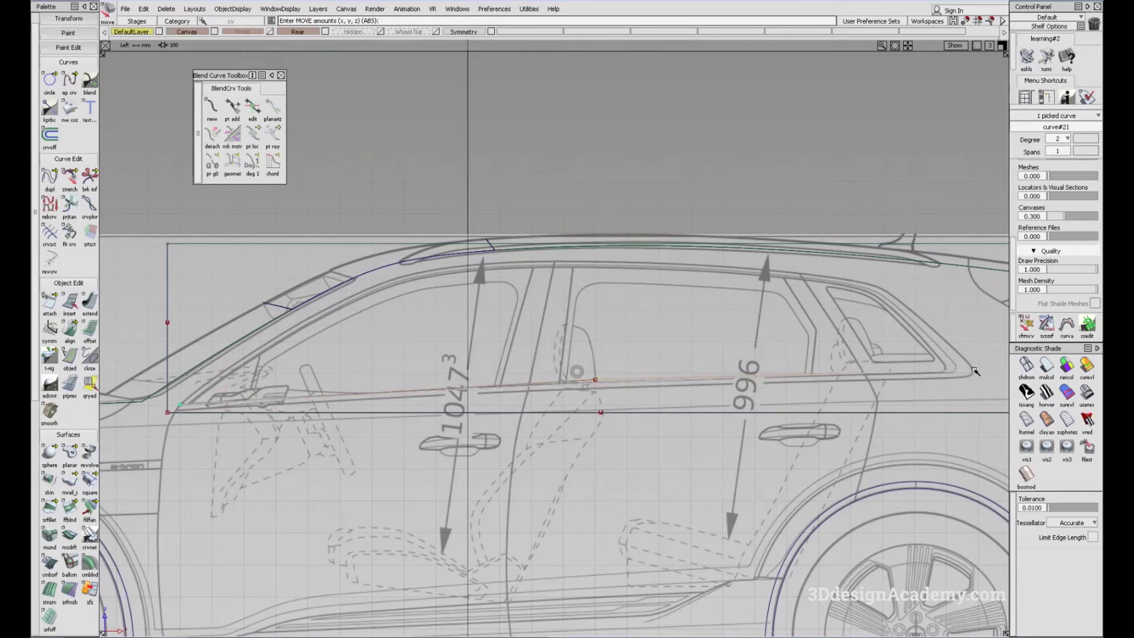
alt+shift+middle_drag(296, 451, 615, 392)
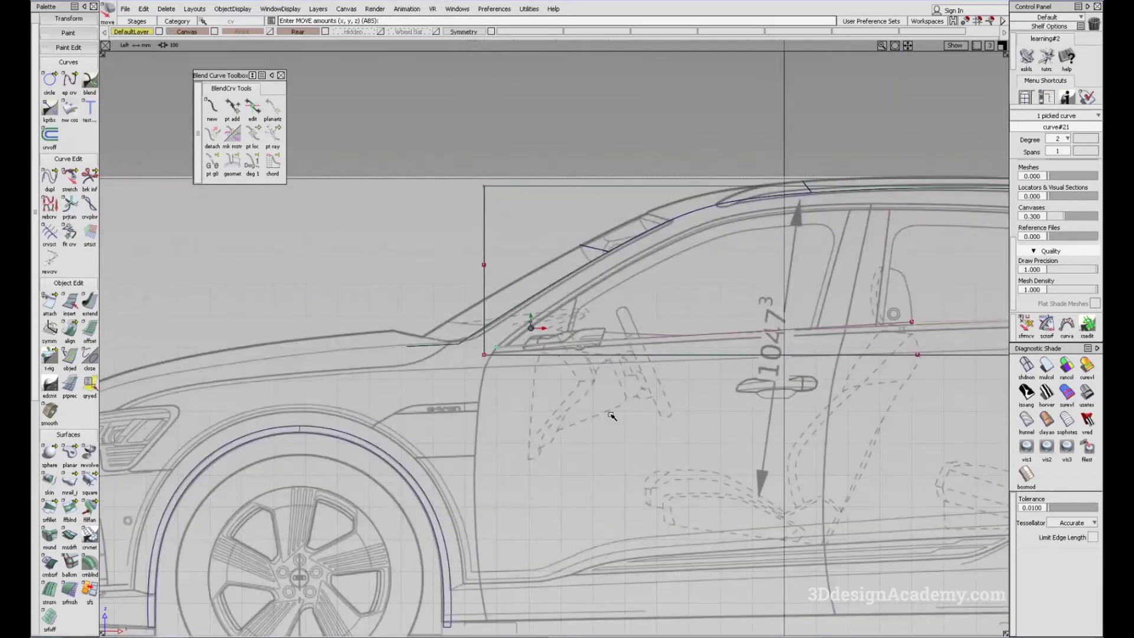
alt+shift+click(600, 342)
click(704, 327)
alt+shift+right_drag(704, 326, 944, 317)
alt+shift+middle_drag(944, 316, 690, 336)
drag(807, 319, 875, 343)
drag(748, 307, 688, 306)
alt+shift+middle_drag(736, 316, 471, 316)
drag(452, 316, 450, 318)
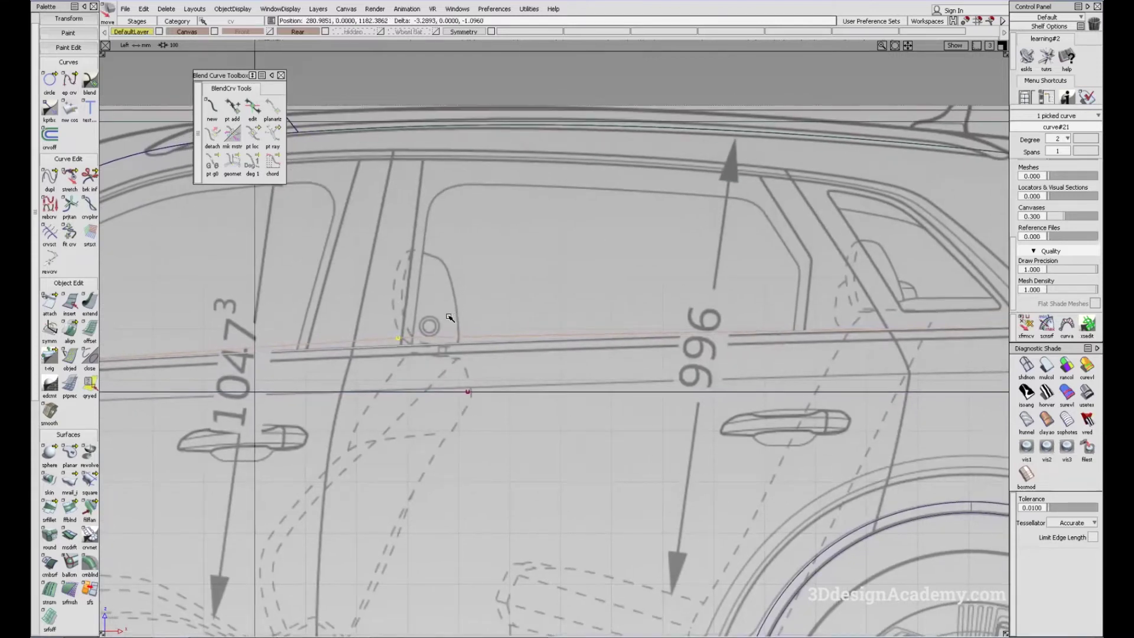
- Examine the beltline curve's fit to the blueprint around its front end and along the side windows
alt+shift+right_drag(663, 329, 280, 404)
alt+shift+middle_drag(280, 404, 639, 328)
alt+shift+right_drag(455, 309, 208, 381)
alt+shift+middle_drag(208, 381, 453, 392)
ctrl+shift+drag(453, 392, 423, 296)
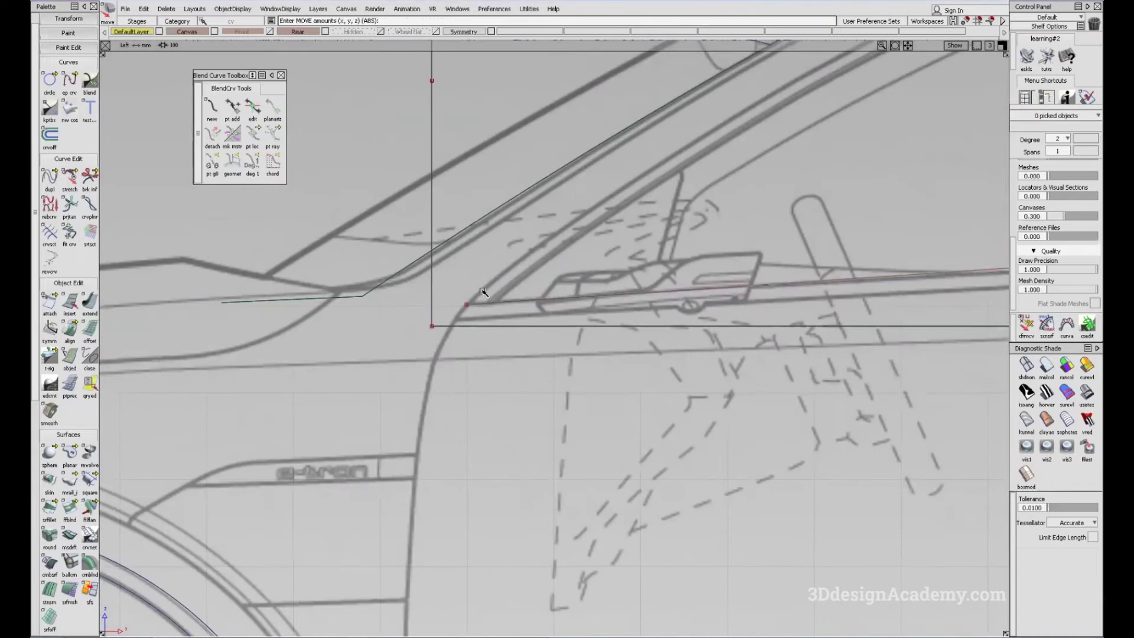
alt+shift+right_drag(685, 269, 611, 278)
alt+shift+middle_drag(611, 278, 413, 356)
ctrl+shift+drag(412, 357, 391, 346)
alt+shift+middle_drag(455, 418, 461, 418)
alt+shift+middle_drag(547, 233, 374, 270)
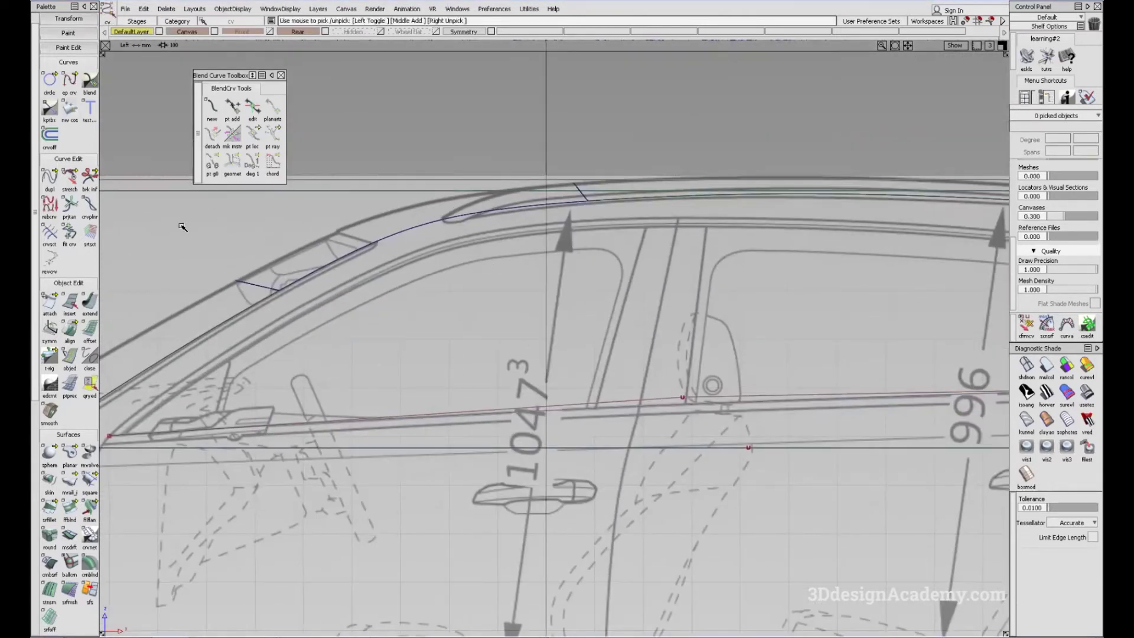
- Copy and paste the windshield and roof surfaces, hide everything except the copies, and show them in the perspective view
click(268, 304)
ctrl+shift+drag(250, 307, 230, 321)
click(230, 320)
click(659, 195)
alt+shift+right_drag(810, 248, 646, 294)
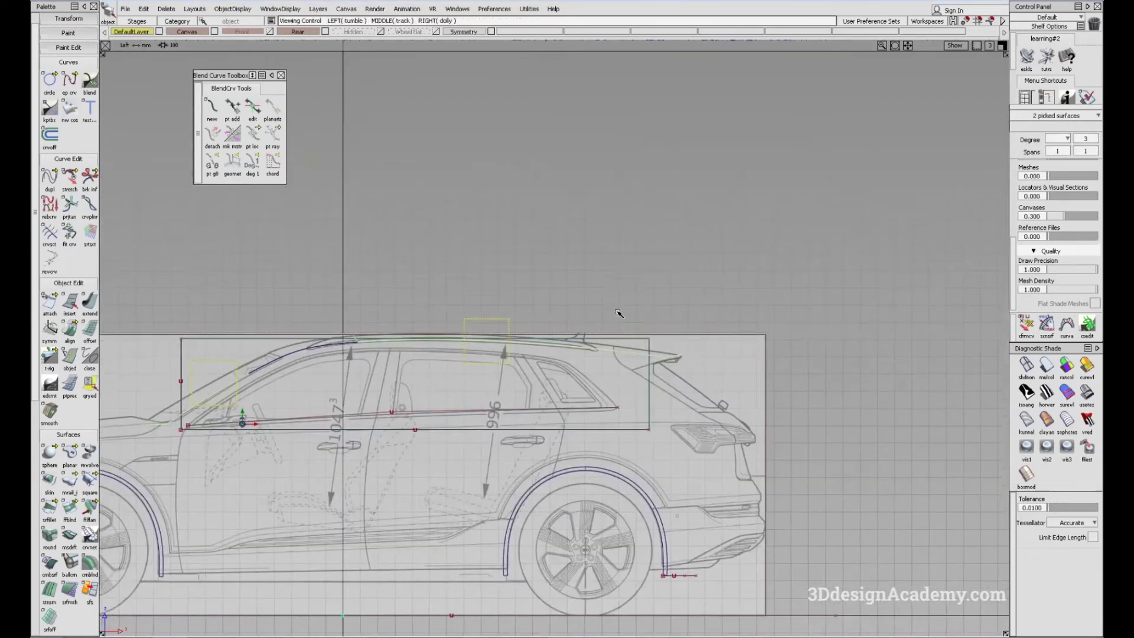
alt+shift+middle_drag(428, 334, 617, 289)
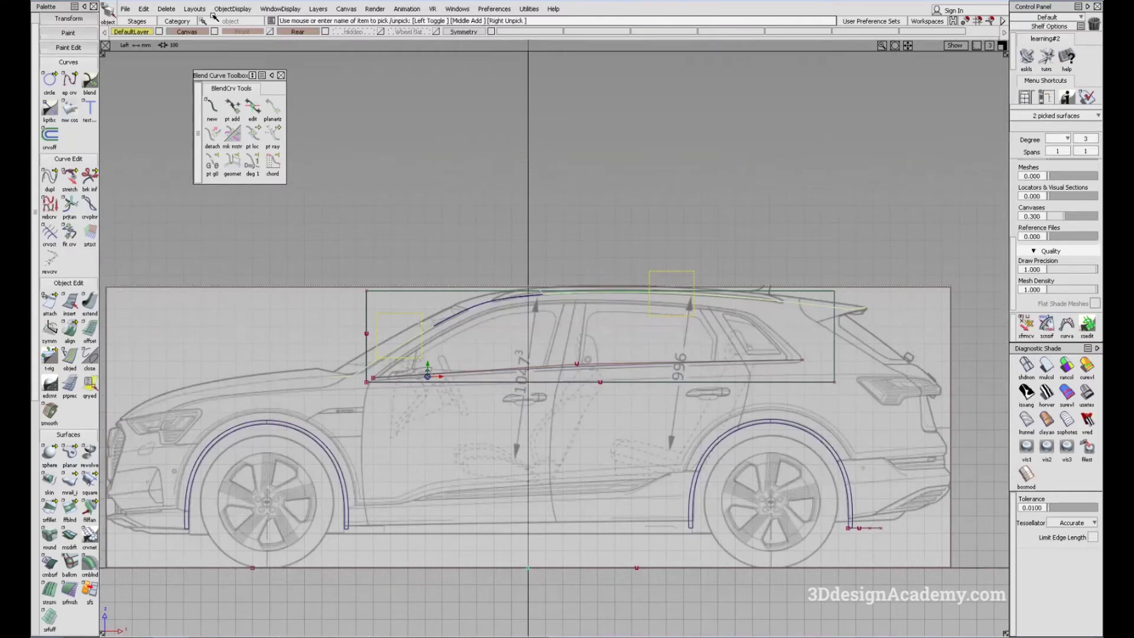
click(235, 9)
click(232, 50)
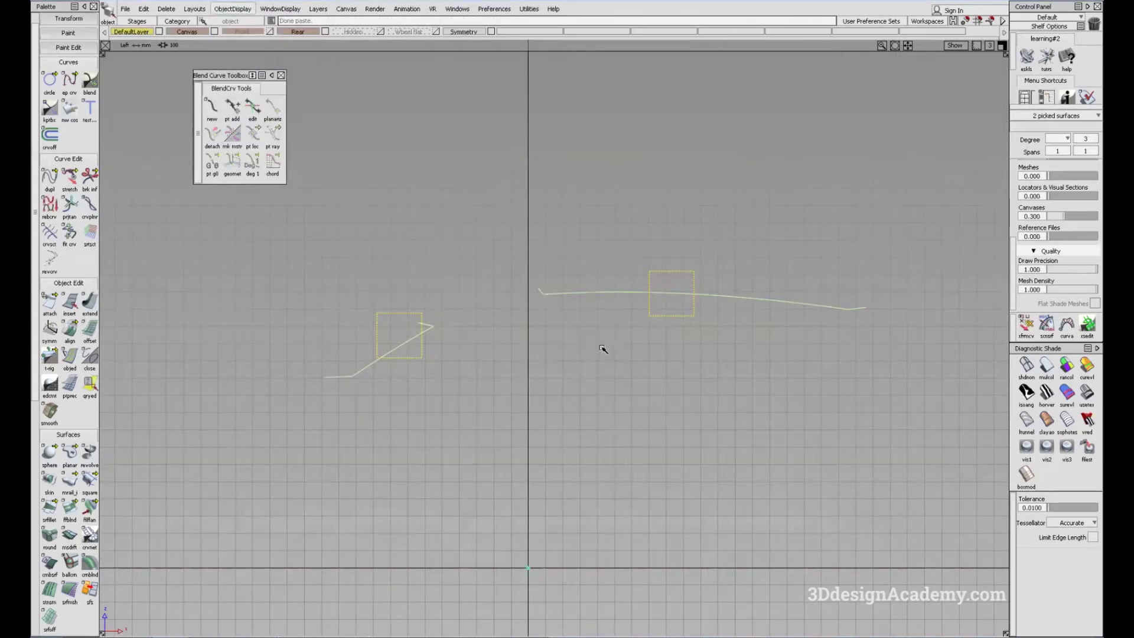
key(F8)
ctrl+shift+drag(275, 464, 275, 508)
- Untrim the copied windshield and roof surfaces
scroll(81, 557, down, 8)
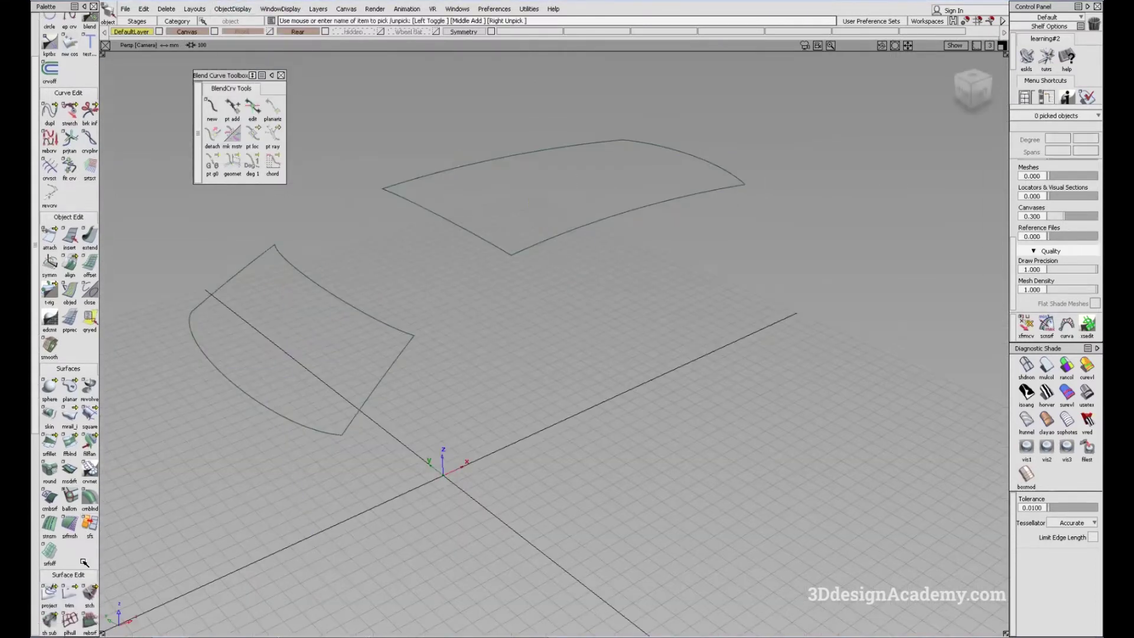
ctrl+shift+drag(506, 218, 437, 226)
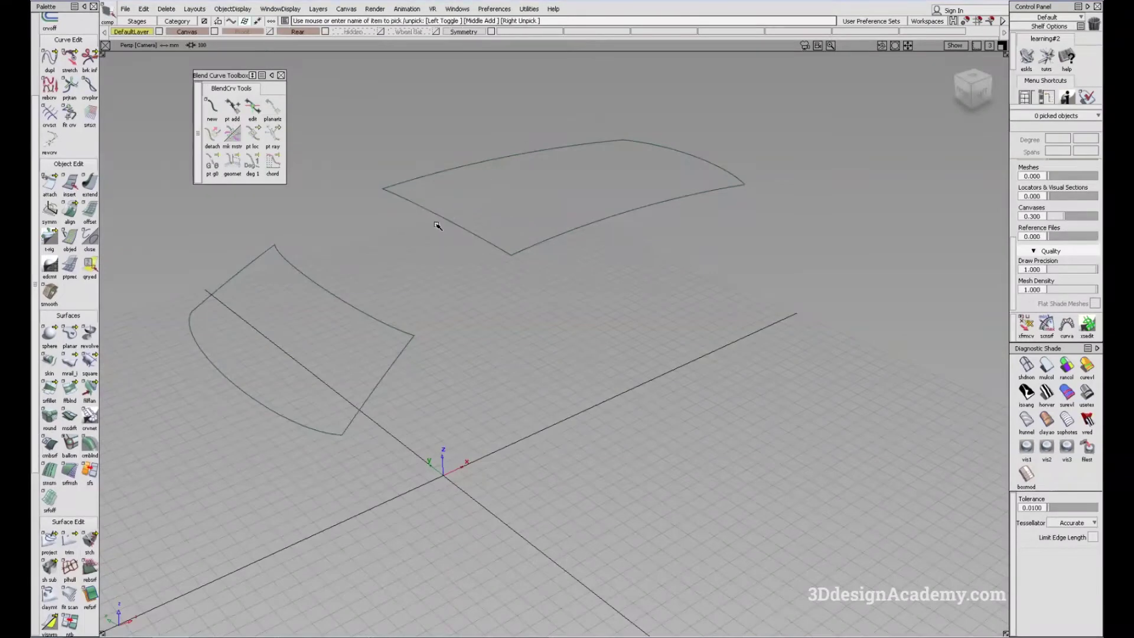
click(69, 539)
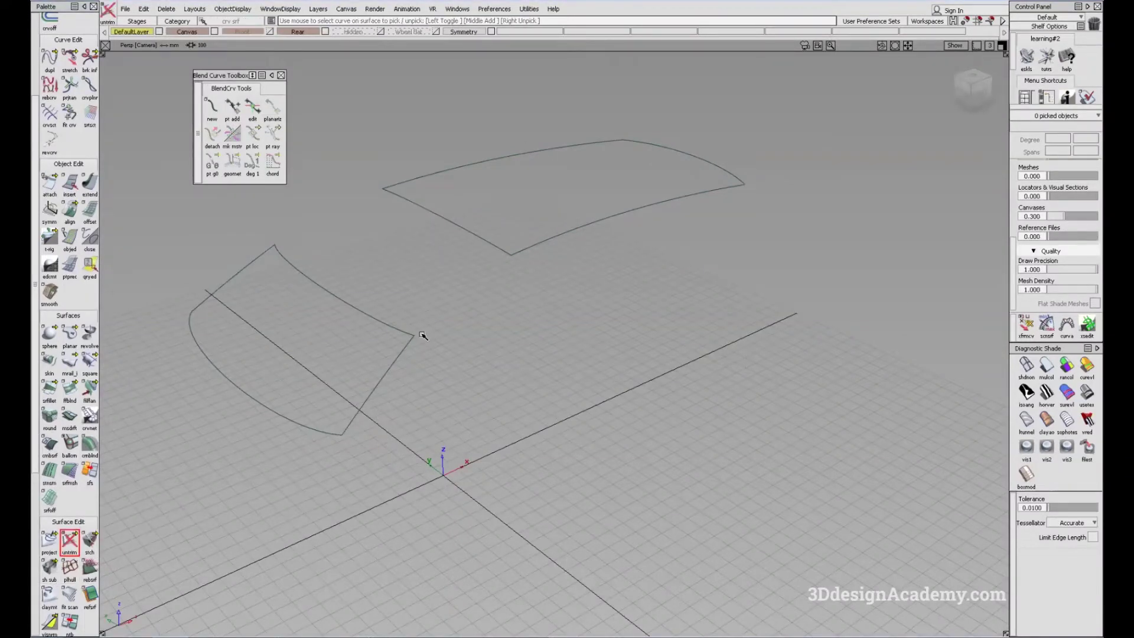
click(405, 336)
click(552, 238)
- Duplicate the outer side edges of the untrimmed windshield and roof surfaces as curves, and delete the surface copies
click(49, 56)
click(443, 296)
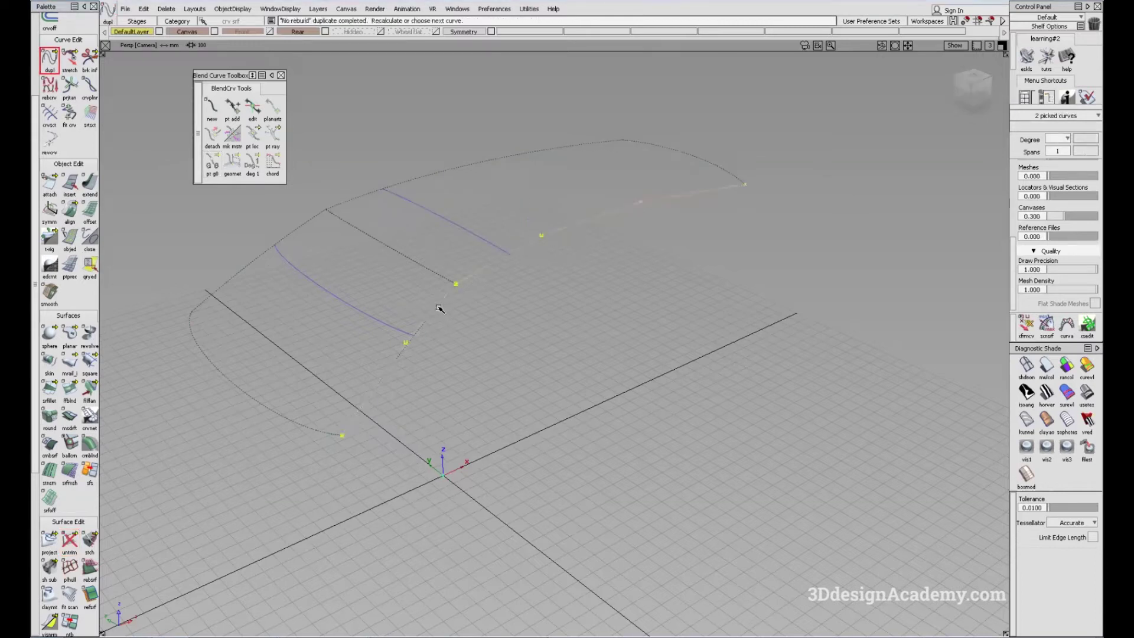
ctrl+shift+drag(427, 243, 416, 244)
drag(416, 246, 391, 299)
key(Delete)
key(Return)
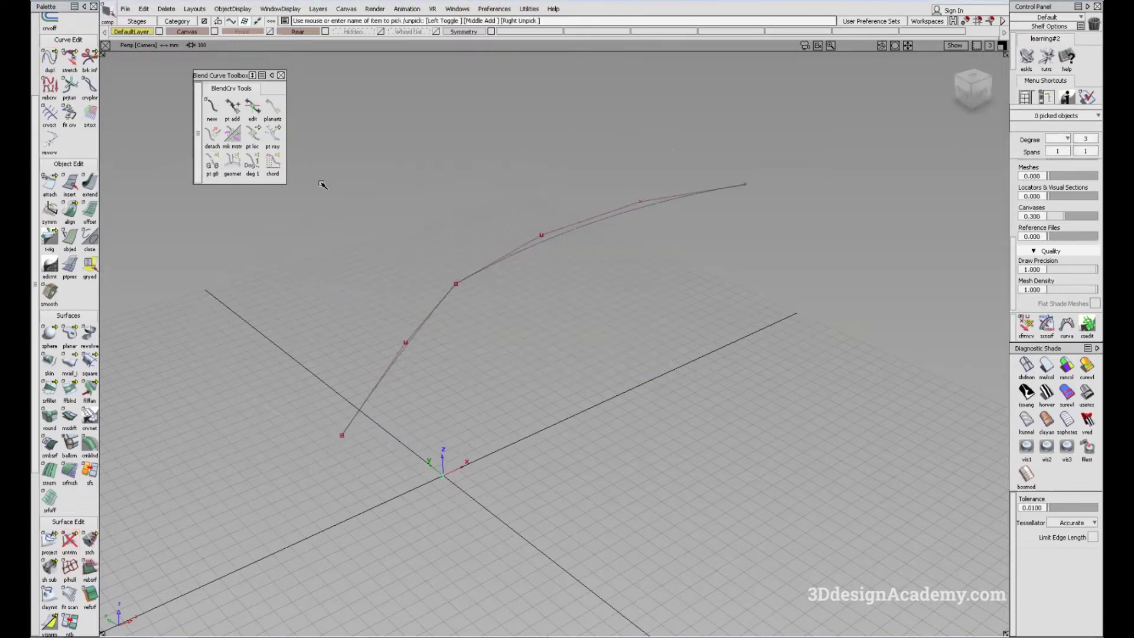
- Make all hidden objects visible again and show the model in the left view
click(253, 10)
click(254, 36)
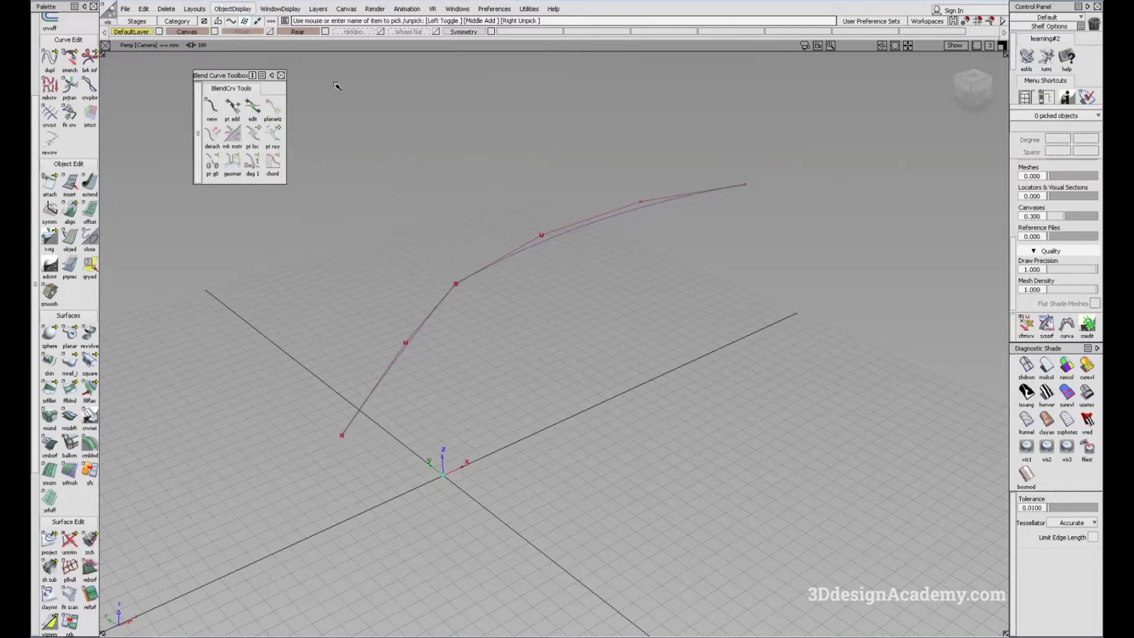
key(F6)
scroll(486, 304, up, 3)
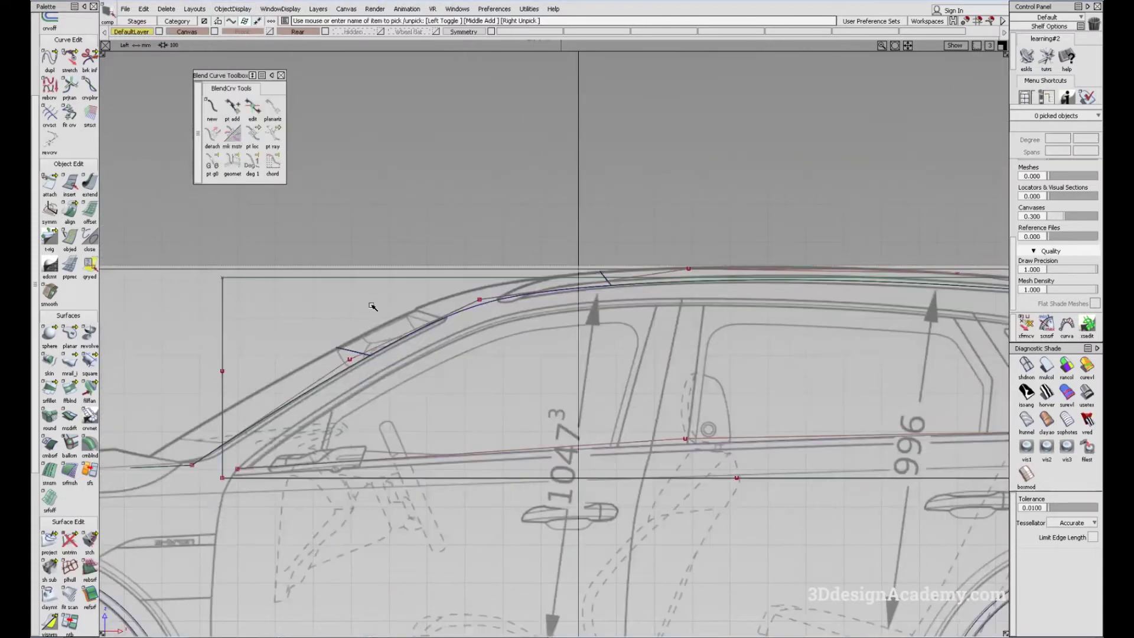
- Move the two duplicated edge curves down together toward the blueprint's upper side window outline
click(447, 313)
click(494, 302)
ctrl+shift+middle_drag(547, 324, 579, 353)
drag(580, 356, 583, 375)
alt+shift+right_drag(337, 390, 423, 380)
alt+shift+middle_drag(423, 380, 405, 335)
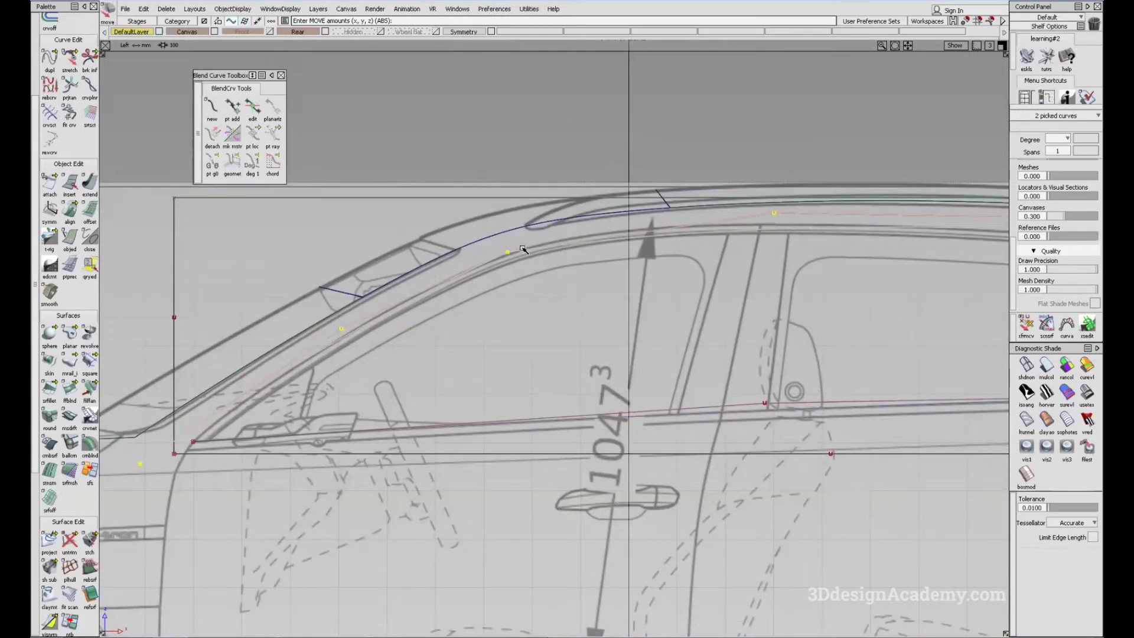
alt+shift+middle_drag(559, 311, 567, 271)
ctrl+shift+drag(545, 371, 498, 200)
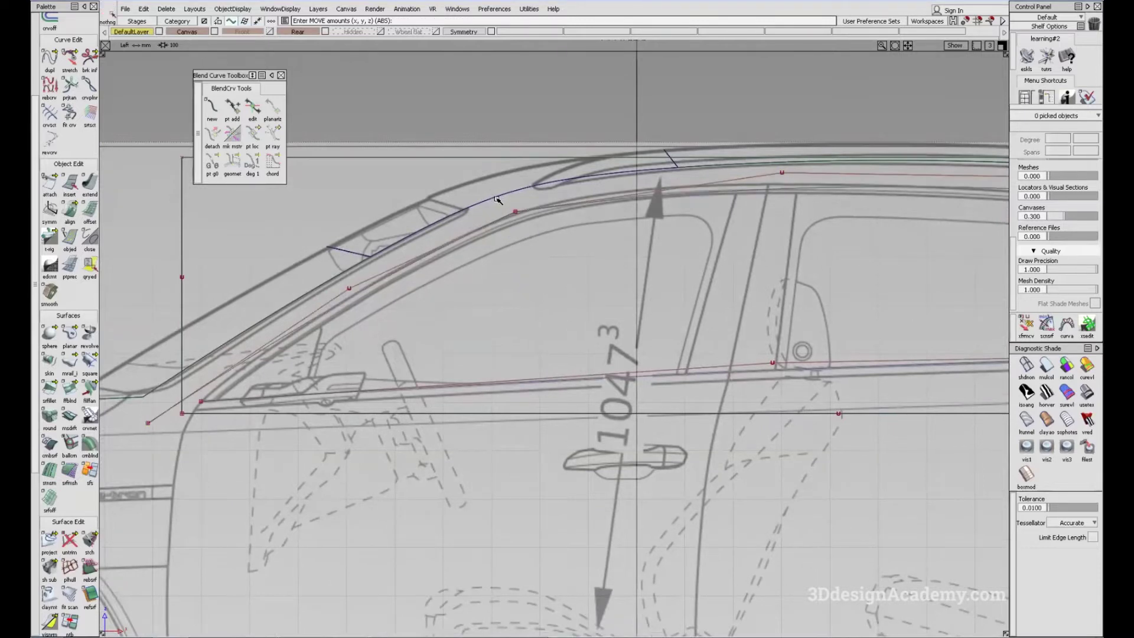
- Shift both edge curves rearward by about 24 mm and down by about 5 mm to align with the upper window outline
click(512, 206)
ctrl+shift+middle_drag(575, 294, 561, 246)
drag(568, 252, 580, 253)
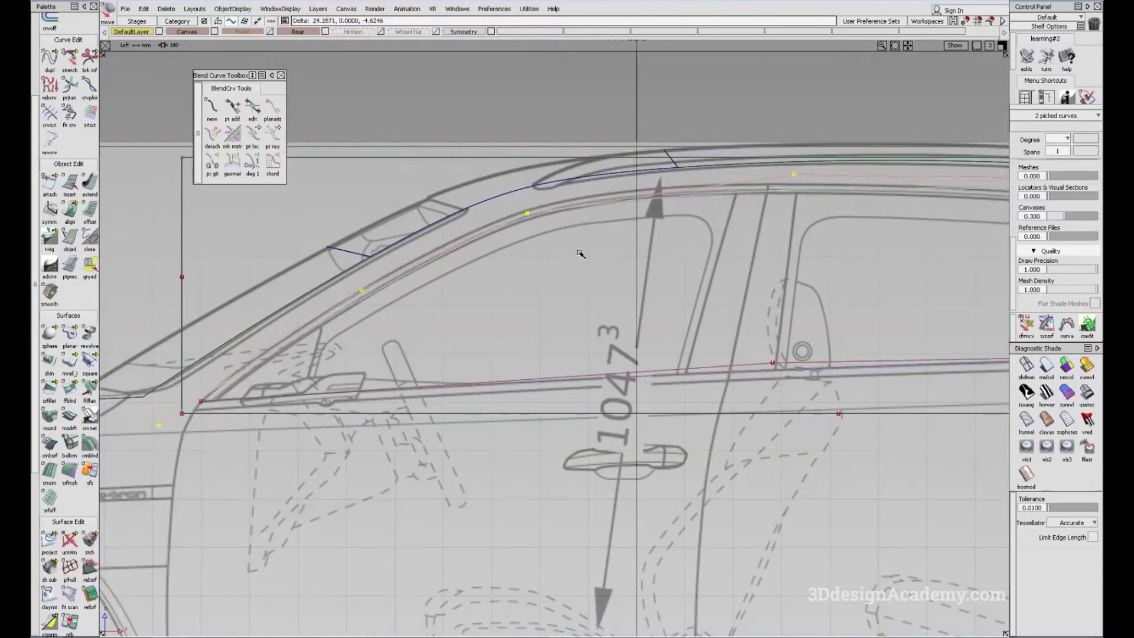
alt+shift+middle_drag(512, 287, 554, 251)
mouse_move(301, 464)
ctrl+shift+mouse_down()
mouse_move(269, 399)
mouse_move(269, 288)
ctrl+shift+mouse_up()
- Stretch the pillar curve's lower front end rearward by about 38 mm in X
alt+shift+right_drag(260, 254, 189, 222)
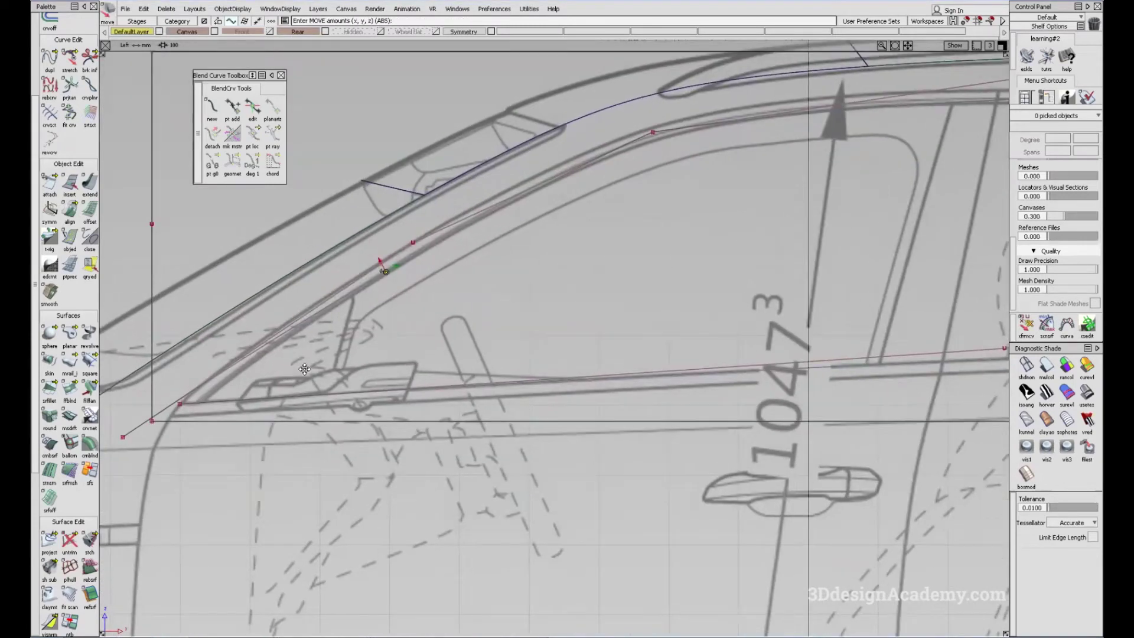
alt+shift+middle_drag(189, 223, 197, 234)
click(69, 57)
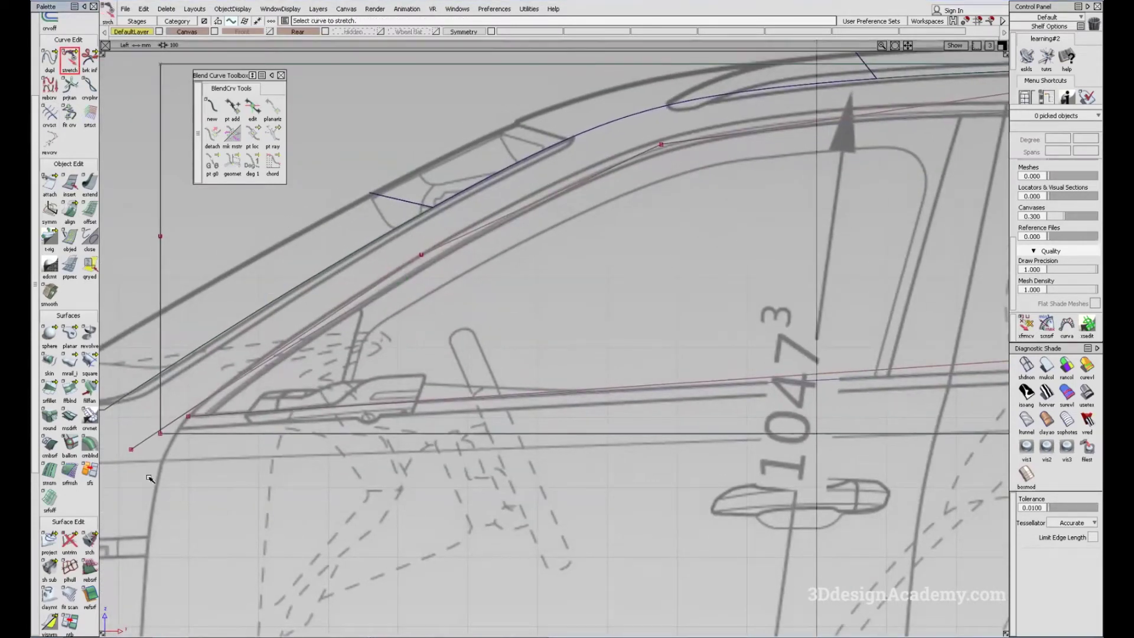
click(144, 441)
middle_drag(191, 462, 213, 463)
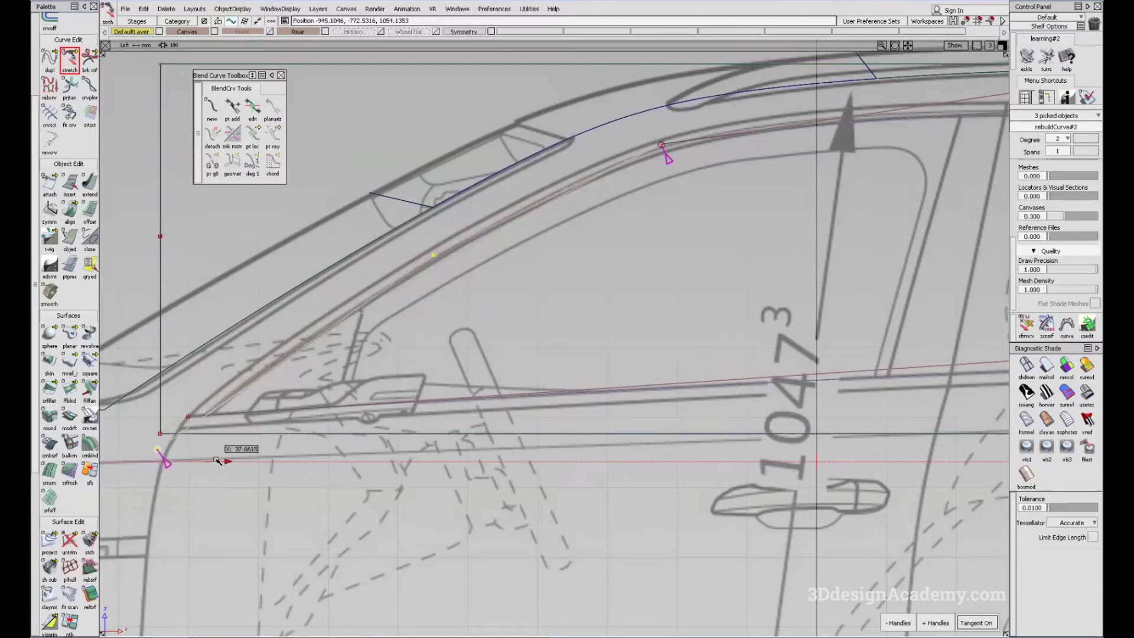
mouse_move(450, 245)
ctrl+shift+mouse_down()
mouse_move(374, 246)
mouse_move(443, 317)
ctrl+shift+mouse_up()
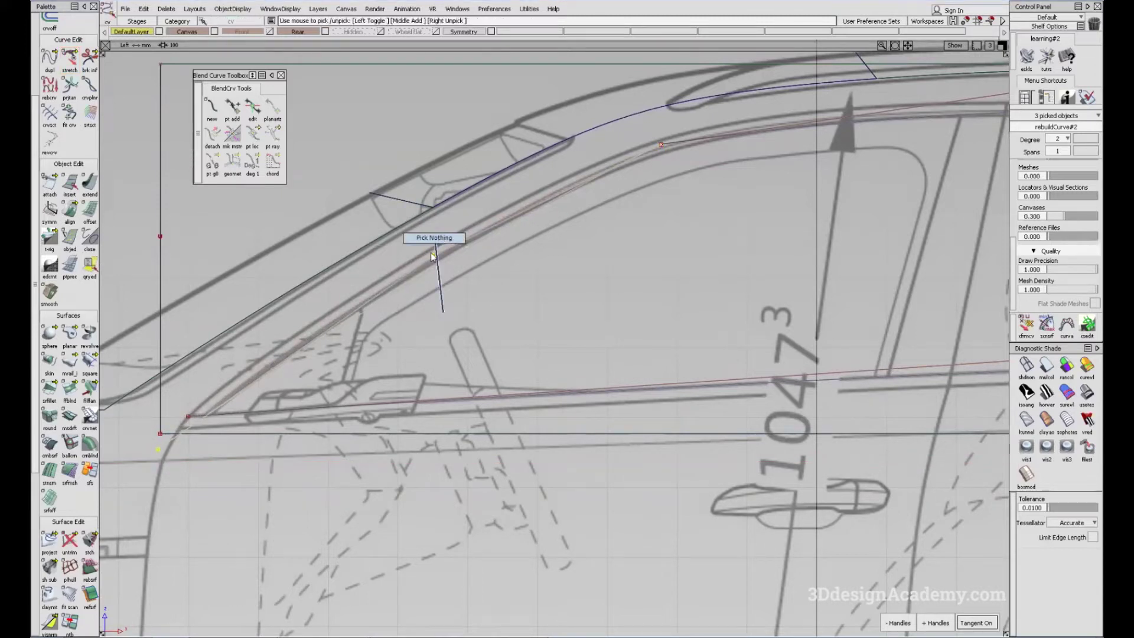
- Move the pillar curve's middle CV slightly upward to follow the blueprint's windshield pillar line
click(438, 258)
ctrl+shift+right_drag(467, 252, 478, 292)
drag(485, 279, 479, 271)
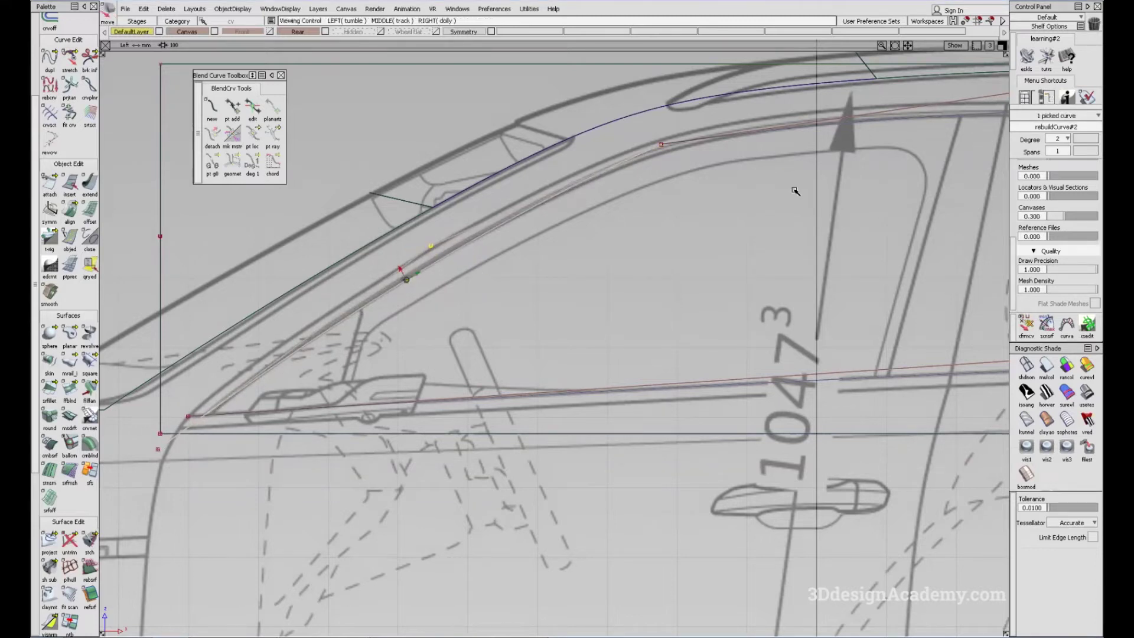
alt+shift+middle_drag(795, 190, 521, 246)
ctrl+shift+drag(521, 246, 572, 352)
- Stretch the roof side curve's rear end downward to follow the blueprint's upper window line
alt+shift+right_drag(592, 320, 484, 320)
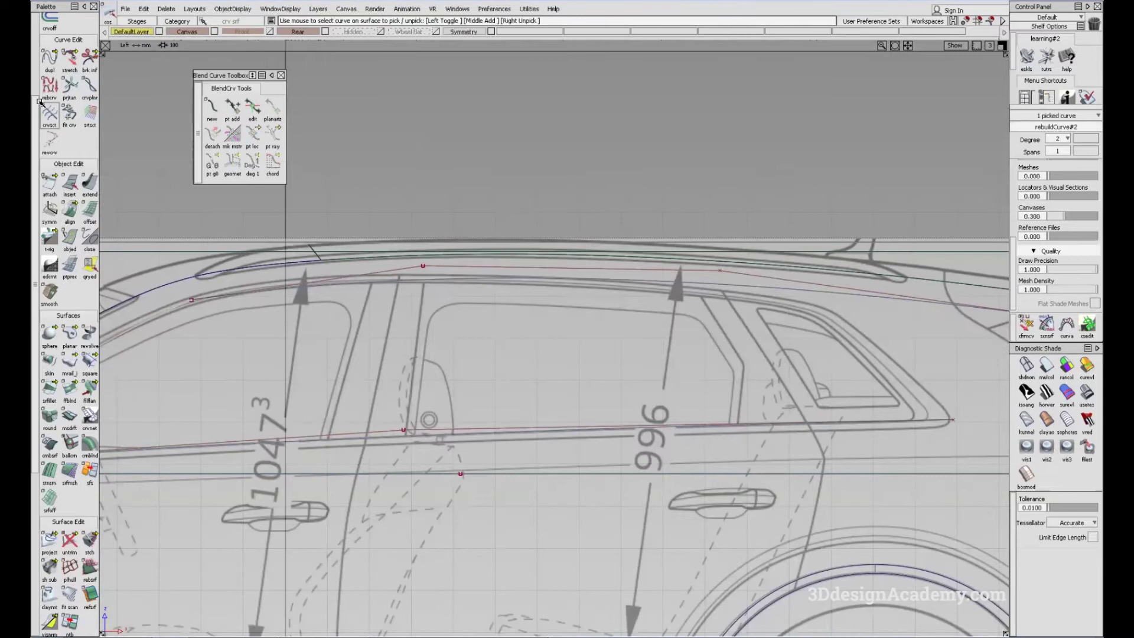
click(70, 58)
click(901, 299)
drag(900, 304, 901, 342)
alt+shift+middle_drag(399, 325, 480, 307)
click(292, 283)
right_drag(350, 327, 350, 321)
alt+shift+middle_drag(952, 311, 678, 299)
click(691, 283)
click(692, 286)
right_drag(694, 305, 694, 306)
alt+shift+middle_drag(567, 304, 707, 295)
- Fine-tune the roof side curve with the Stretch tool near its junction with the pillar curve
click(246, 313)
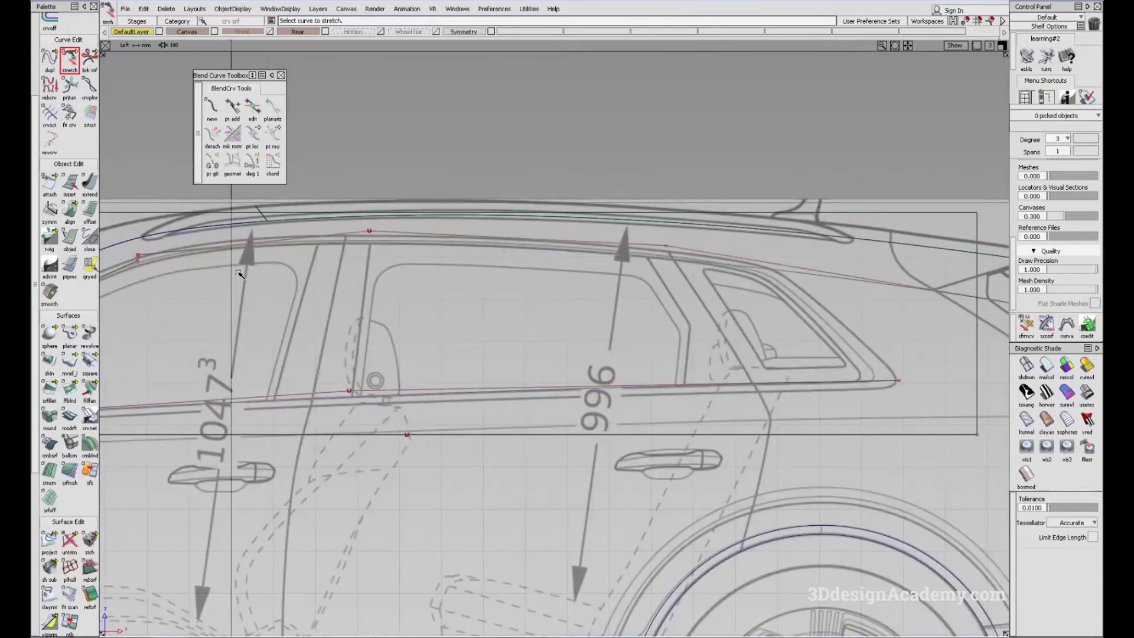
click(223, 247)
click(338, 317)
right_drag(338, 317, 336, 318)
alt+shift+middle_drag(639, 300, 560, 304)
ctrl+shift+drag(759, 443, 734, 376)
- Shorten the roof side curve's rear end by about 527 mm with Extend so it ends above the rear quarter window
click(760, 277)
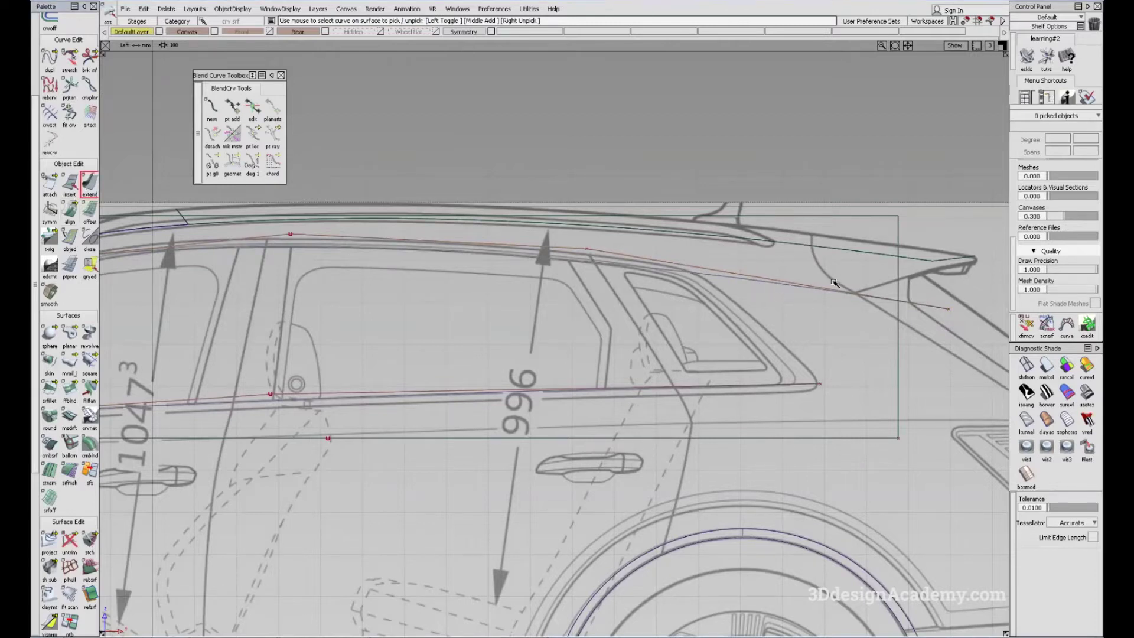
drag(826, 290, 449, 300)
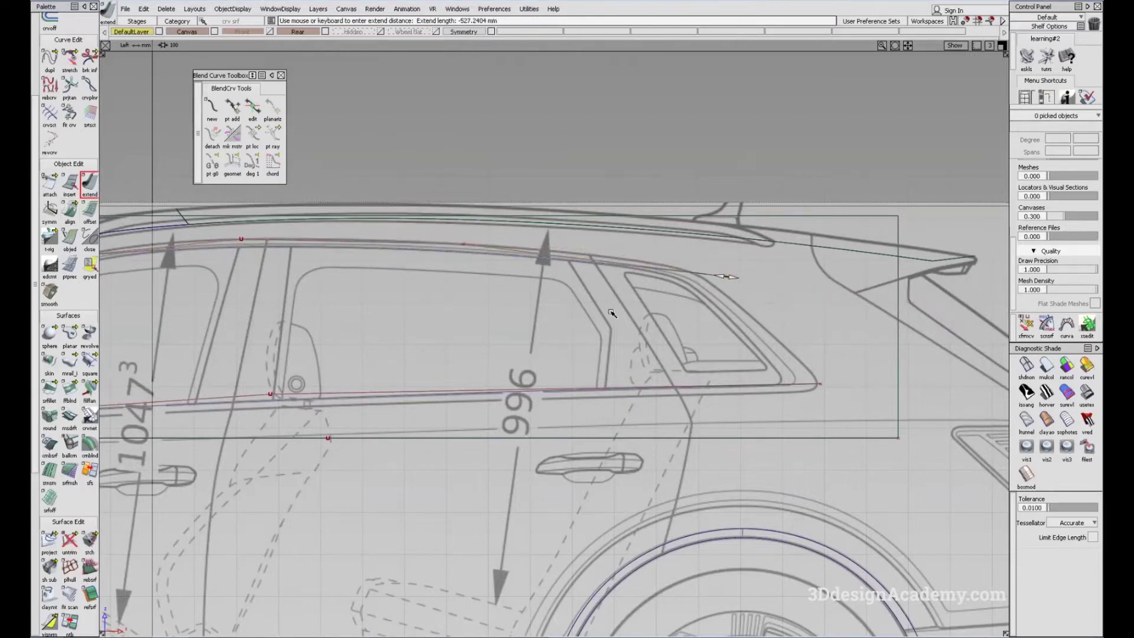
alt+shift+middle_drag(613, 313, 512, 337)
ctrl+shift+drag(497, 388, 325, 103)
- Move the roof side curve's two middle CVs vertically to follow the blueprint's upper window line
click(70, 59)
click(580, 293)
scroll(532, 307, up, 3)
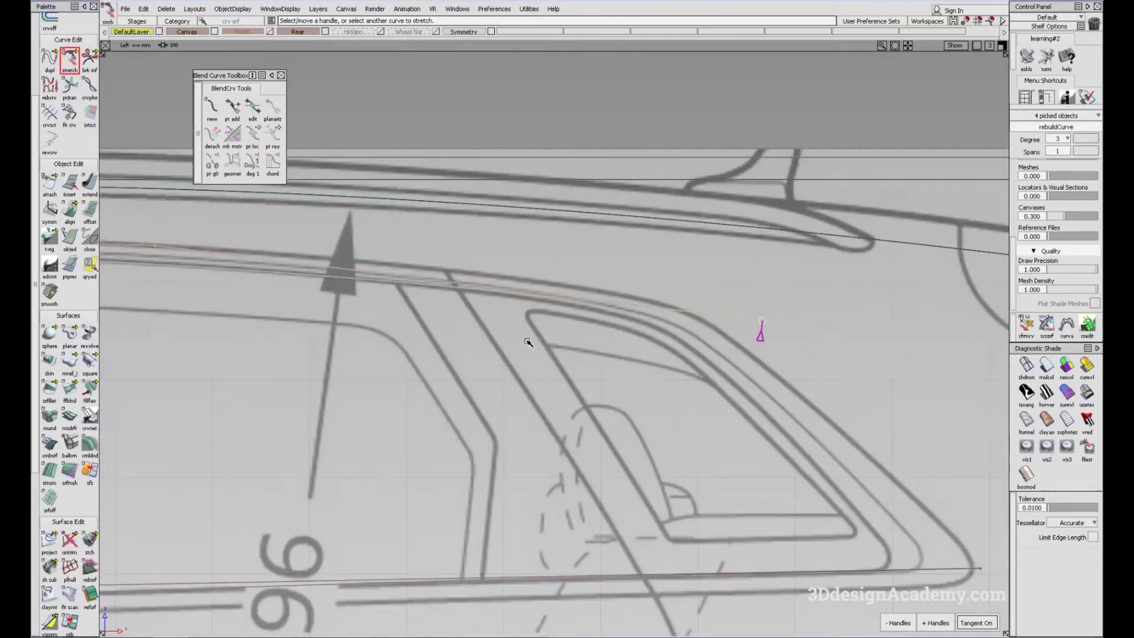
alt+shift+right_drag(522, 281, 291, 392)
ctrl+shift+drag(220, 267, 592, 307)
ctrl+shift+middle_drag(472, 361, 464, 331)
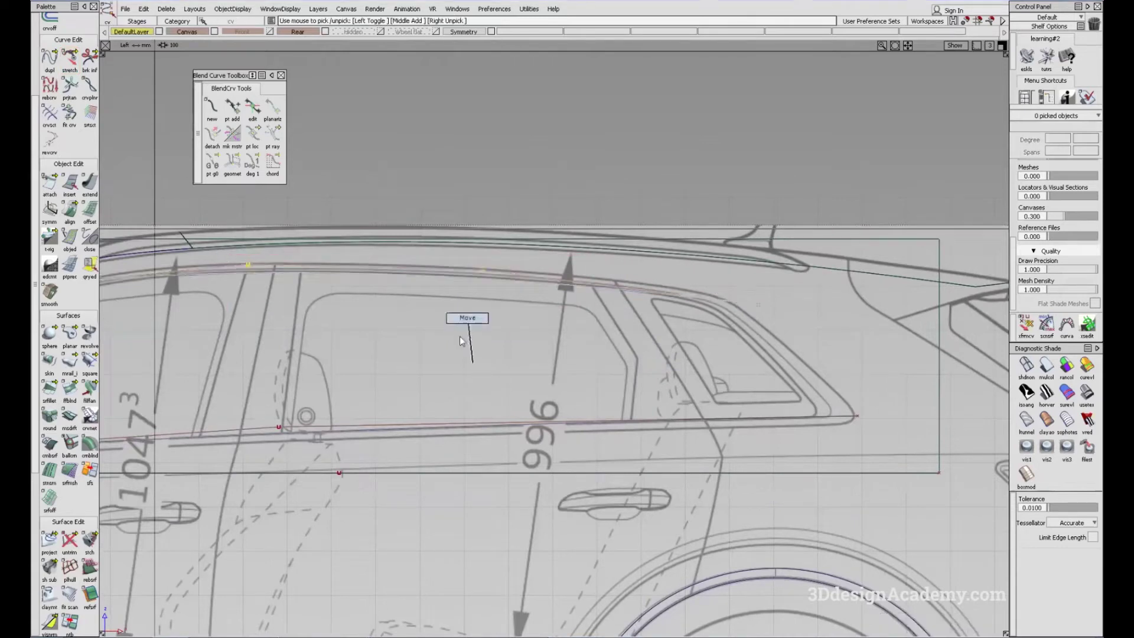
right_drag(444, 346, 444, 346)
- Make further small vertical CV adjustments on the roof side curve to refine its fit to the blueprint
alt+shift+middle_drag(397, 334, 594, 317)
ctrl+shift+drag(889, 328, 990, 315)
ctrl+shift+middle_drag(885, 359, 883, 331)
right_drag(883, 330, 883, 331)
ctrl+shift+drag(926, 302, 980, 313)
ctrl+shift+middle_drag(784, 378, 784, 338)
- Extend the front end of the roof side curve by about 88.6 mm so it overlaps the pillar curve
alt+shift+middle_drag(414, 364, 659, 333)
ctrl+shift+drag(583, 349, 547, 177)
alt+shift+click(526, 227)
alt+shift+right_drag(581, 220, 507, 278)
alt+shift+middle_drag(500, 288, 475, 275)
alt+shift+middle_drag(536, 245, 525, 248)
ctrl+shift+drag(431, 339, 321, 194)
click(87, 181)
click(438, 258)
drag(508, 235, 570, 225)
alt+shift+middle_drag(572, 295, 118, 324)
alt+shift+middle_drag(877, 277, 459, 271)
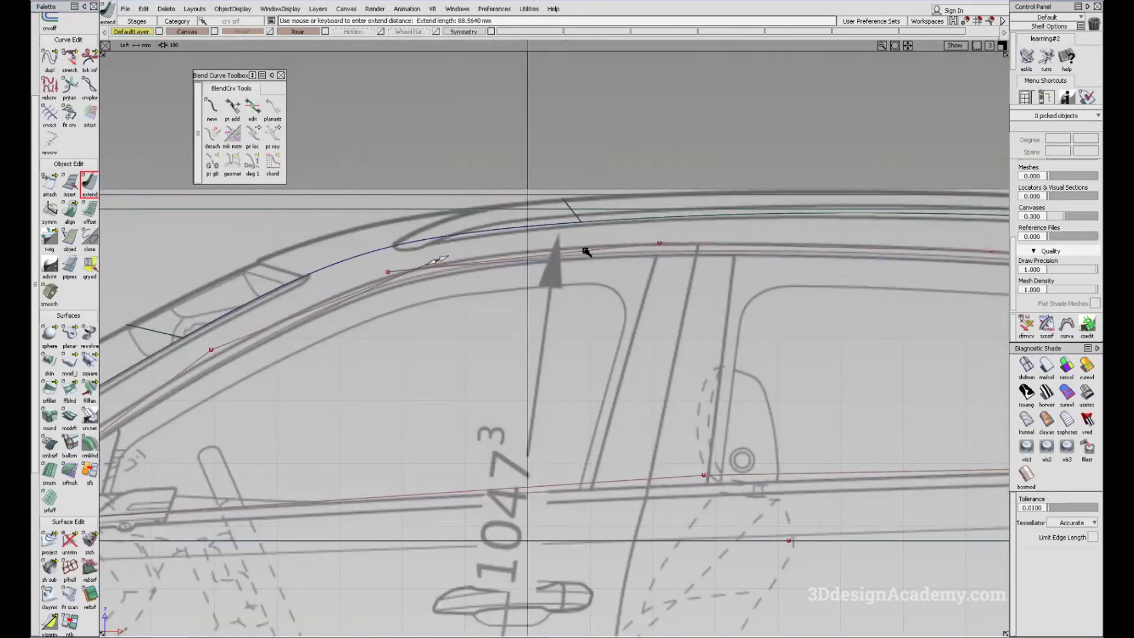
- Configure the curve fillet with Chord construction type and G2 Curvature section type
alt+shift+right_drag(575, 276, 487, 374)
ctrl+shift+drag(410, 347, 393, 296)
ctrl+shift+drag(138, 303, 95, 153)
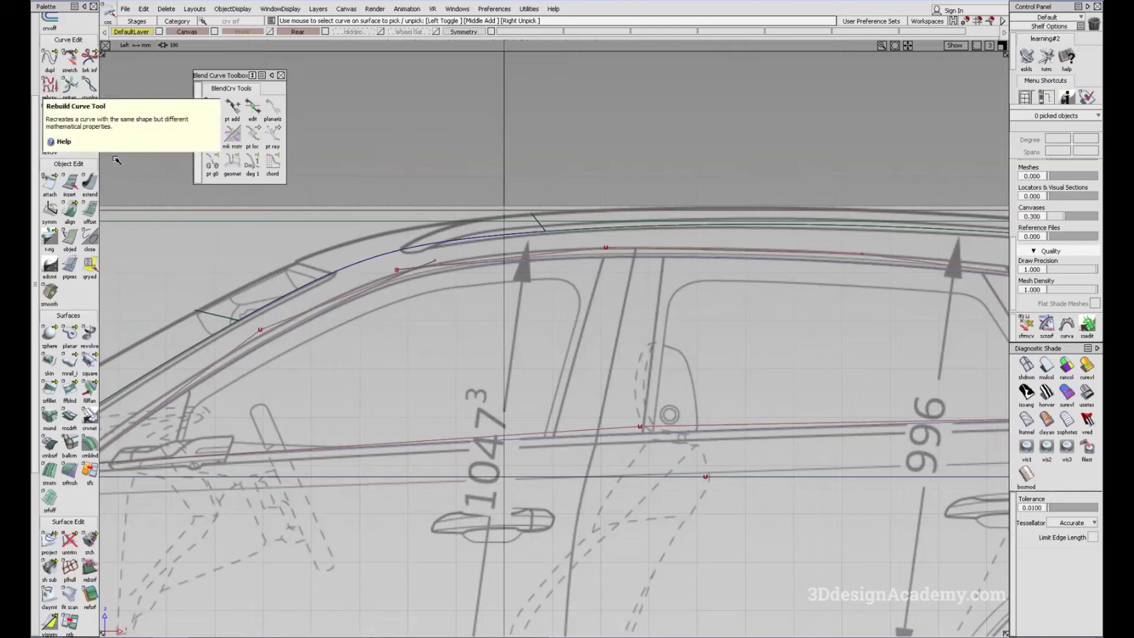
alt+shift+middle_drag(229, 425, 352, 448)
scroll(56, 65, up, 6)
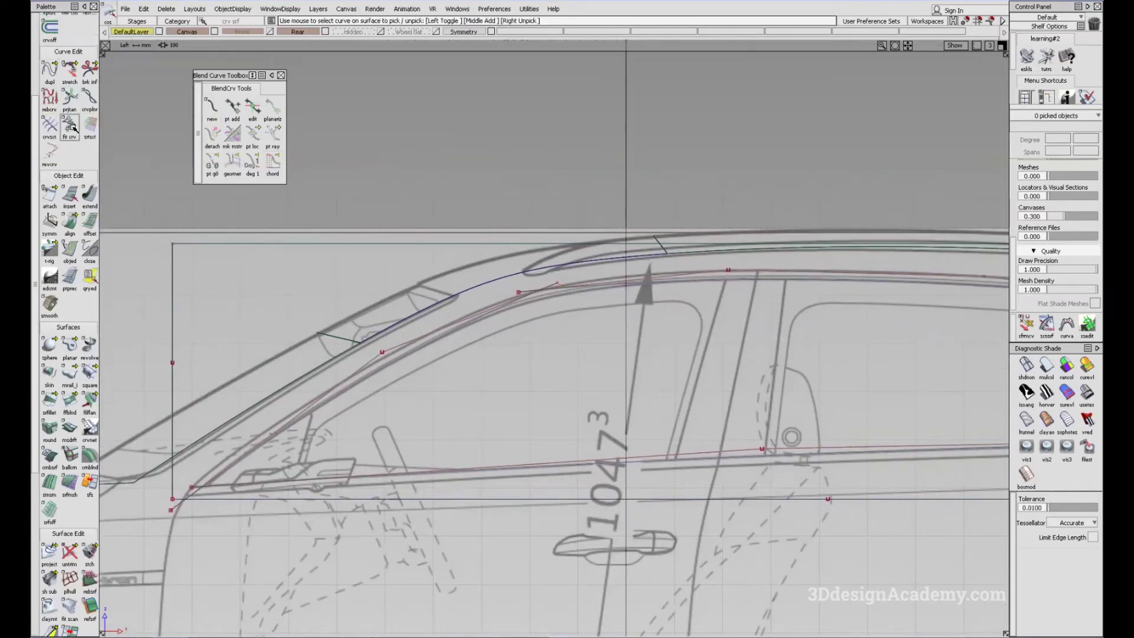
scroll(69, 168, up, 1)
drag(52, 190, 113, 189)
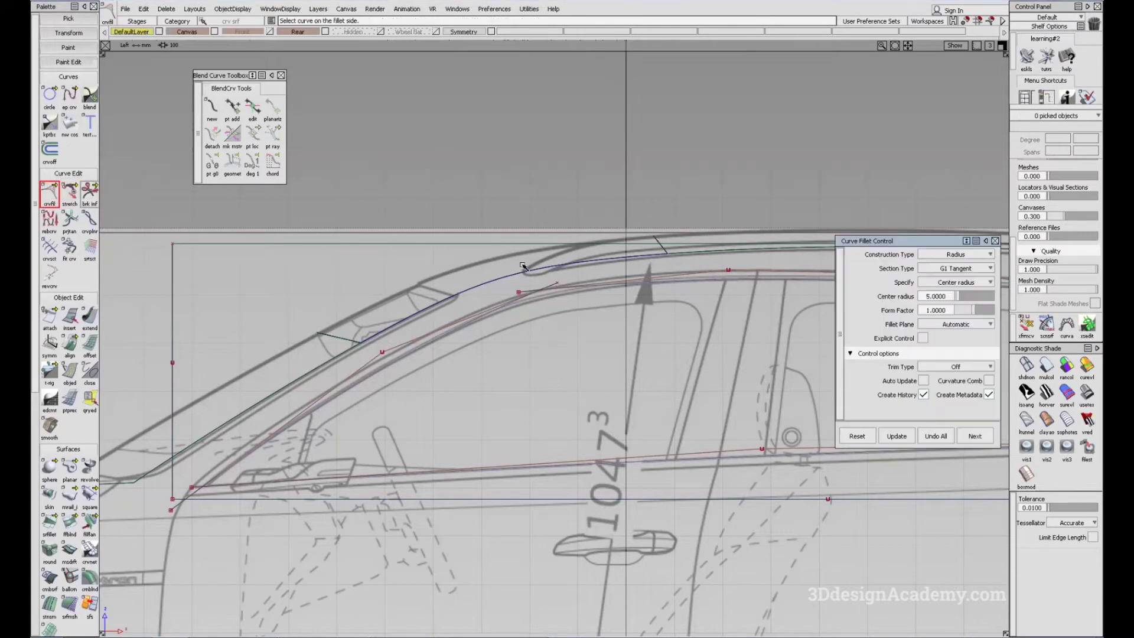
alt+shift+middle_drag(522, 265, 417, 175)
click(988, 259)
click(956, 276)
click(983, 269)
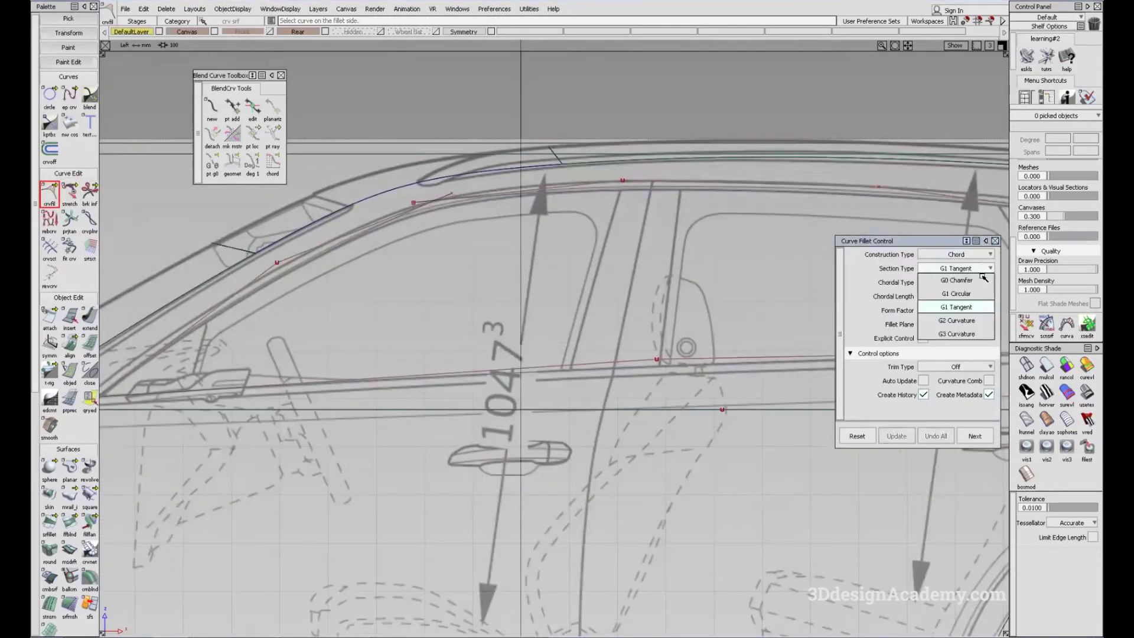
click(977, 322)
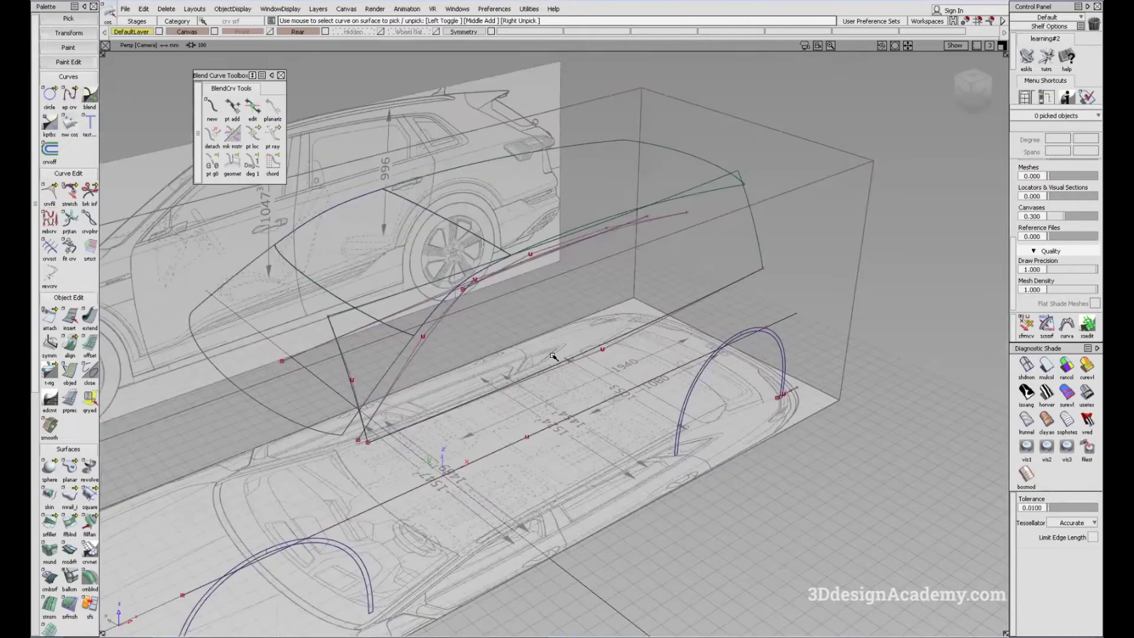
- Inspect the roof and pillar curves in perspective, try the distance measurement near their junction, and return to the side view
scroll(74, 466, down, 5)
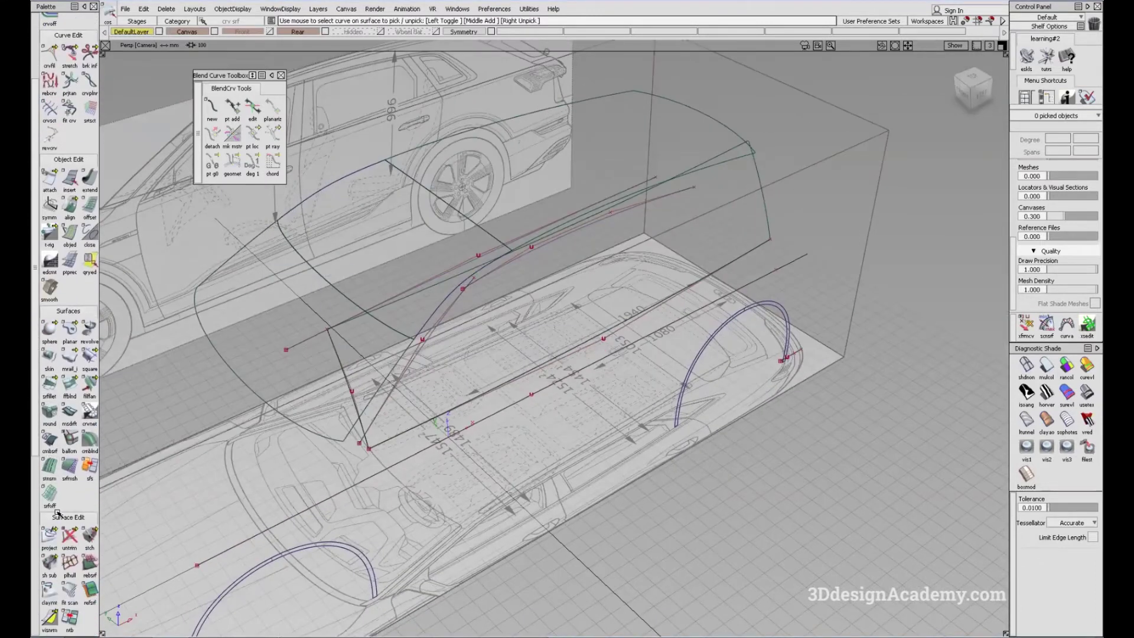
mouse_move(486, 286)
alt+shift+mouse_down()
mouse_move(466, 146)
mouse_move(379, 239)
alt+shift+mouse_up()
click(358, 221)
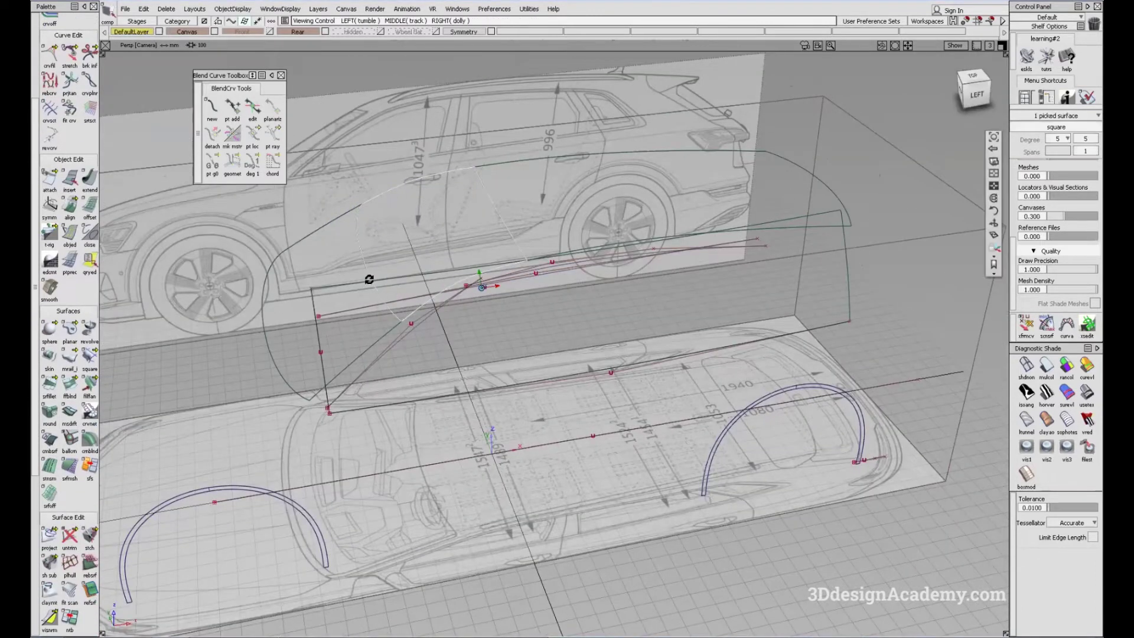
alt+shift+drag(370, 278, 378, 397)
click(364, 227)
scroll(90, 549, down, 4)
drag(50, 609, 113, 610)
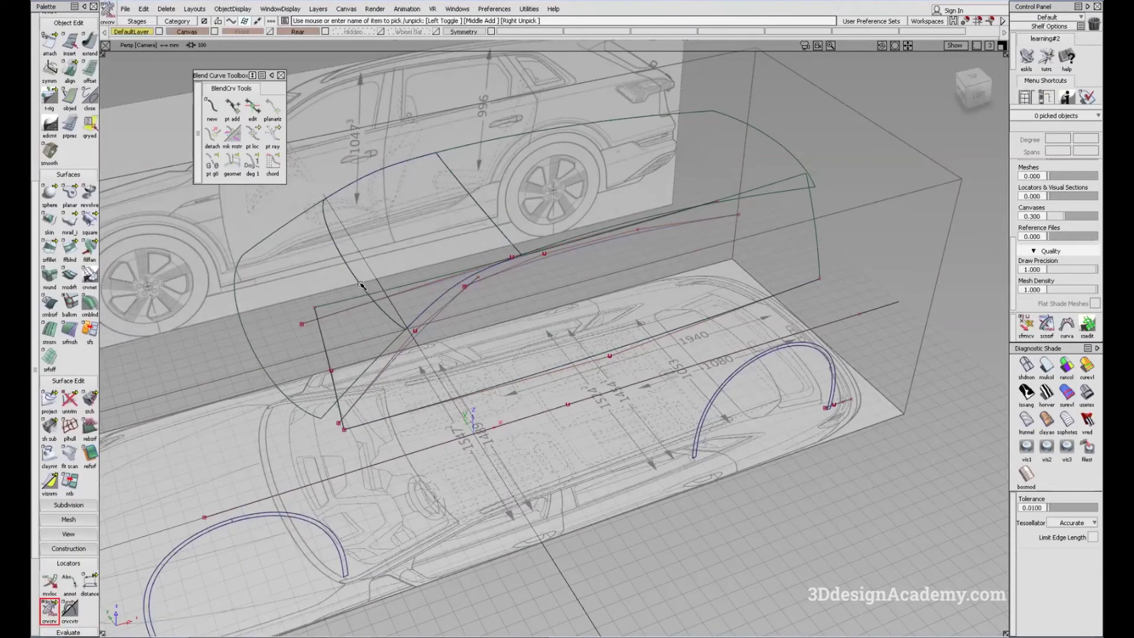
alt+shift+drag(460, 294, 388, 309)
click(86, 583)
click(412, 322)
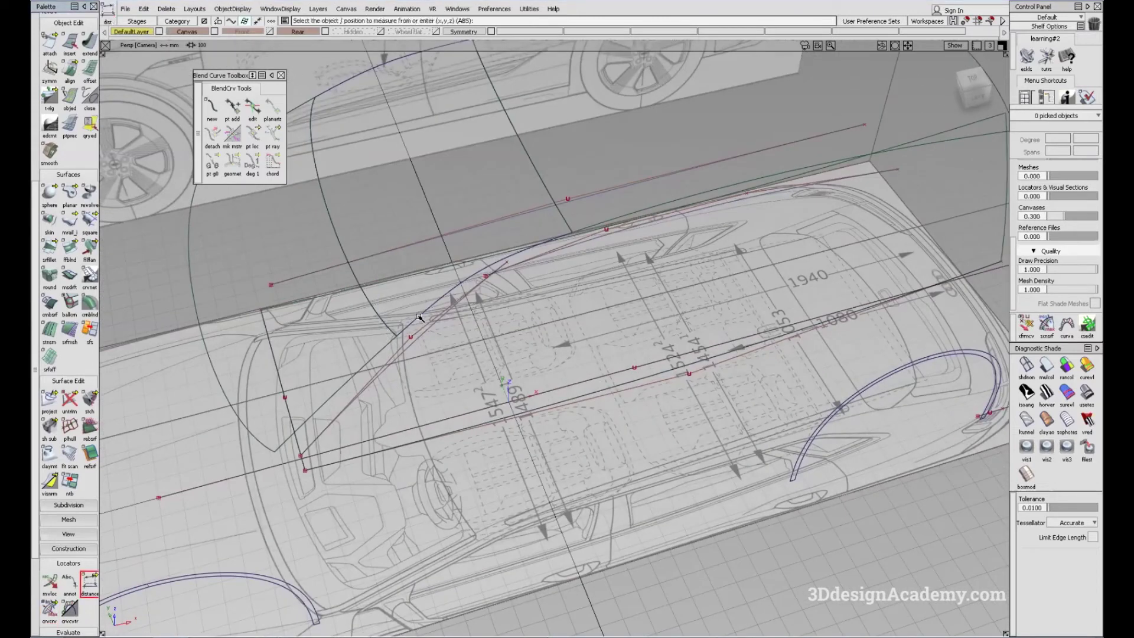
alt+shift+drag(696, 209, 570, 237)
click(979, 97)
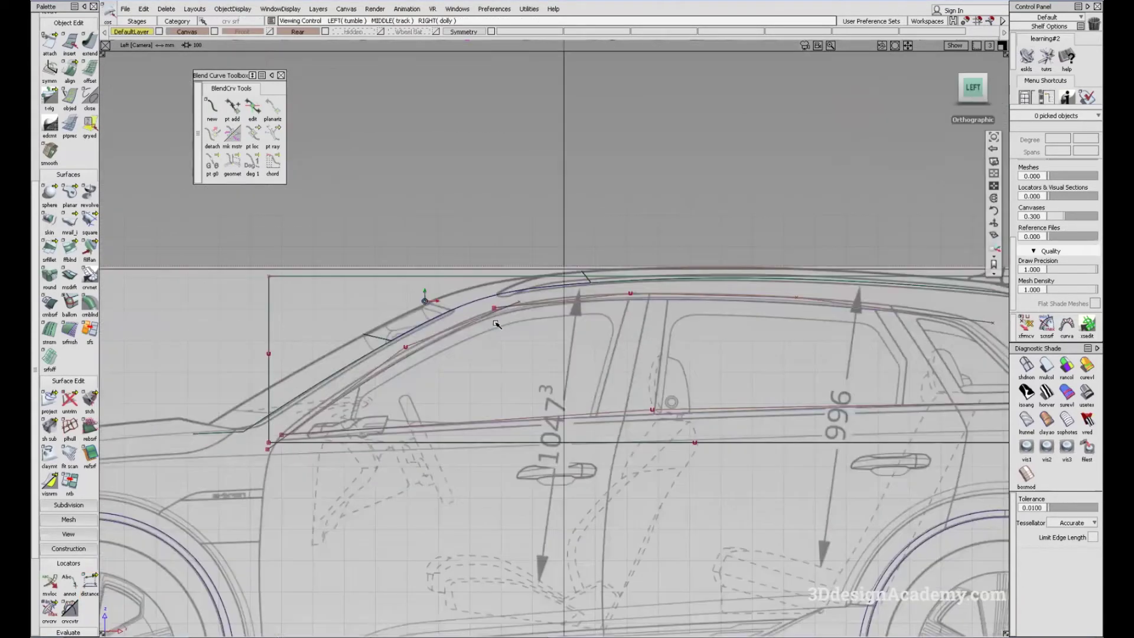
- Create a G2 chord fillet between the pillar and roof side curves with chordal length 600 and form factor 0.5
scroll(423, 297, up, 5)
alt+shift+middle_drag(421, 296, 397, 279)
ctrl+shift+drag(397, 280, 353, 360)
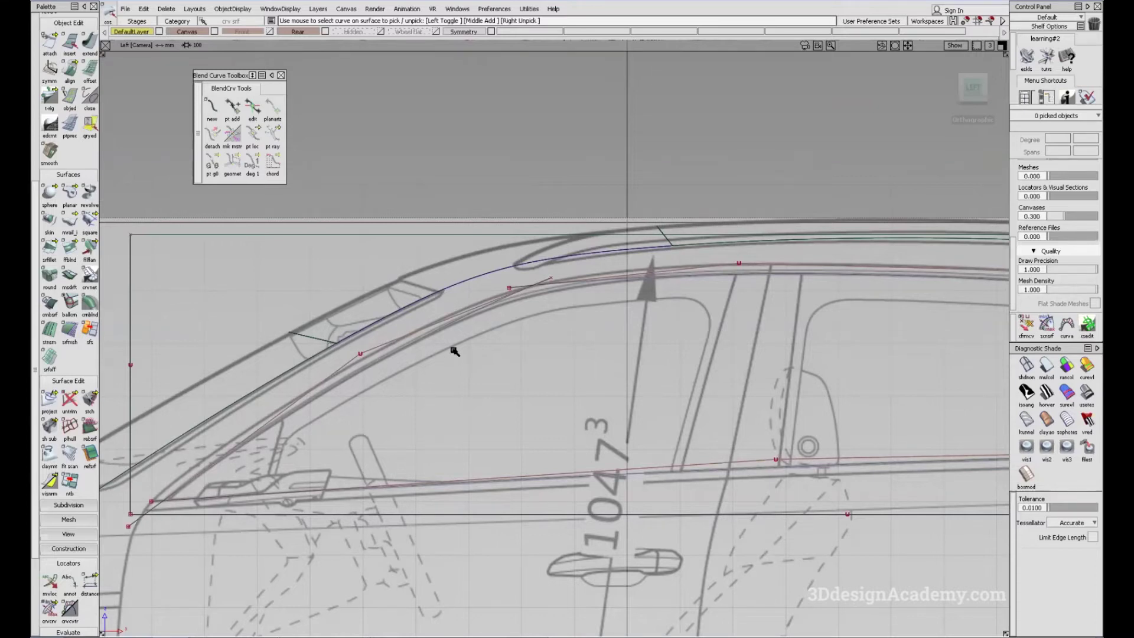
alt+shift+middle_drag(455, 352, 391, 315)
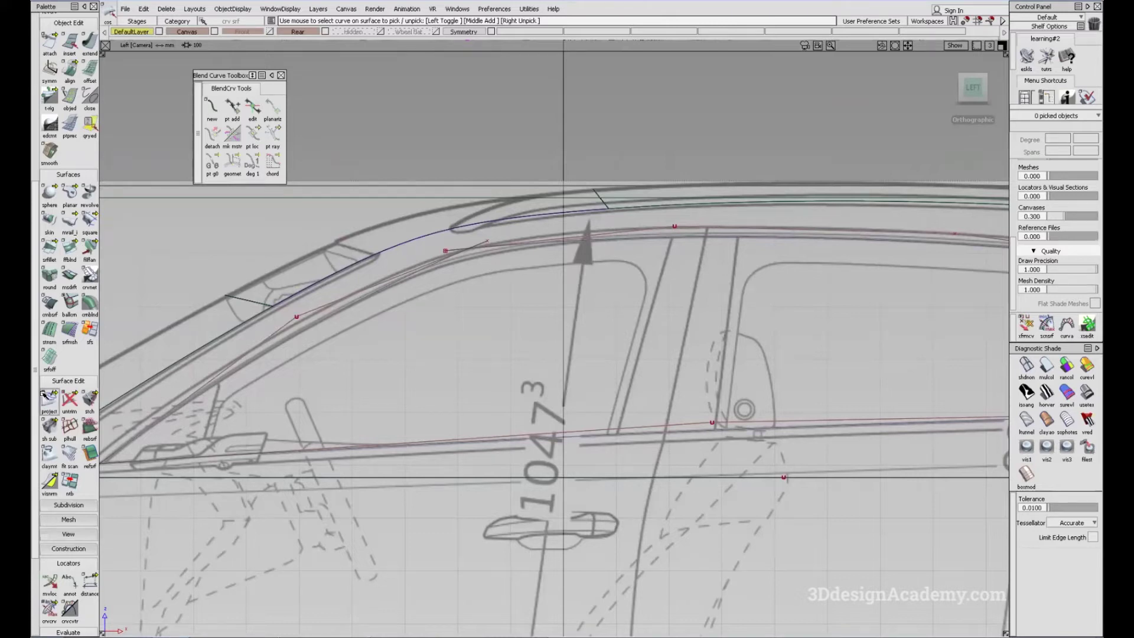
scroll(50, 142, up, 3)
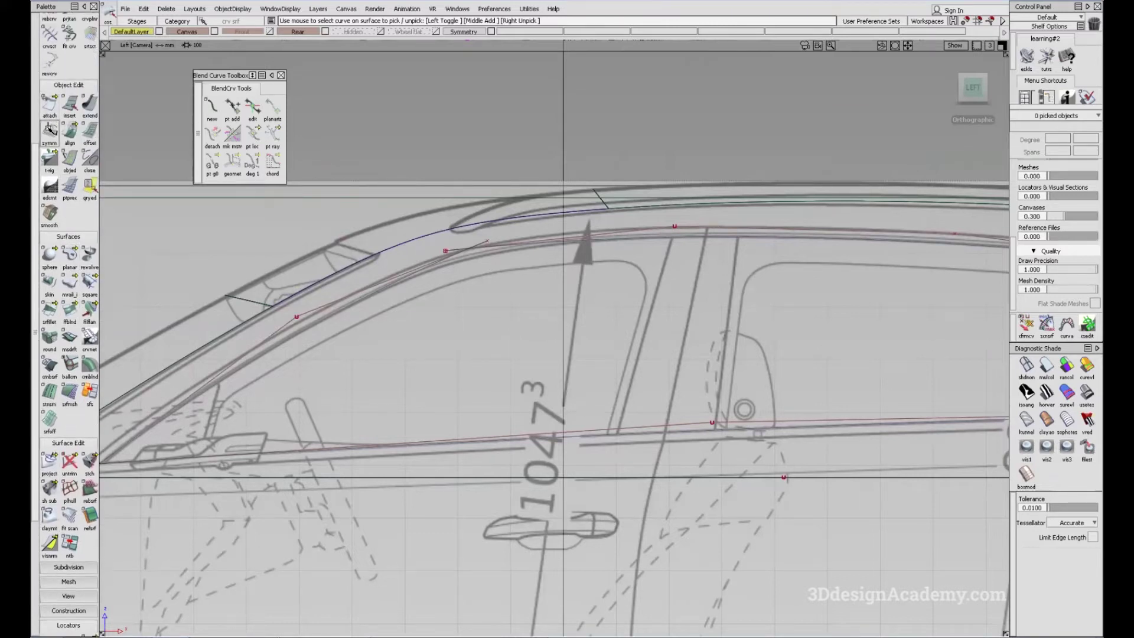
scroll(51, 127, up, 4)
double_click(49, 70)
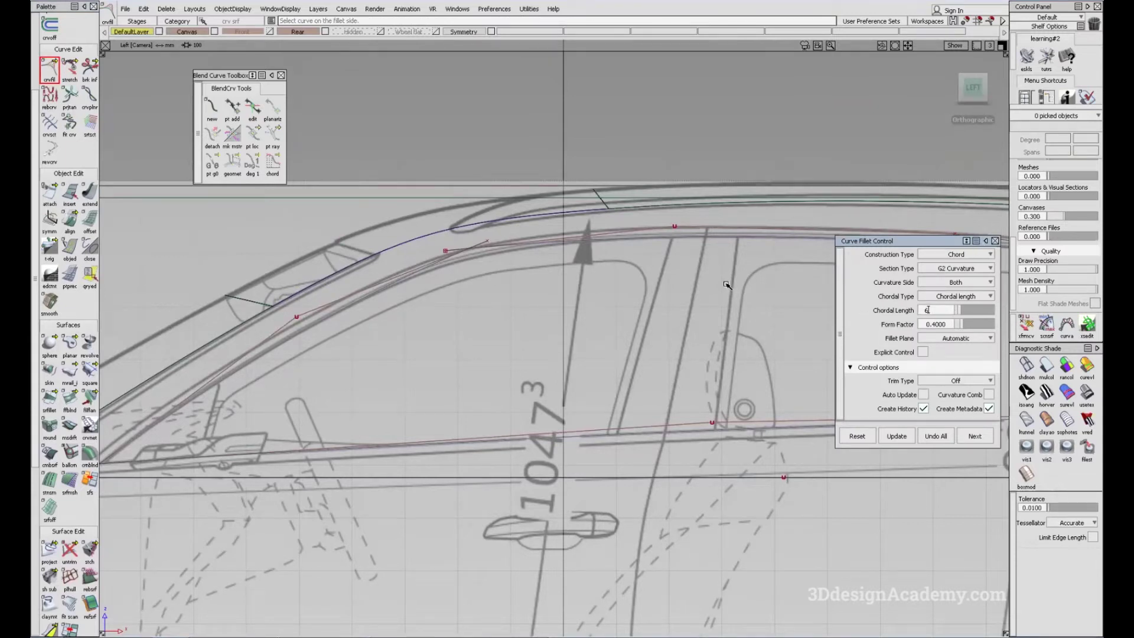
key(Tab)
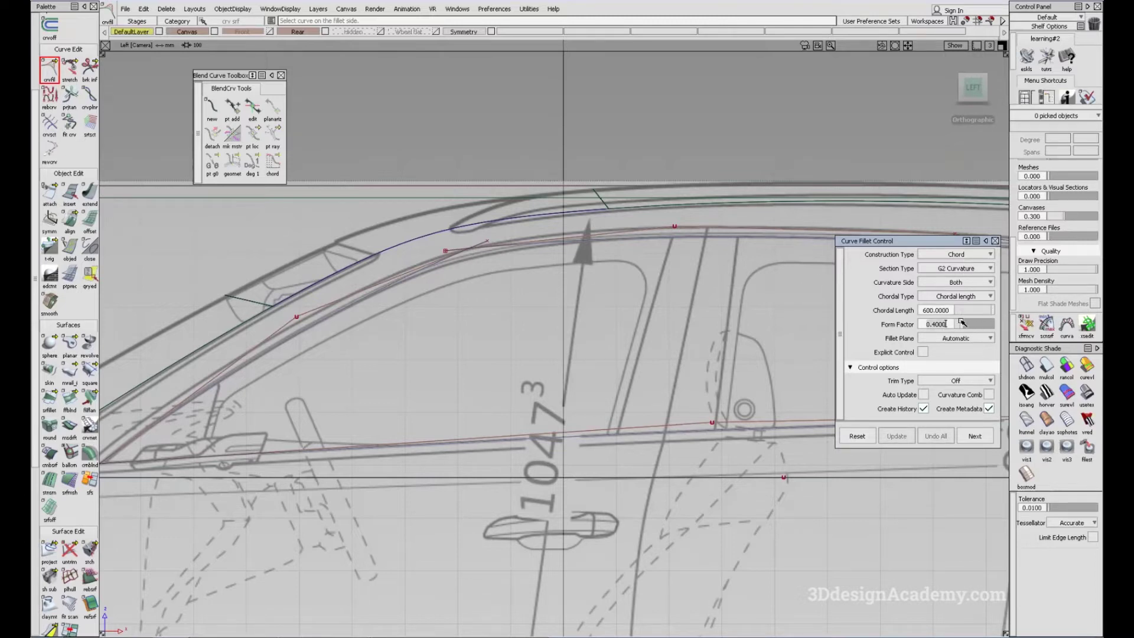
click(466, 249)
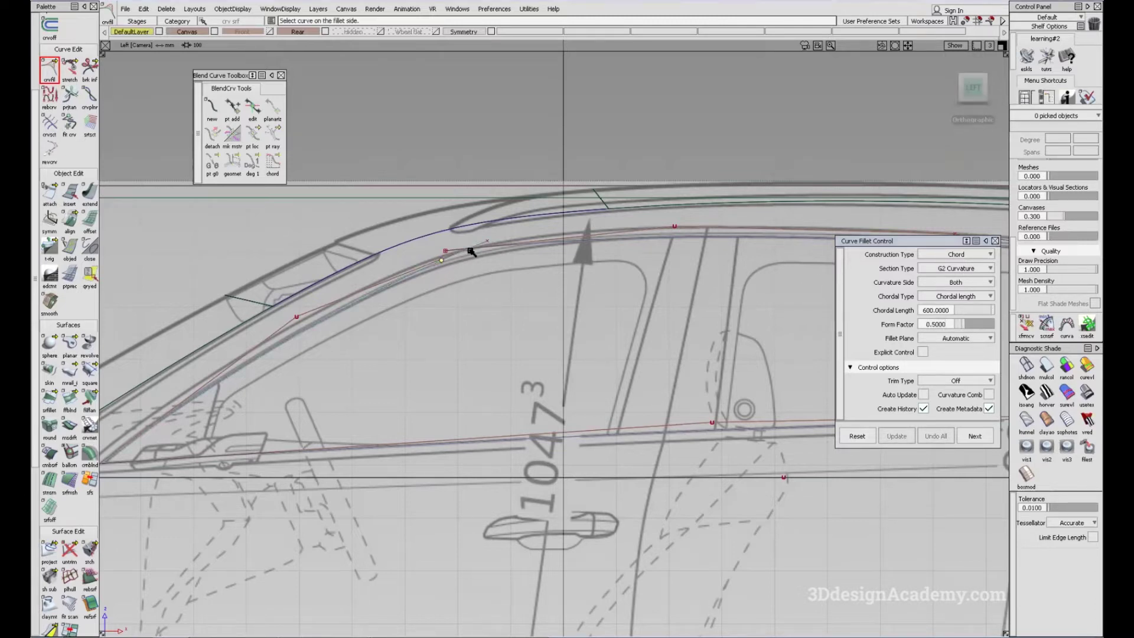
alt+shift+middle_drag(537, 301, 538, 297)
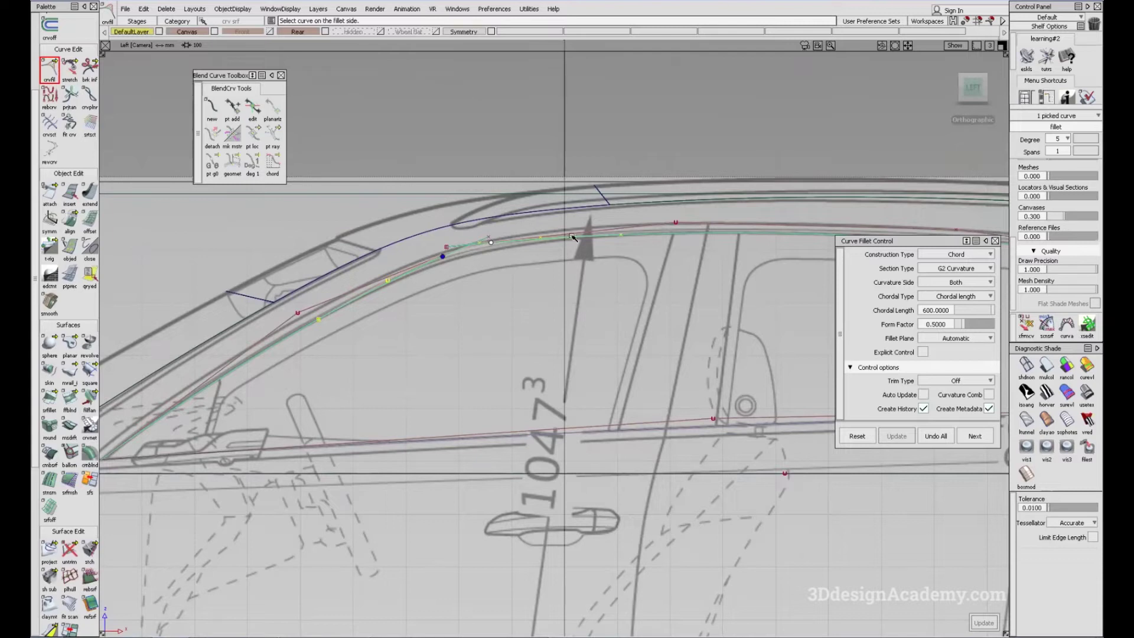
- Reopen the fillet curve between the pillar and roof side curves for editing
ctrl+shift+drag(250, 358, 232, 326)
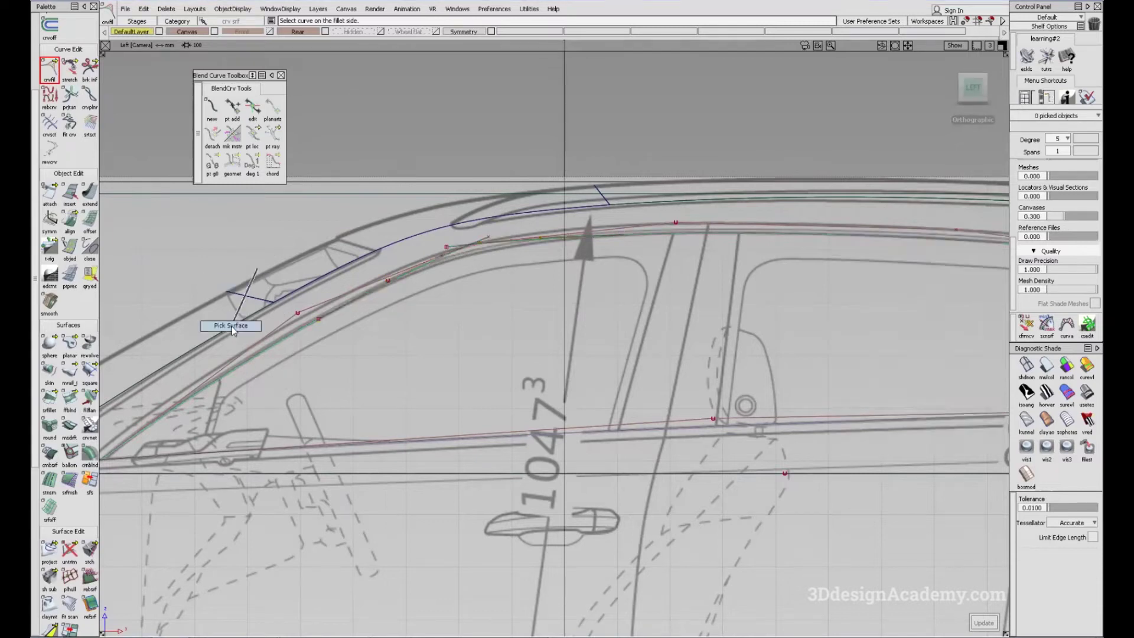
click(258, 317)
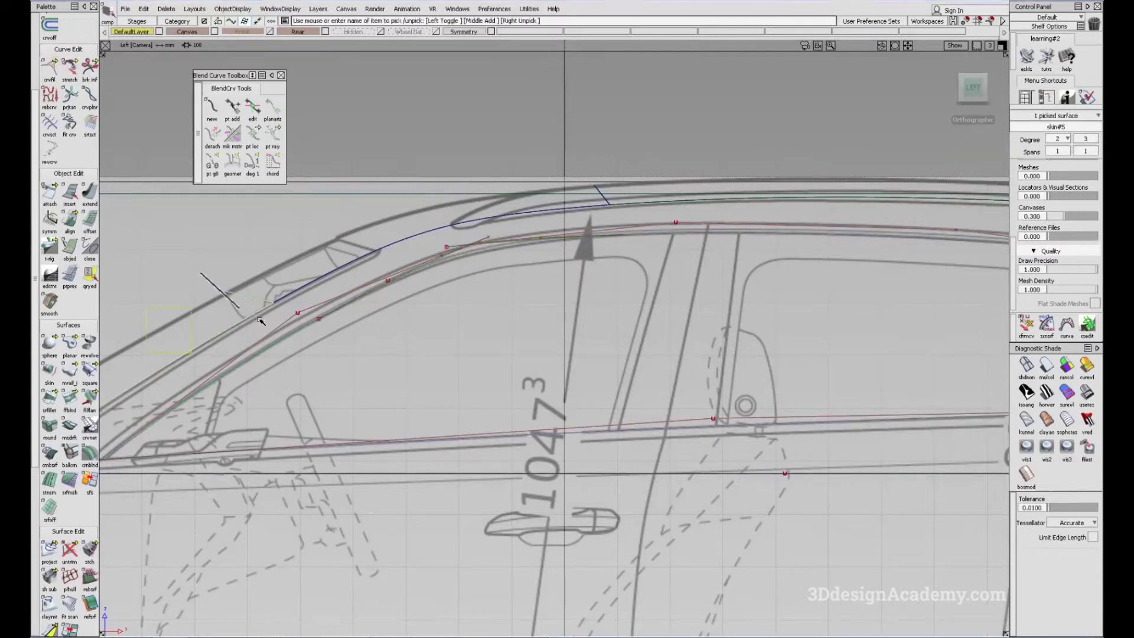
ctrl+shift+drag(440, 359, 443, 316)
alt+shift+middle_drag(564, 363, 529, 353)
click(438, 242)
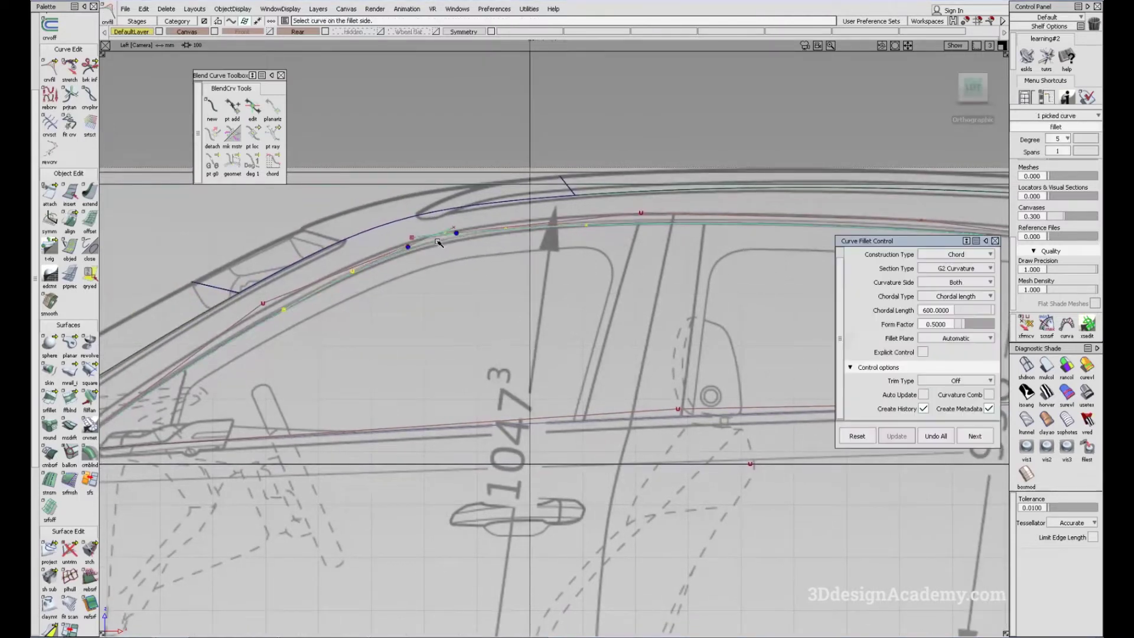
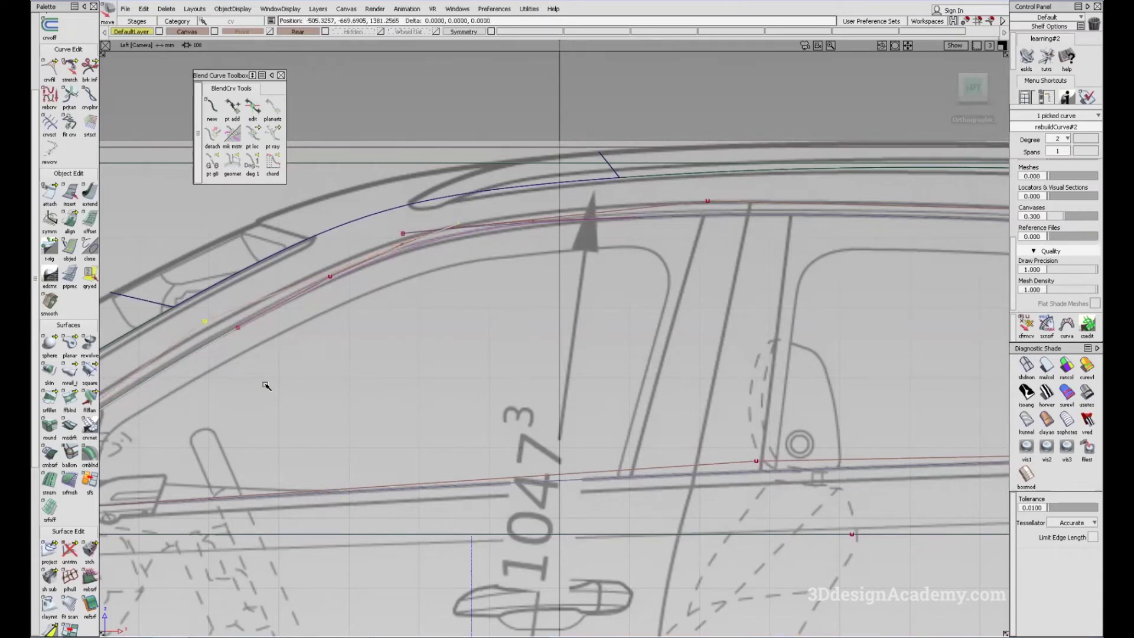
- Raise the roof side curve's second CV slightly to bring the fillet closer to the blueprint's window line
alt+shift+middle_drag(251, 386, 269, 383)
click(419, 232)
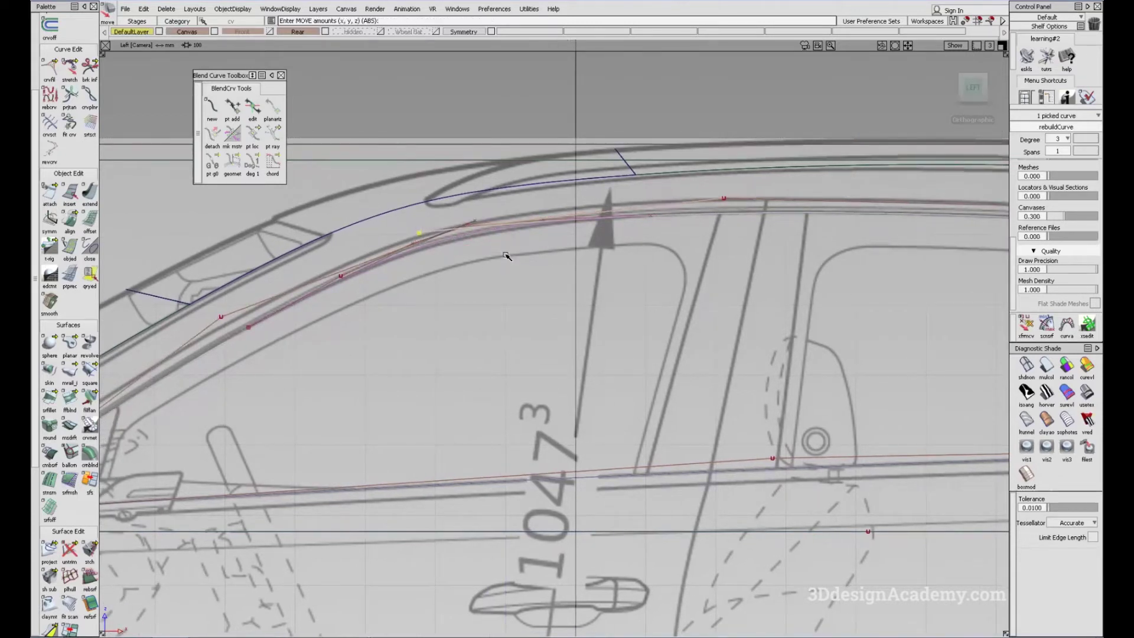
click(721, 198)
right_drag(668, 253, 668, 249)
- Lower the roof side curve's front CV slightly and fine-tune the pillar curve's middle CV
alt+shift+middle_drag(460, 258, 462, 257)
click(420, 232)
drag(444, 267, 453, 273)
right_drag(453, 273, 455, 274)
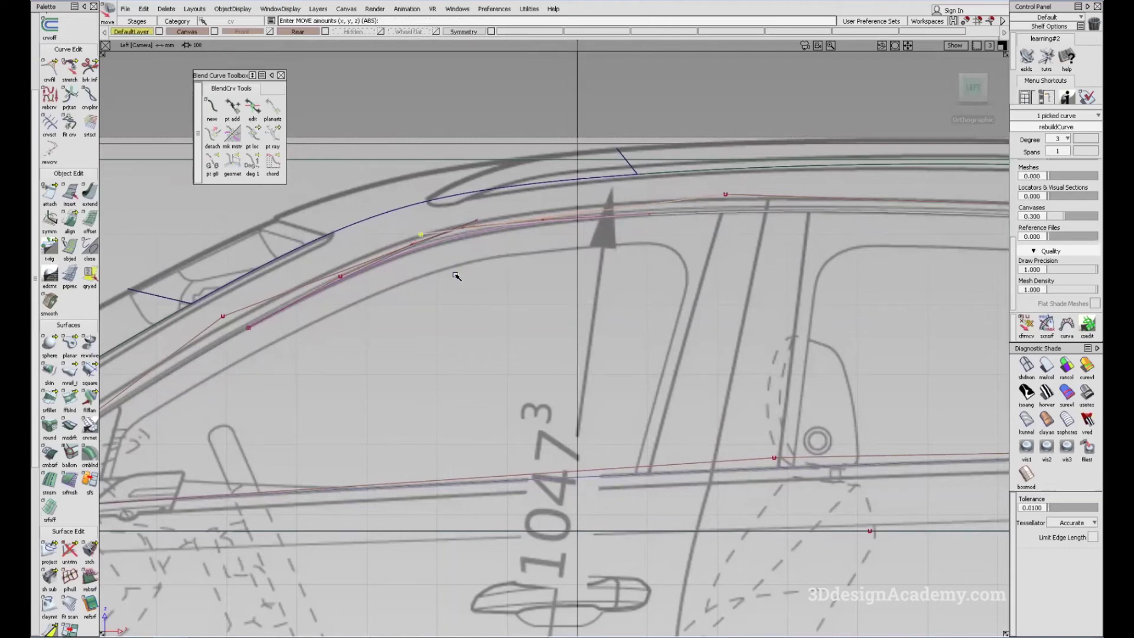
click(222, 316)
drag(303, 347, 303, 349)
- Lower the overlapping end CVs of both curves together, and shift the roof side curve's second CV vertically by about 0.8 mm
click(415, 237)
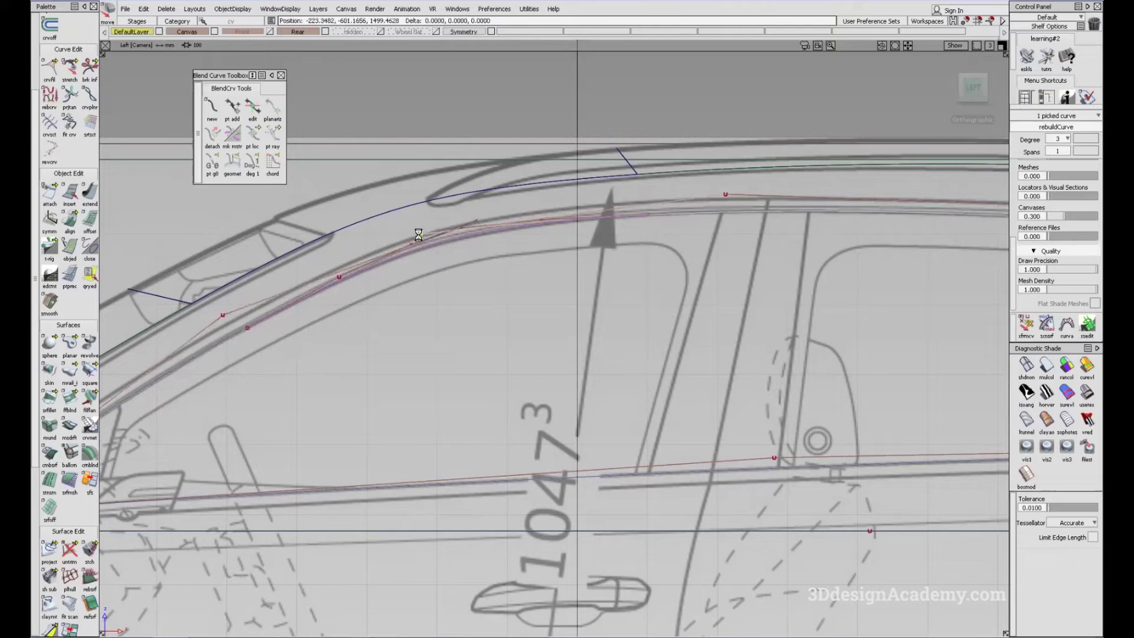
shift+click(477, 221)
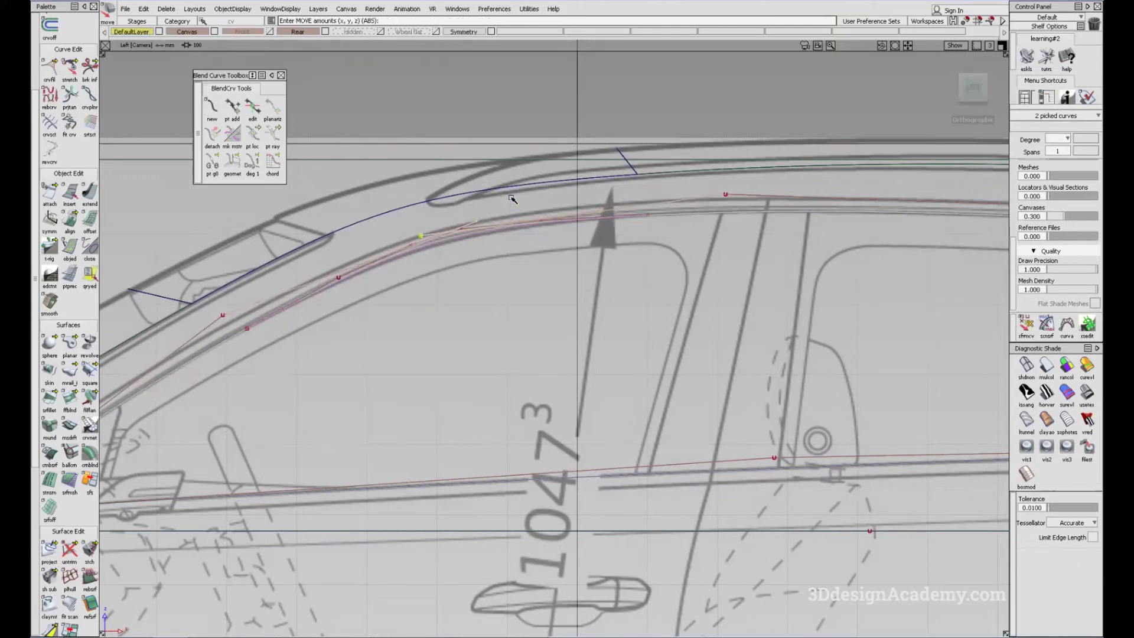
right_drag(512, 201, 512, 202)
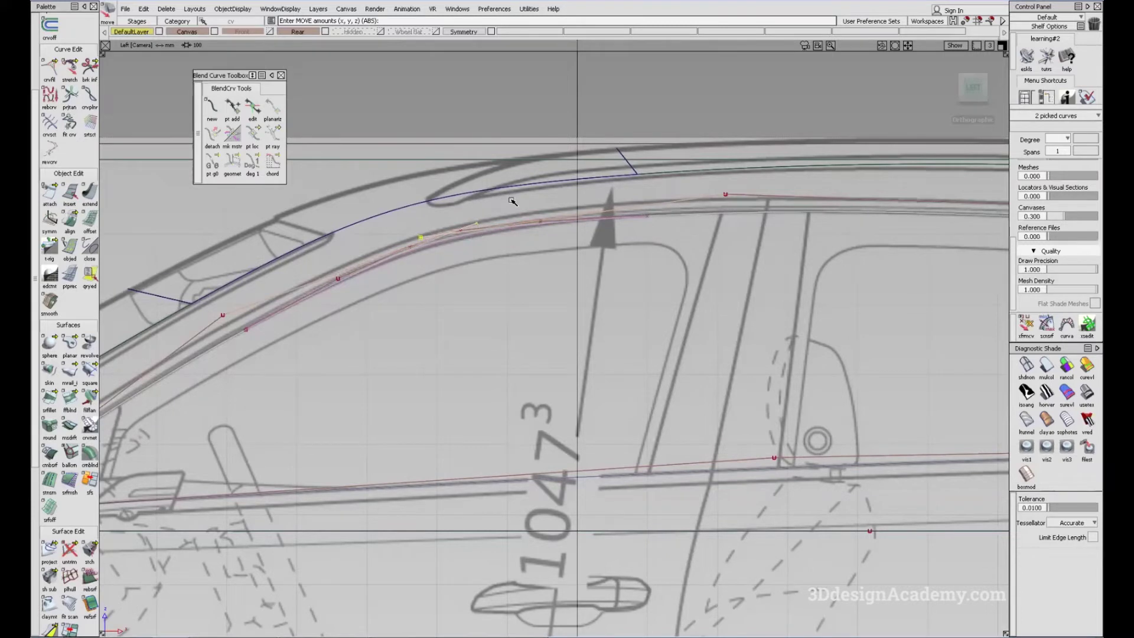
click(724, 193)
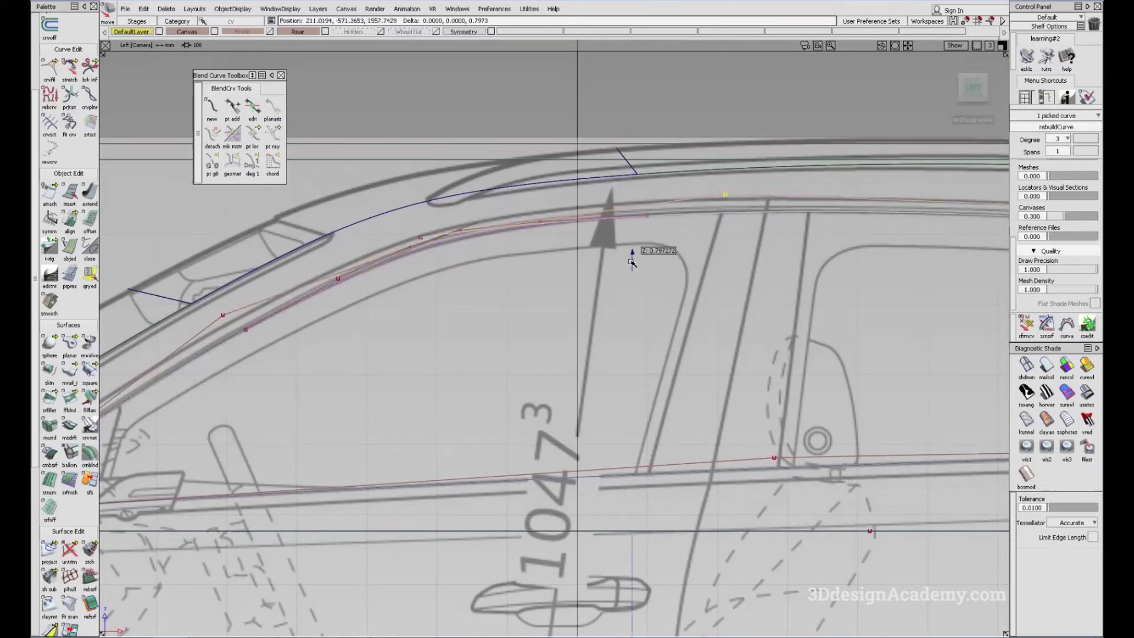
- Pick the fillet curve and check the upper window line against the blueprint from the pillar to the rear quarter window
alt+shift+middle_drag(578, 269, 575, 264)
ctrl+shift+drag(549, 352, 534, 279)
ctrl+shift+drag(391, 205, 431, 242)
click(439, 237)
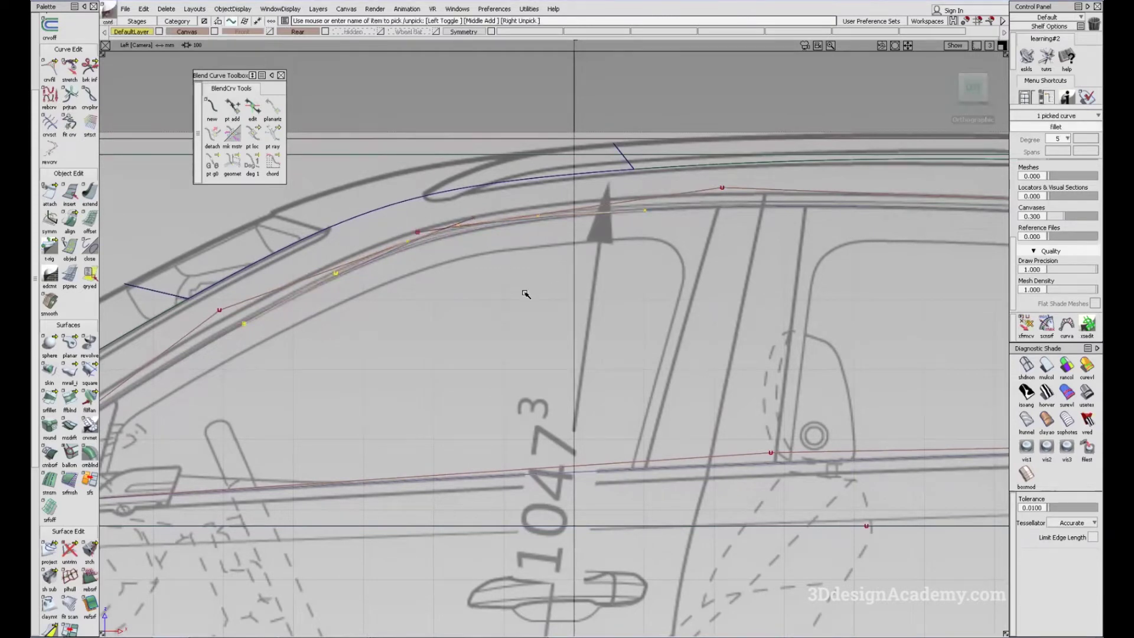
alt+shift+right_drag(558, 294, 520, 304)
alt+shift+middle_drag(519, 316, 504, 275)
alt+shift+right_drag(644, 326, 574, 329)
alt+shift+middle_drag(795, 301, 639, 318)
alt+shift+middle_drag(924, 287, 724, 306)
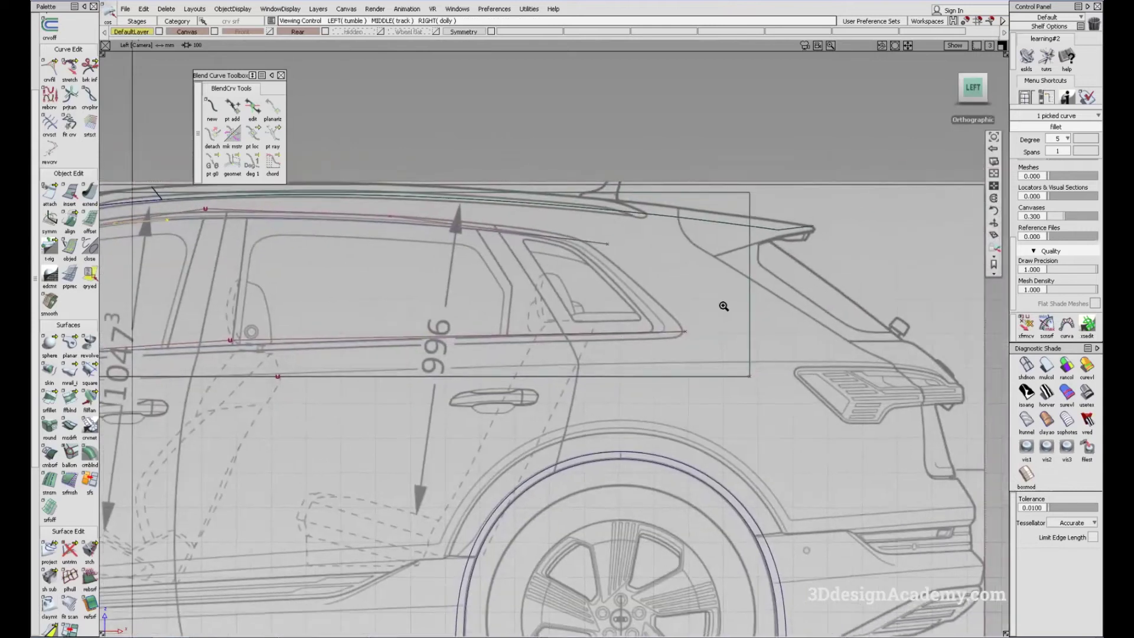
alt+shift+right_drag(724, 306, 785, 301)
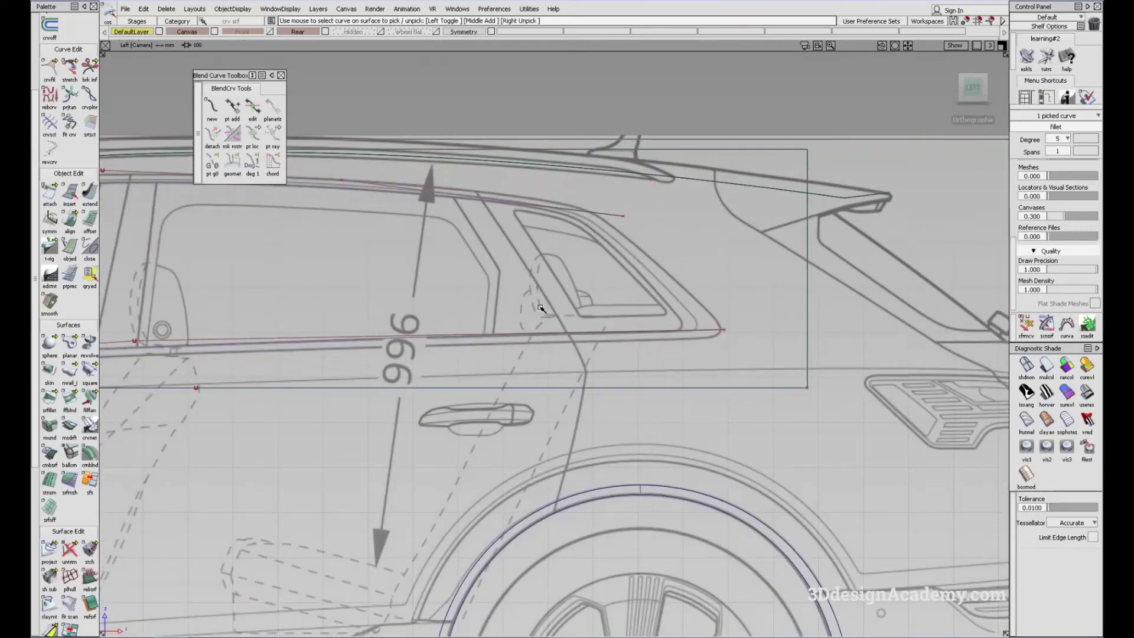
- Draw a degree 2 curve along the rear quarter window's slanted edge, from the roof line to below the beltline, and shift its middle CV
click(370, 255)
scroll(74, 82, up, 5)
click(69, 96)
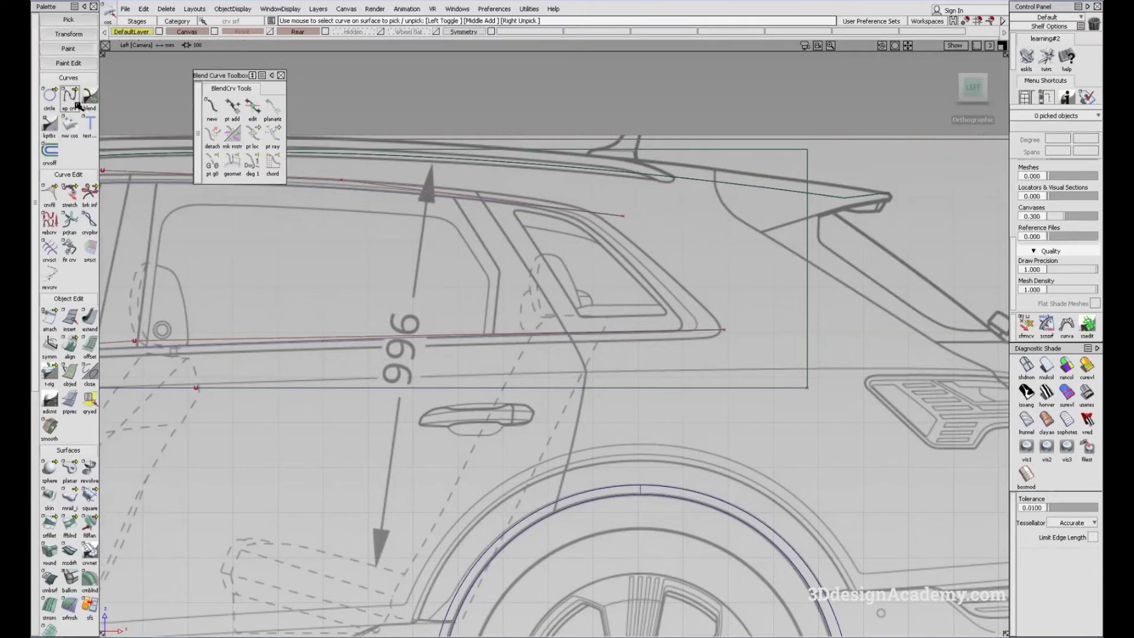
click(560, 198)
click(705, 352)
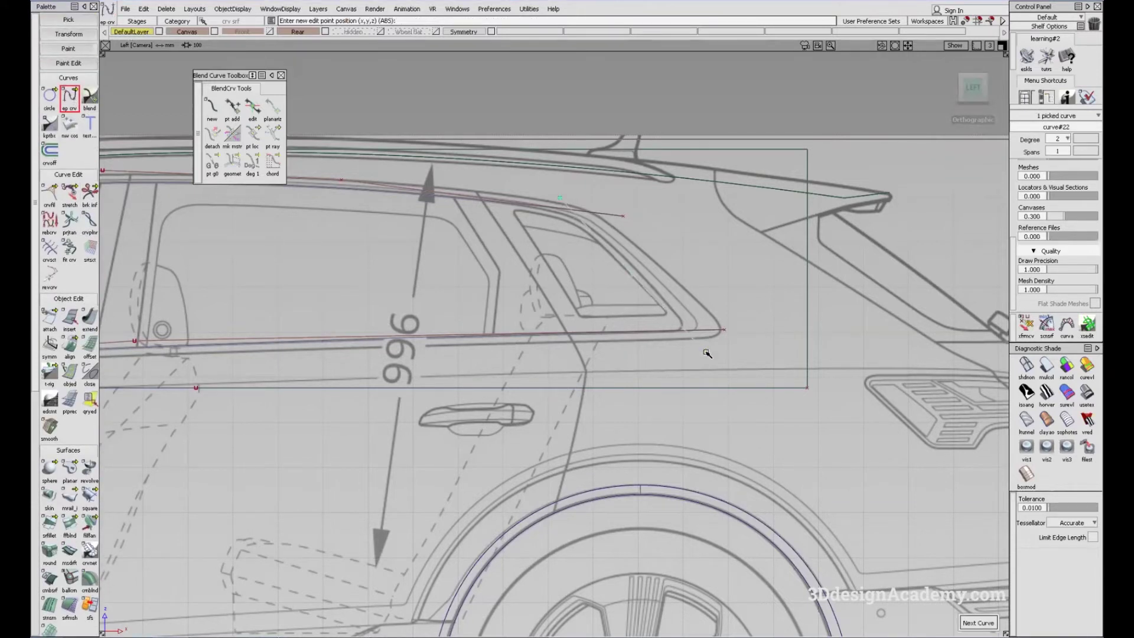
ctrl+shift+drag(651, 335, 632, 255)
drag(602, 261, 678, 296)
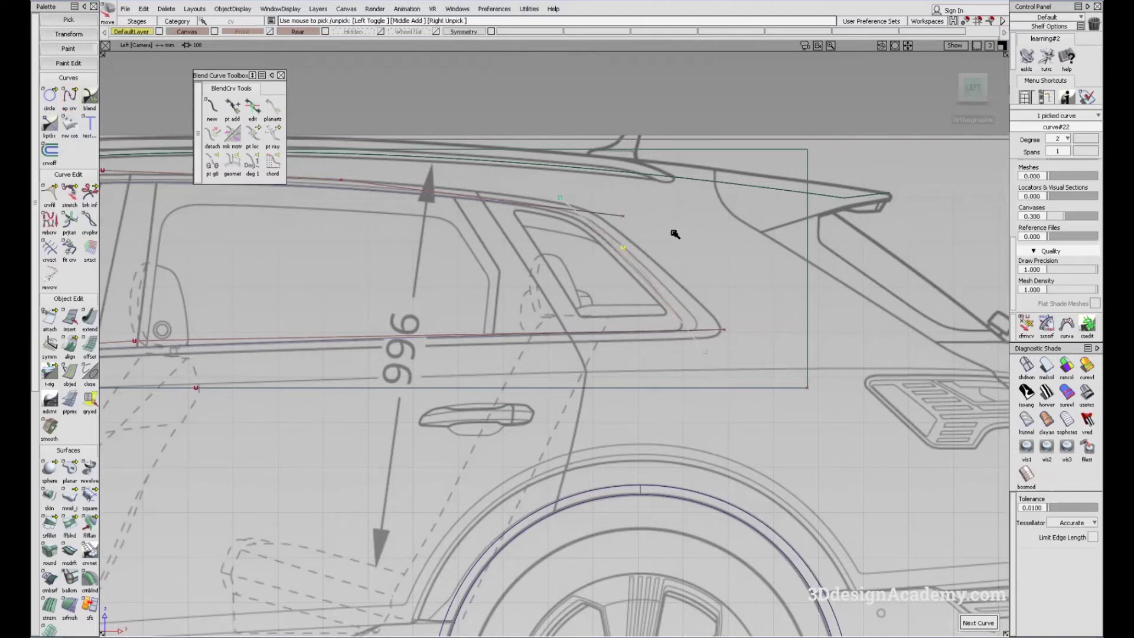
- Adjust the rear quarter window curve's middle CV in the left view to follow the slanted window edge on the blueprint
alt+shift+drag(557, 218, 651, 250)
key(F6)
alt+shift+middle_drag(952, 202, 501, 253)
alt+shift+right_drag(501, 253, 721, 216)
alt+shift+middle_drag(721, 216, 543, 254)
click(572, 228)
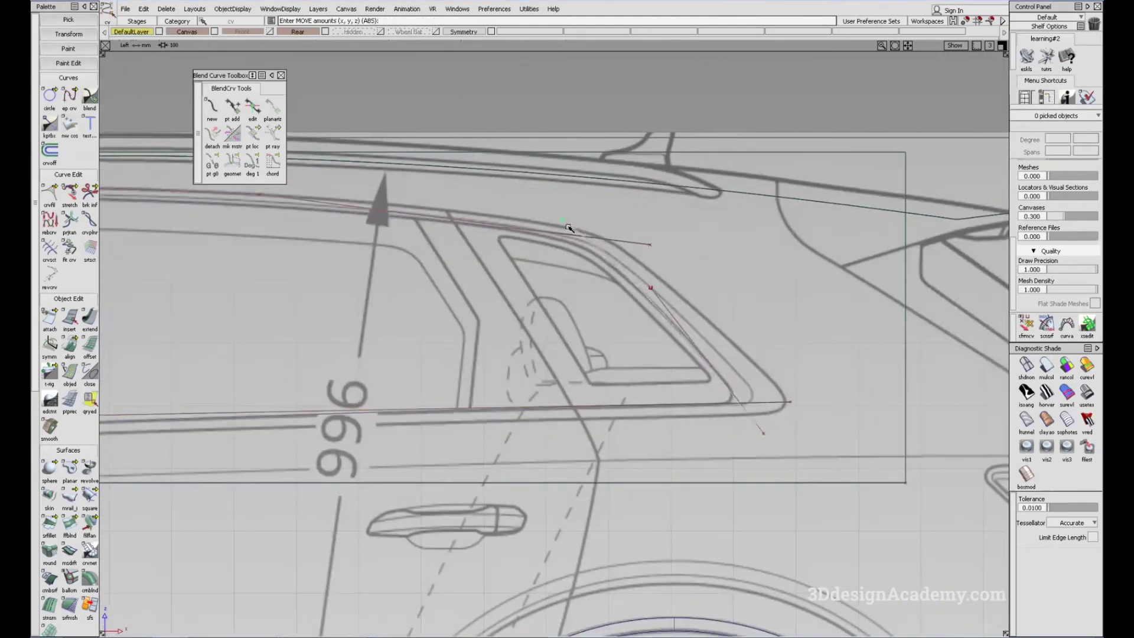
ctrl+shift+middle_drag(615, 239, 608, 201)
ctrl+shift+drag(624, 296, 614, 254)
drag(676, 297, 680, 299)
ctrl+shift+middle_drag(694, 288, 707, 300)
ctrl+shift+middle_drag(697, 257, 652, 262)
- Shift the quarter window curve's upper end CV above the roof side curve and fine-tune its alignment with the blueprint
key(r)
ctrl+shift+drag(554, 223, 555, 188)
click(541, 185)
ctrl+shift+right_drag(601, 200, 590, 171)
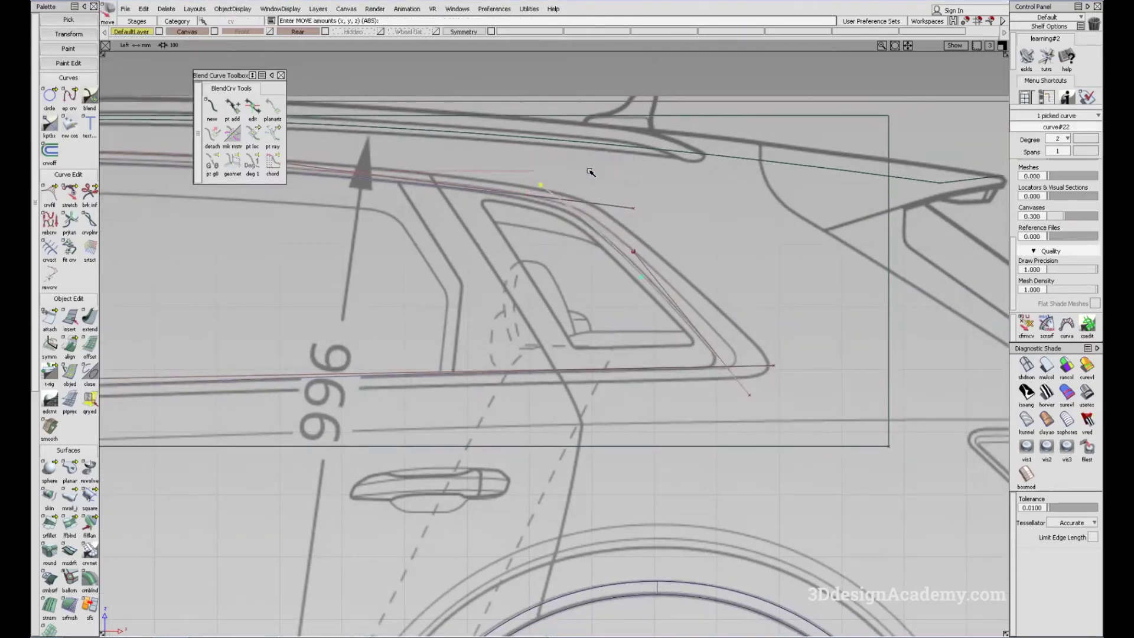
drag(635, 252, 634, 252)
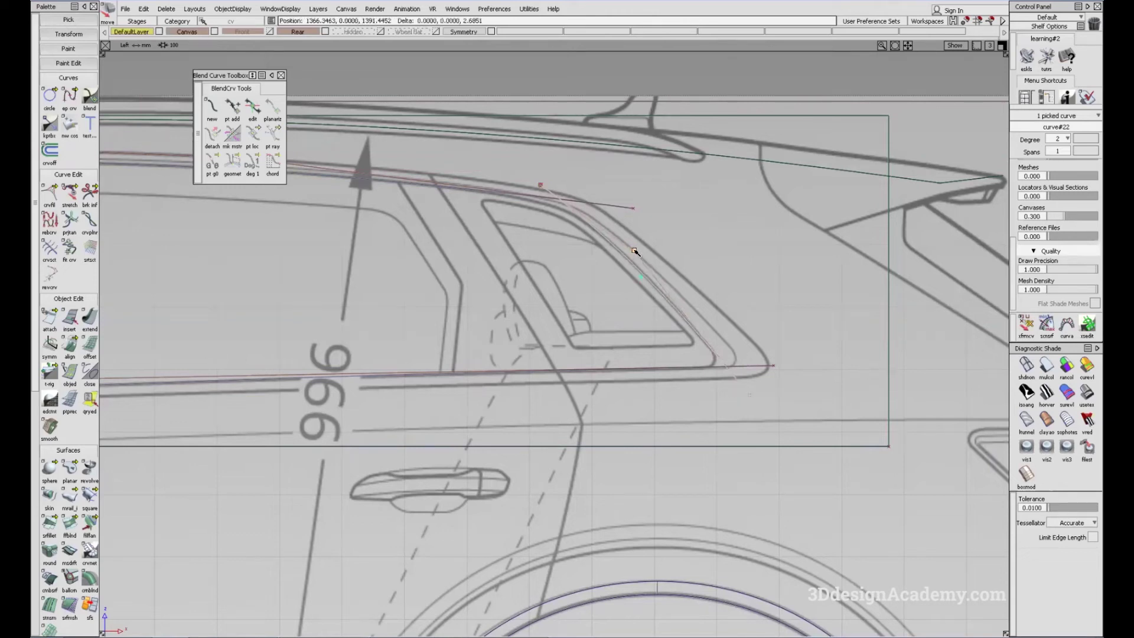
middle_drag(539, 186, 555, 179)
- Examine the front of the window outline against the blueprint and view the side surface with multi-color shading, ending with shading off
alt+shift+right_drag(543, 254, 443, 316)
alt+shift+middle_drag(443, 316, 534, 291)
ctrl+shift+drag(533, 291, 562, 381)
alt+shift+middle_drag(472, 341, 525, 311)
click(375, 236)
alt+shift+right_drag(378, 238, 531, 240)
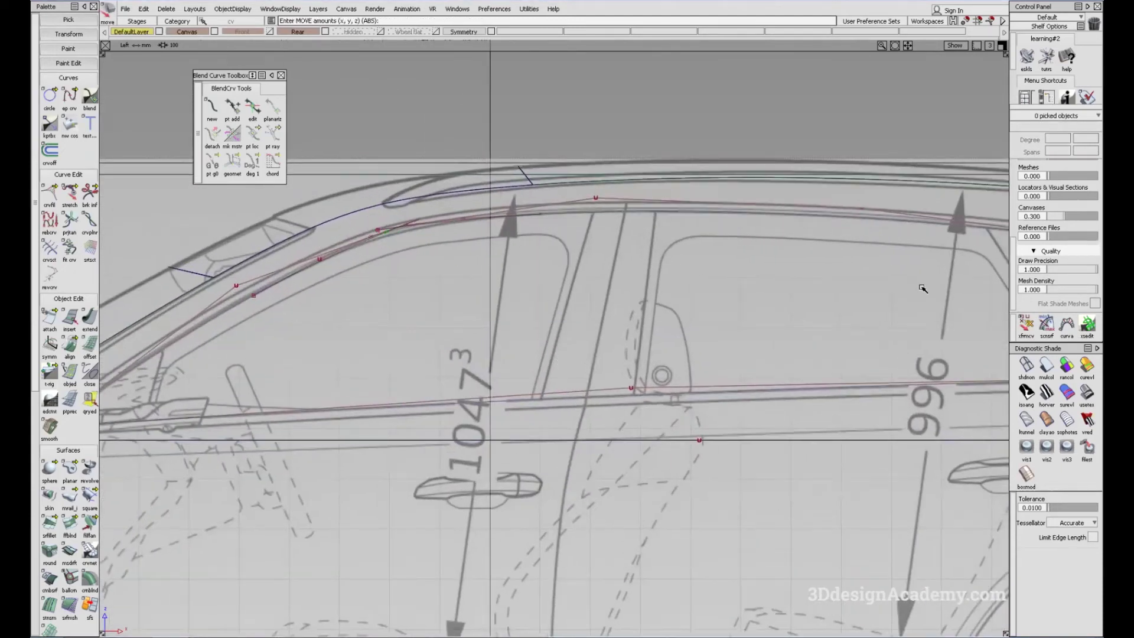
click(1048, 366)
alt+shift+middle_drag(503, 286, 643, 287)
ctrl+shift+drag(644, 287, 571, 278)
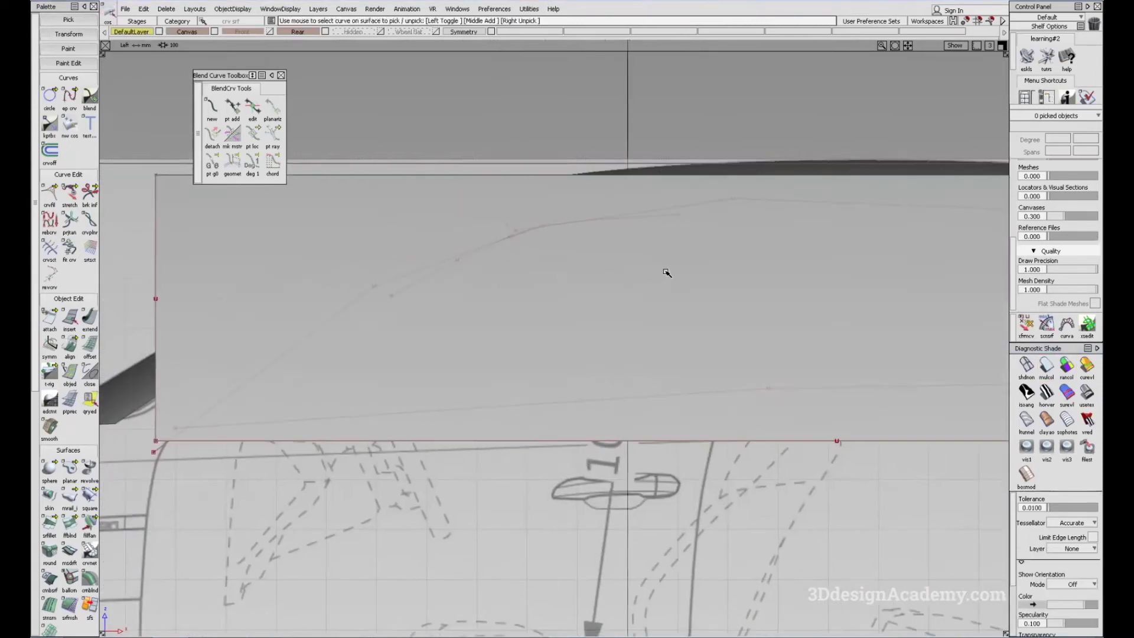
alt+shift+middle_drag(665, 271, 633, 265)
ctrl+shift+drag(627, 252, 675, 382)
click(1026, 366)
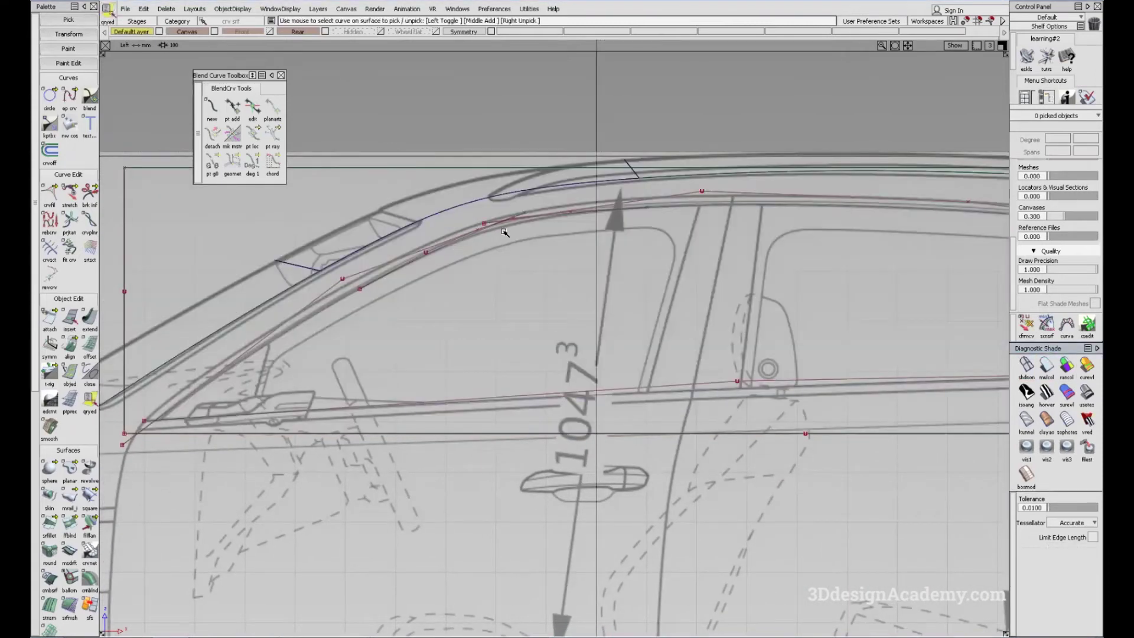
- Edit the fillet between the pillar and roof side curves, setting its Trim Type to Automatic
click(506, 229)
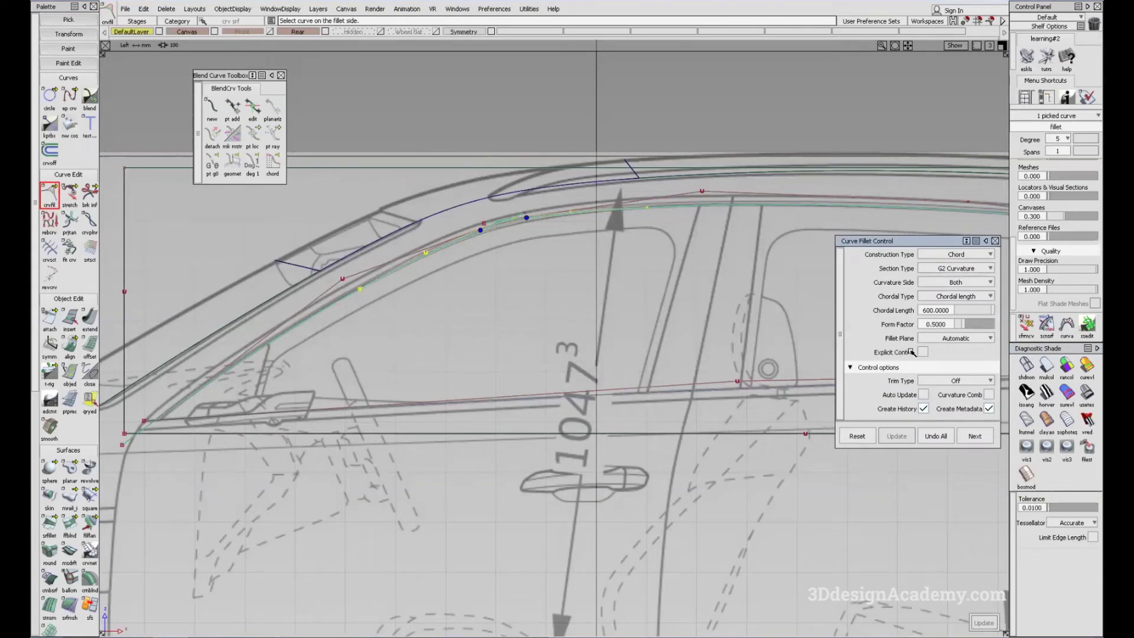
click(952, 381)
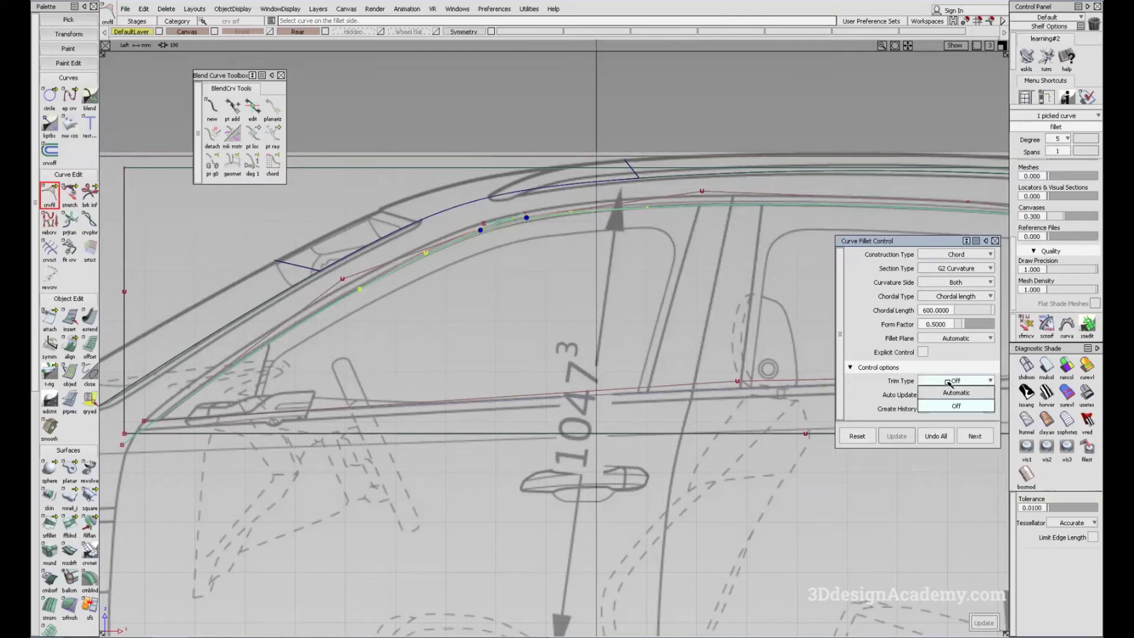
click(955, 394)
ctrl+shift+drag(546, 351, 520, 284)
alt+shift+middle_drag(512, 295, 474, 297)
ctrl+shift+drag(512, 359, 520, 292)
- Inspect the window curves and side surface in perspective and in the left view with multi-color shading, ending with shading off
key(F8)
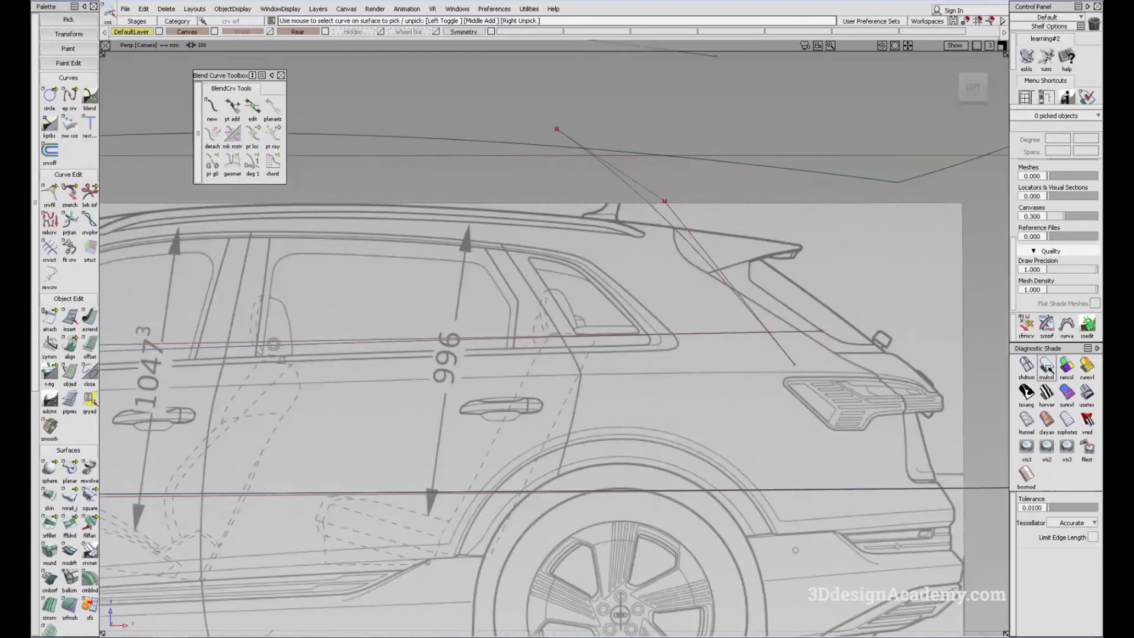
click(1047, 366)
alt+shift+right_drag(384, 349, 378, 326)
mouse_move(378, 326)
alt+shift+mouse_down()
mouse_move(416, 321)
mouse_move(424, 335)
mouse_move(397, 309)
mouse_move(493, 256)
mouse_move(657, 376)
alt+shift+mouse_up()
key(F6)
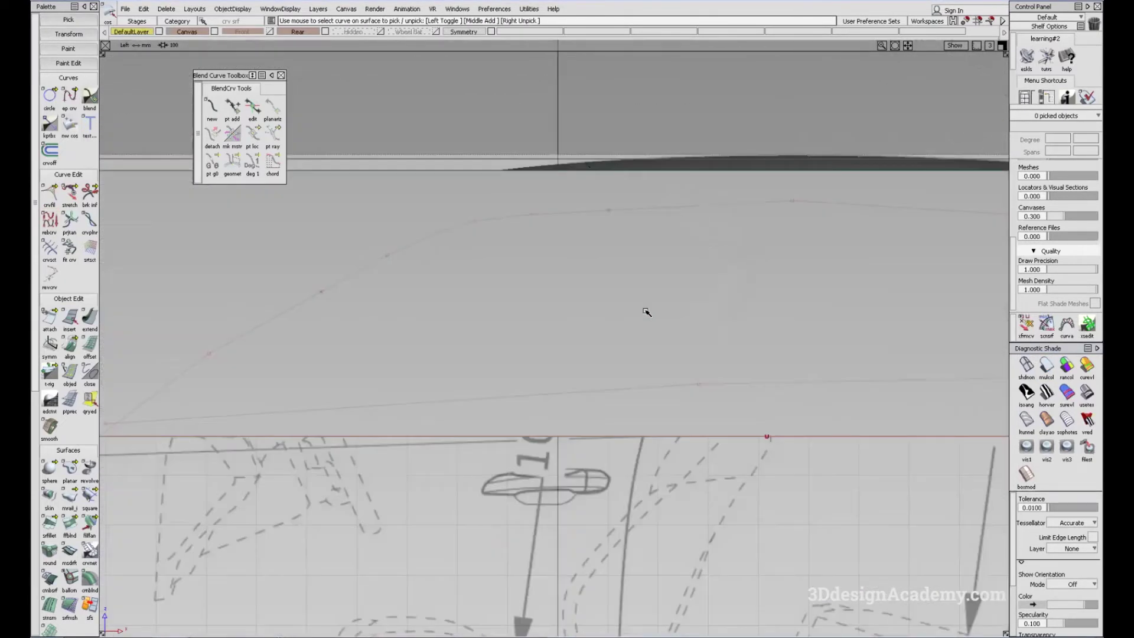
click(1026, 365)
alt+shift+right_drag(981, 382, 861, 406)
alt+shift+middle_drag(861, 406, 552, 472)
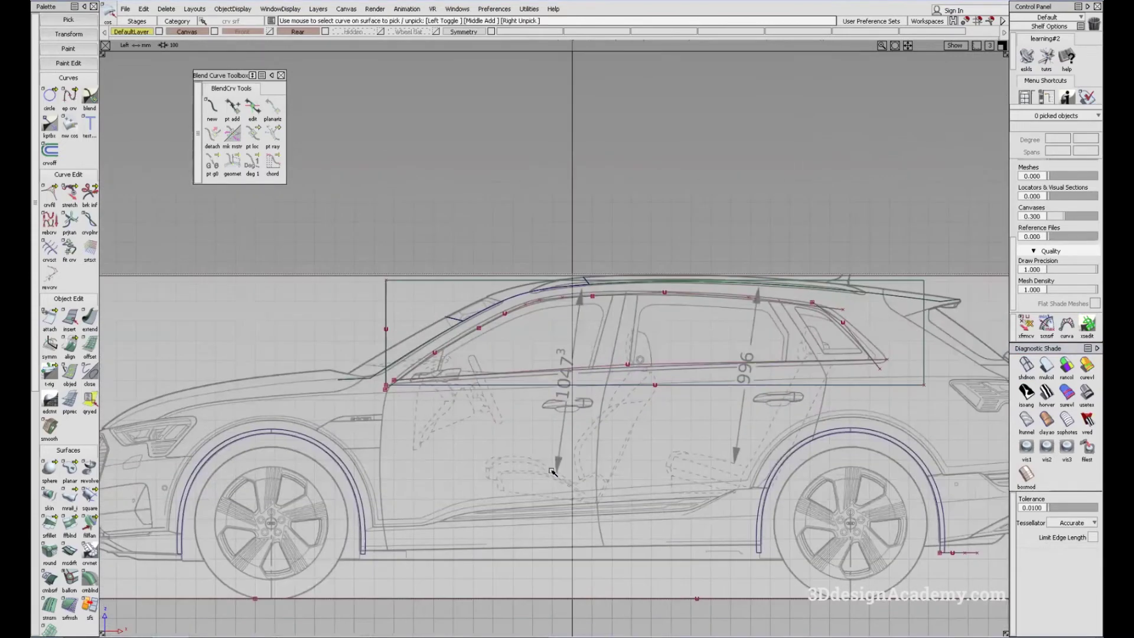
- Project the side window outline curves onto the side surface as curves on surface along the left view direction
scroll(54, 526, down, 4)
click(50, 567)
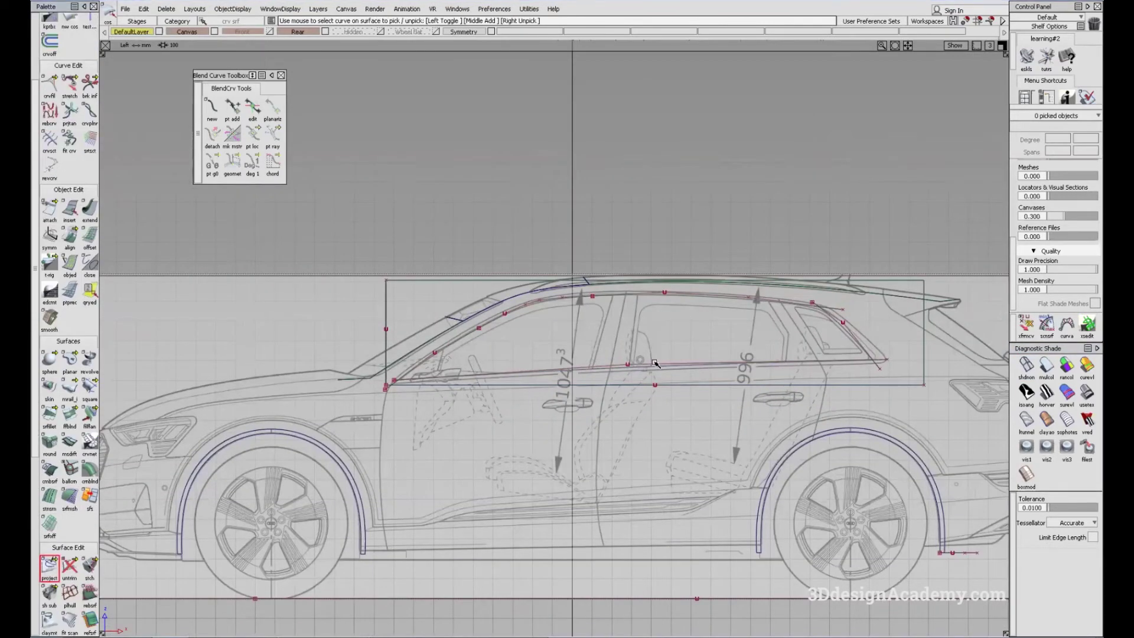
click(407, 294)
drag(404, 281, 818, 400)
alt+shift+middle_drag(745, 363, 569, 379)
key(space)
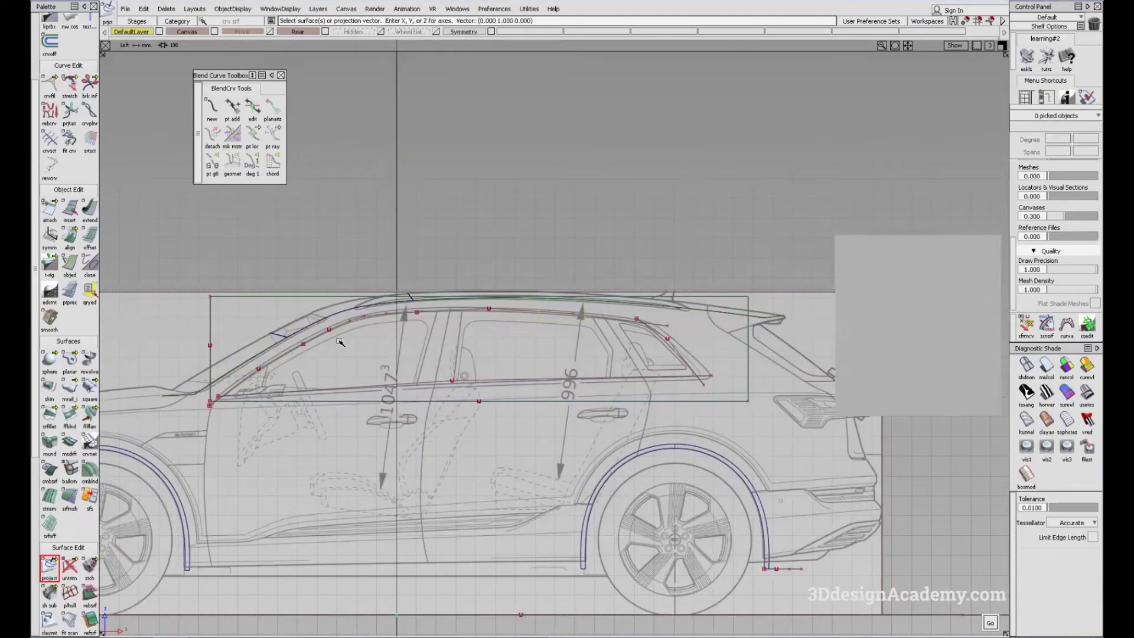
click(211, 351)
click(449, 308)
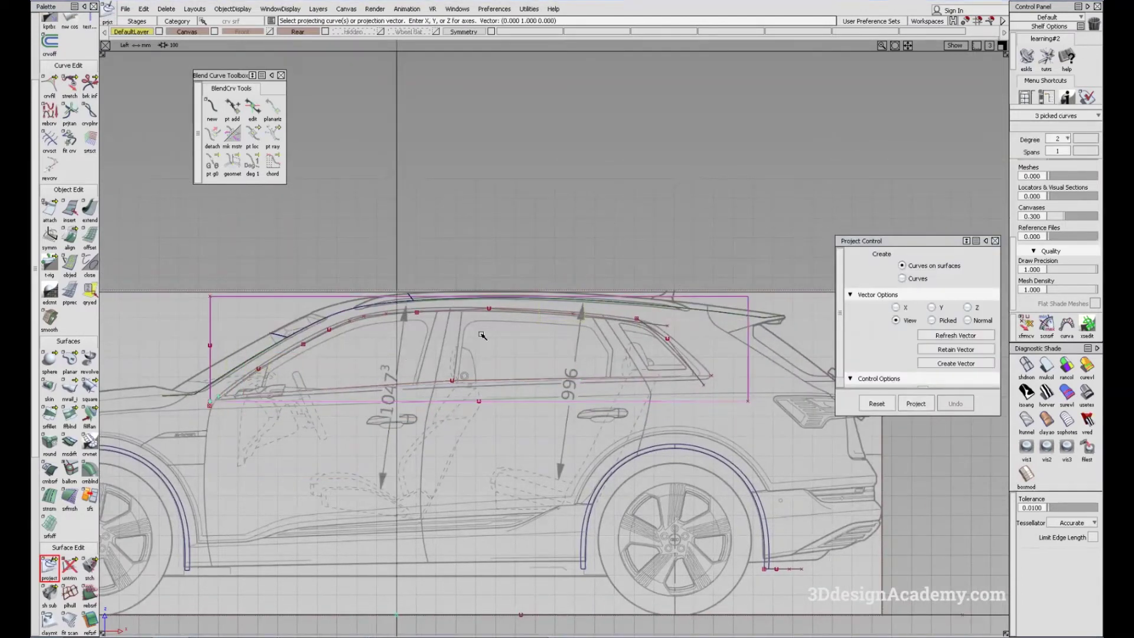
click(308, 347)
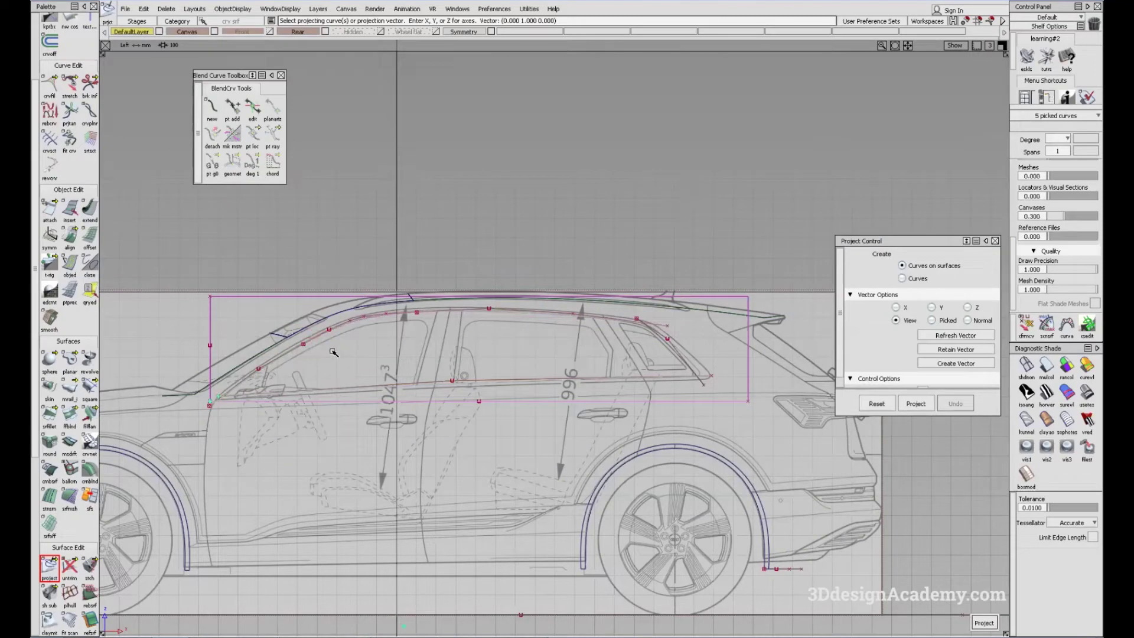
key(space)
- Examine the projected window outline in perspective and compare it with the top view blueprint from the front pillar to the rear door
ctrl+shift+drag(652, 405, 630, 355)
key(F8)
alt+shift+drag(677, 425, 431, 306)
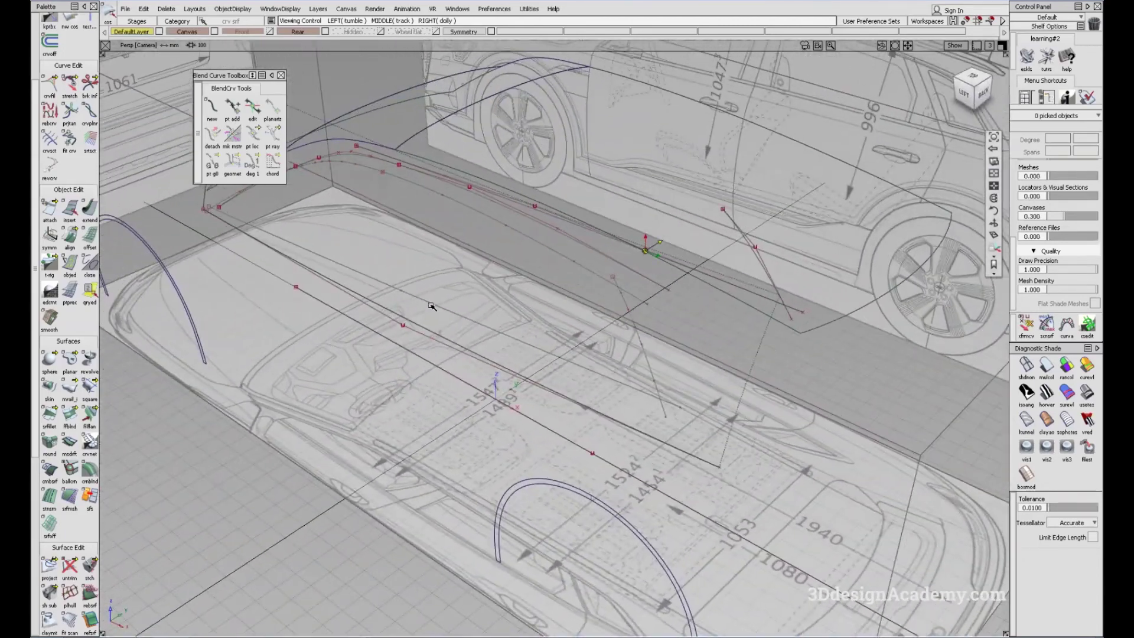
alt+shift+middle_drag(431, 306, 507, 340)
ctrl+shift+drag(286, 197, 440, 185)
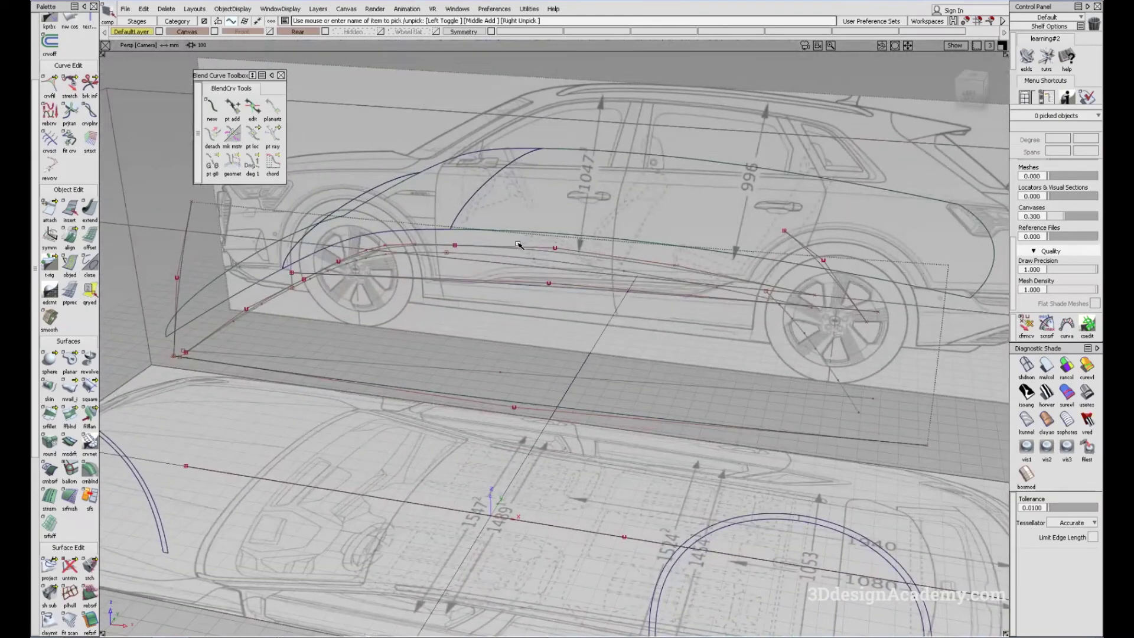
key(F6)
key(F1)
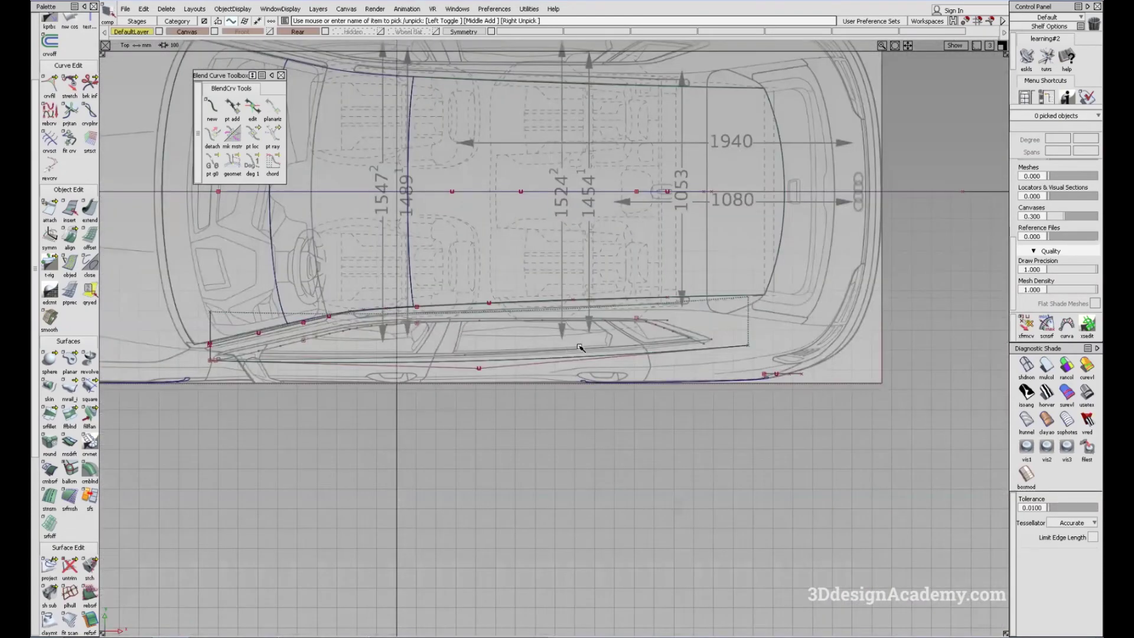
alt+shift+right_drag(649, 326, 425, 347)
alt+shift+middle_drag(201, 348, 436, 330)
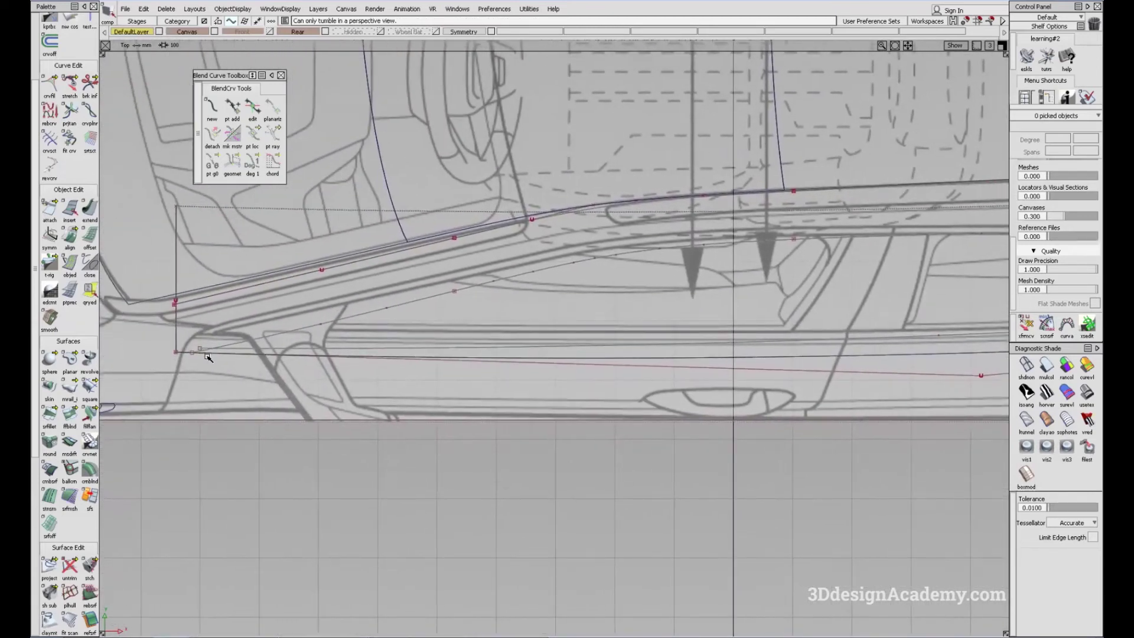
mouse_move(306, 334)
alt+shift+middle_down()
mouse_move(272, 361)
mouse_move(124, 369)
alt+shift+middle_up()
alt+shift+middle_drag(815, 367, 502, 372)
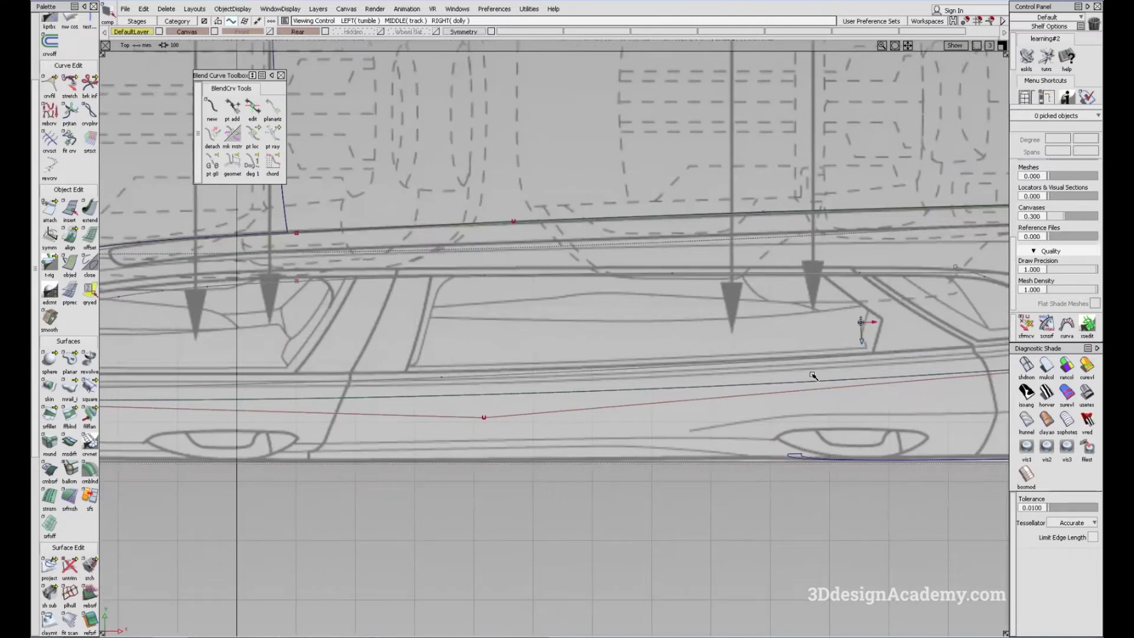
alt+shift+middle_drag(821, 375, 568, 391)
alt+shift+middle_drag(305, 367, 1072, 335)
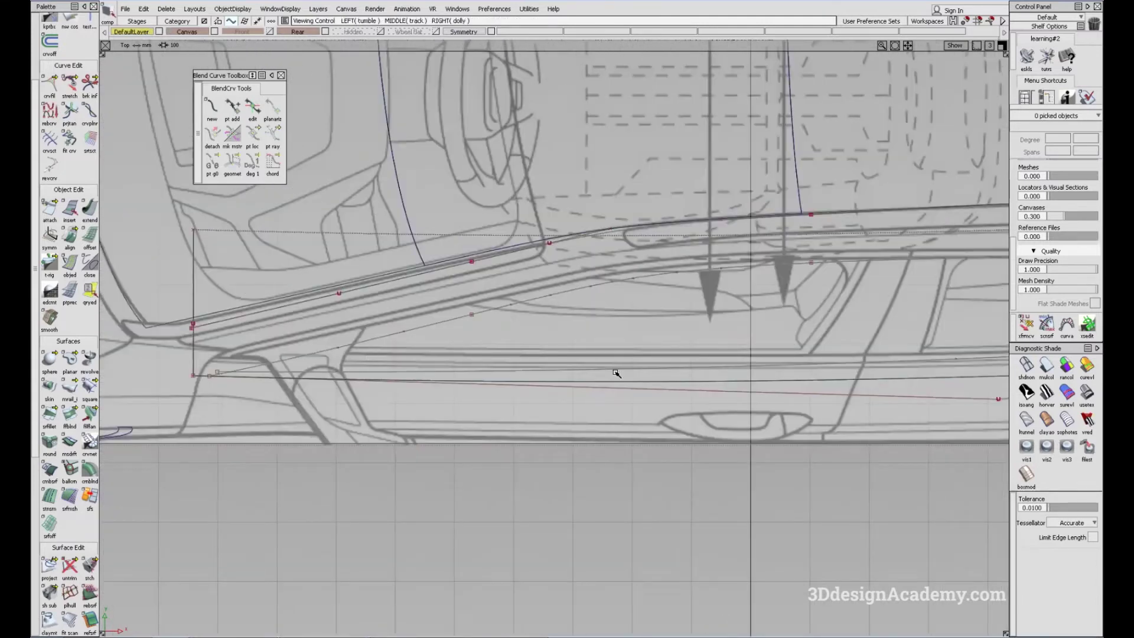
alt+shift+middle_drag(616, 373, 316, 389)
alt+shift+right_drag(697, 404, 344, 429)
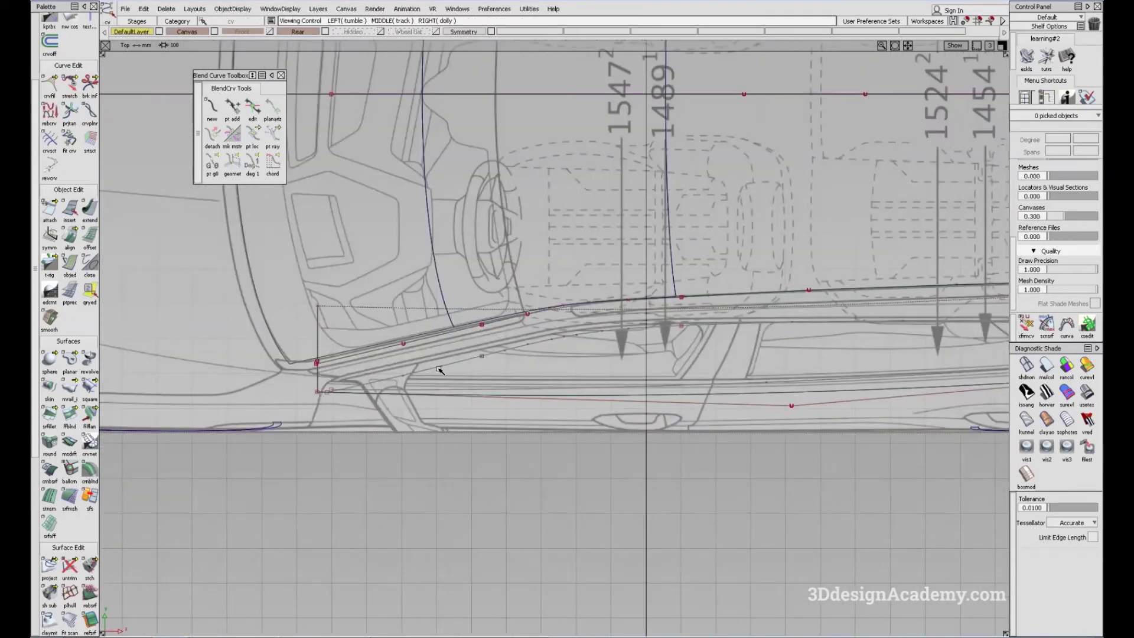
- Pick the pillar and roof side curves and move them inboard, away from the projected window outline
key(F8)
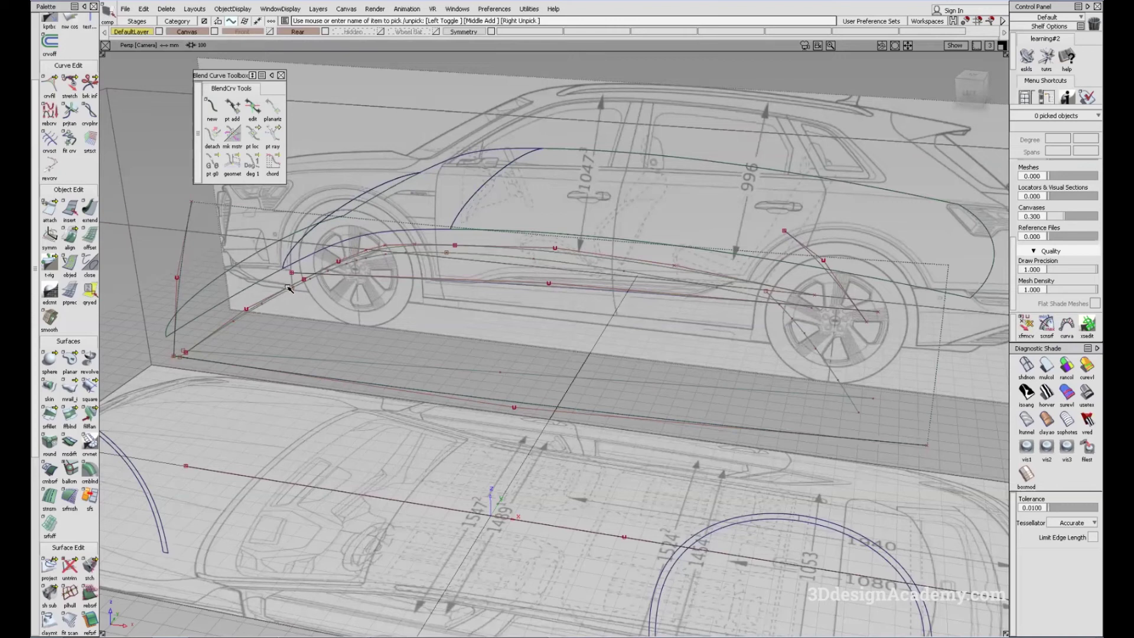
click(288, 287)
click(521, 247)
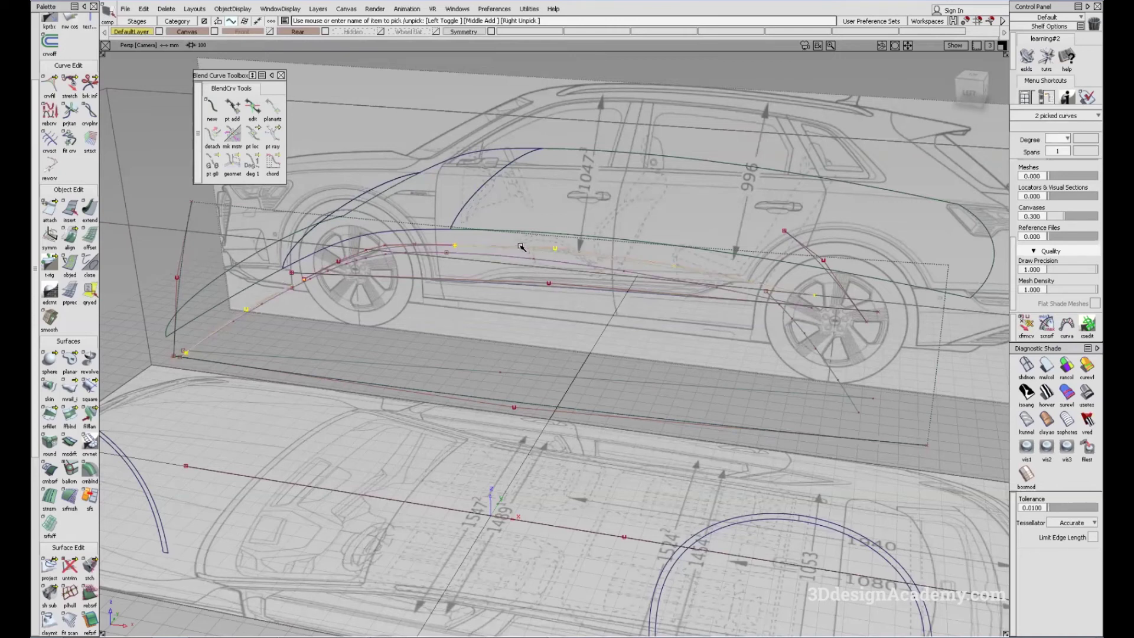
key(F9)
ctrl+shift+right_drag(654, 393, 656, 339)
right_drag(681, 473, 661, 433)
right_drag(628, 471, 628, 464)
- Move the side surface's front edge CVs inboard in the top view so the projected pillar line meets the blueprint's window line
alt+shift+middle_drag(421, 444, 508, 437)
ctrl+shift+drag(316, 325, 355, 282)
drag(368, 284, 436, 411)
mouse_move(499, 446)
ctrl+shift+right_down()
mouse_move(502, 409)
mouse_move(533, 410)
ctrl+shift+right_up()
- Compare the projected upper window line and beltline with the top view blueprint along the car, cross-checking the left and perspective views
alt+shift+right_drag(727, 400, 589, 368)
alt+shift+middle_drag(590, 367, 559, 365)
alt+shift+right_drag(616, 322, 687, 317)
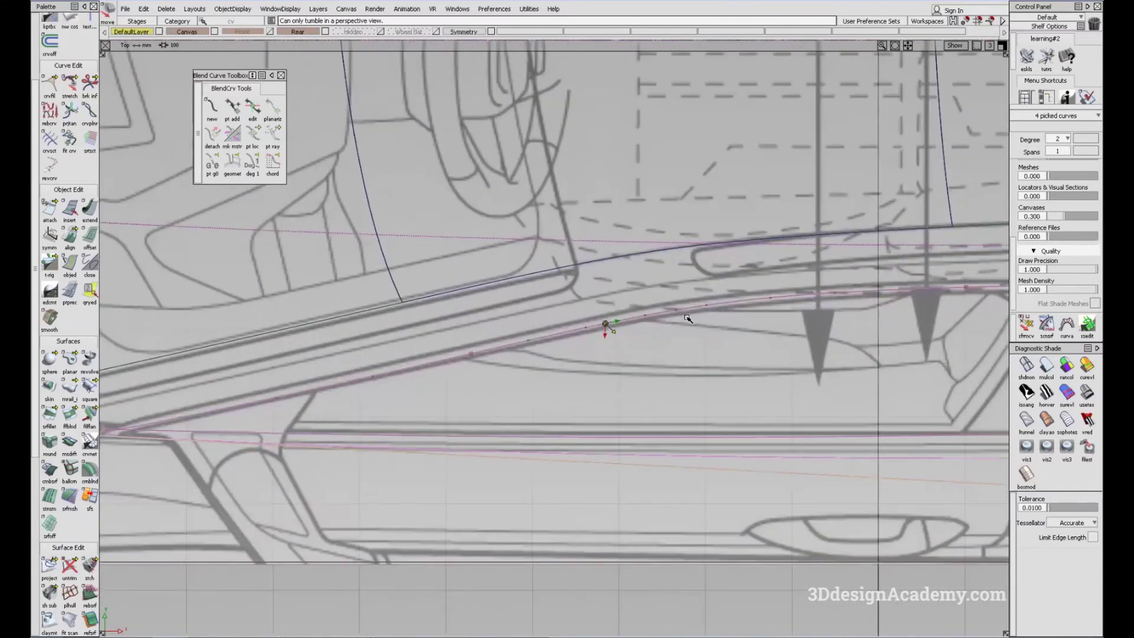
alt+shift+middle_drag(825, 311, 594, 354)
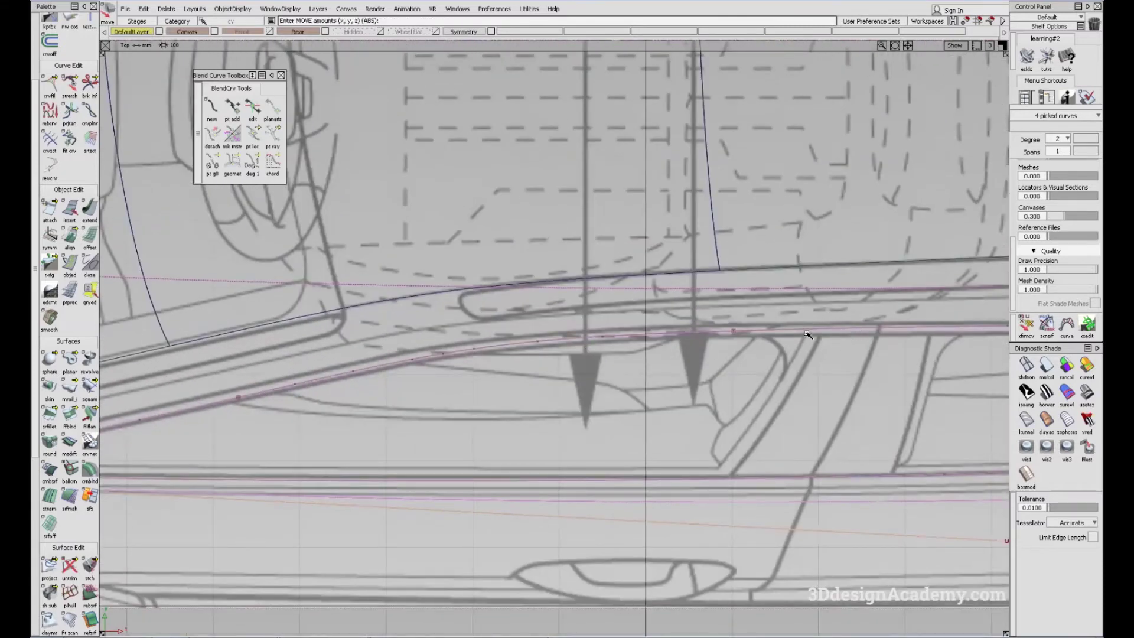
key(F6)
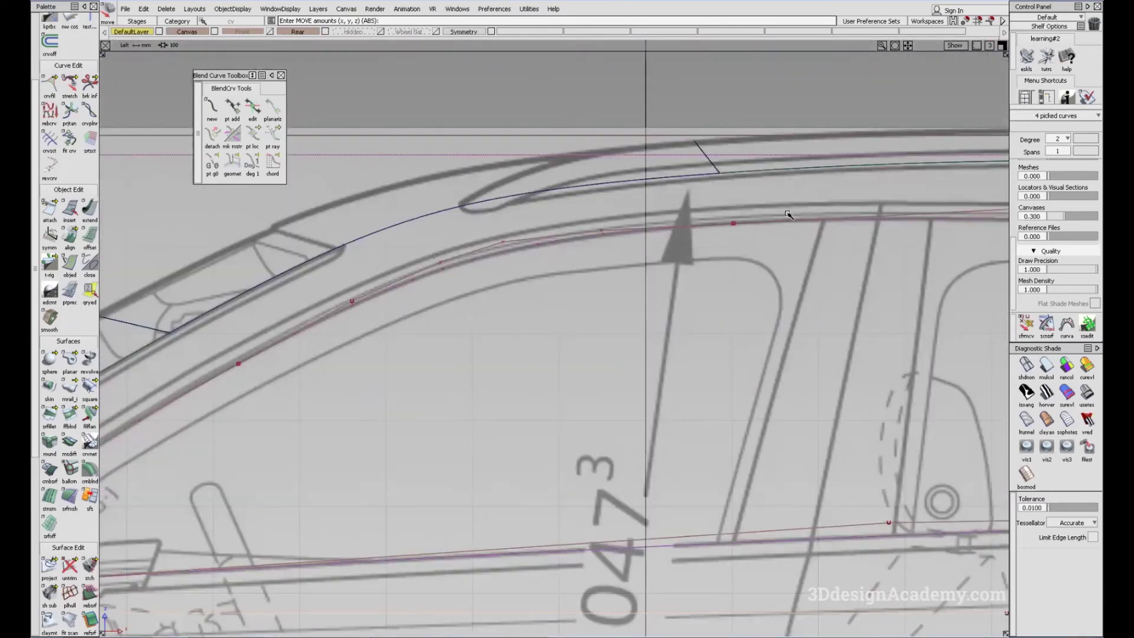
key(F8)
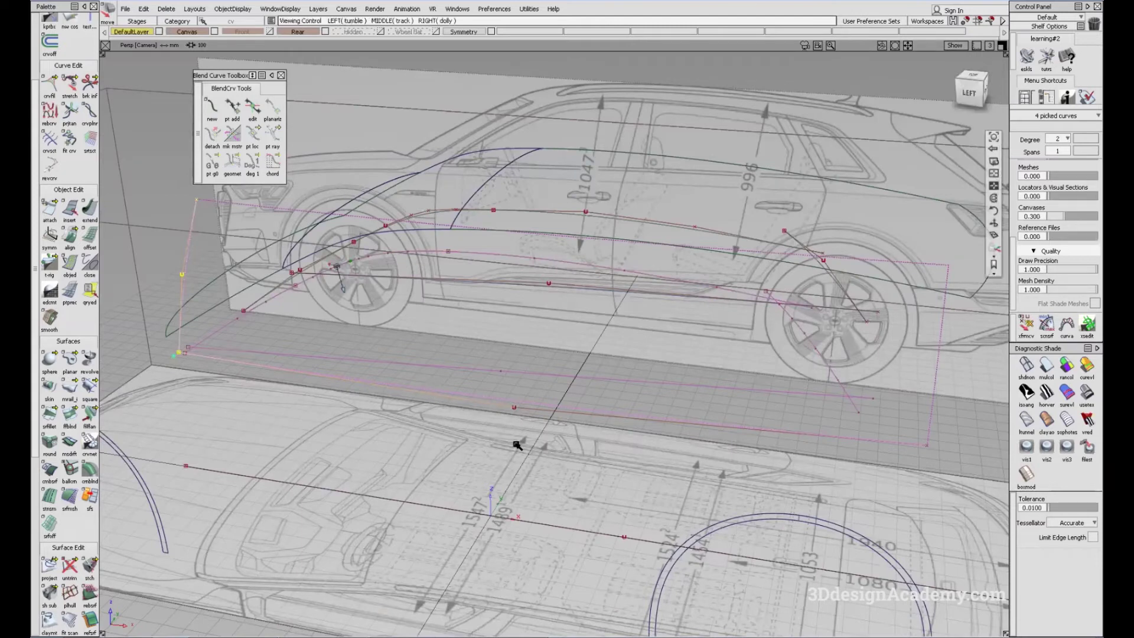
key(F5)
alt+shift+middle_drag(609, 507, 466, 471)
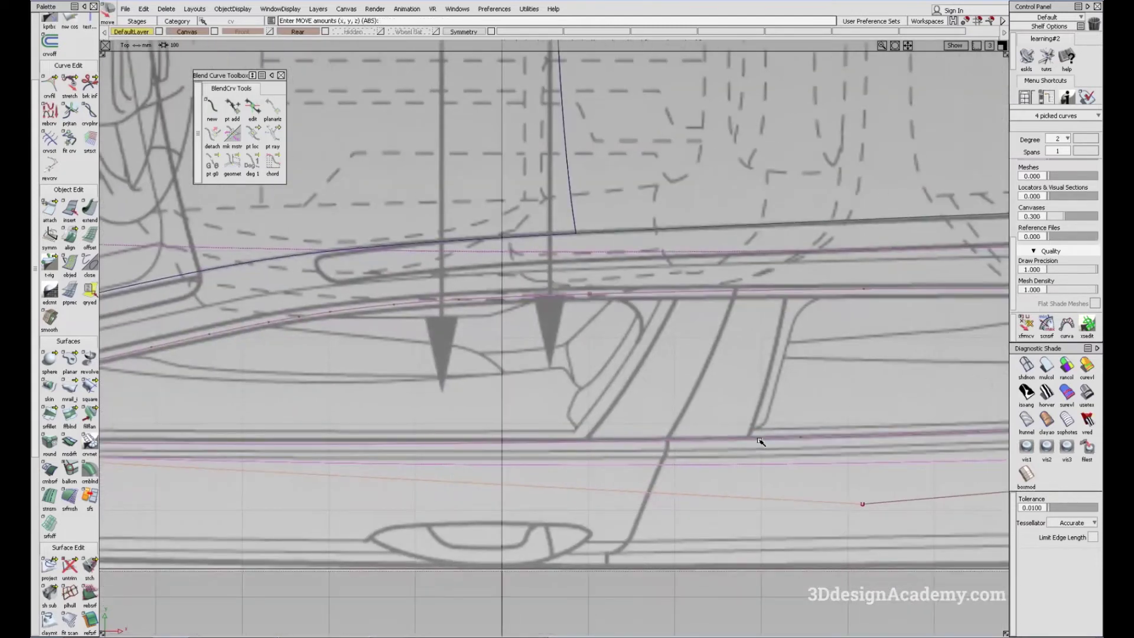
alt+shift+middle_drag(807, 428, 599, 422)
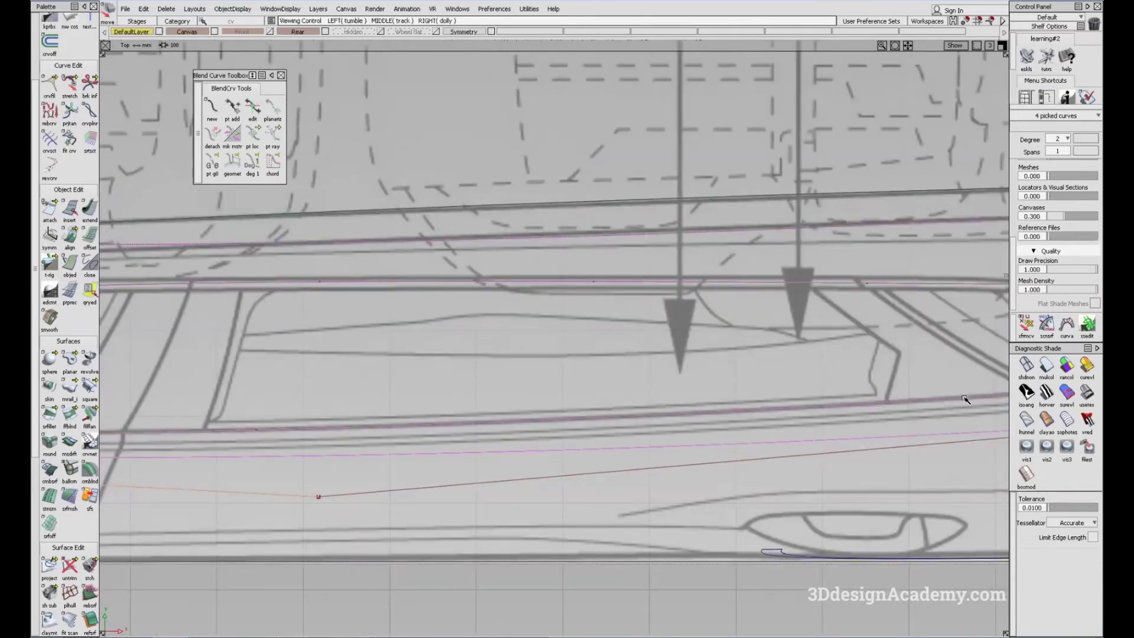
alt+shift+middle_drag(919, 408, 718, 384)
alt+shift+middle_drag(335, 391, 909, 394)
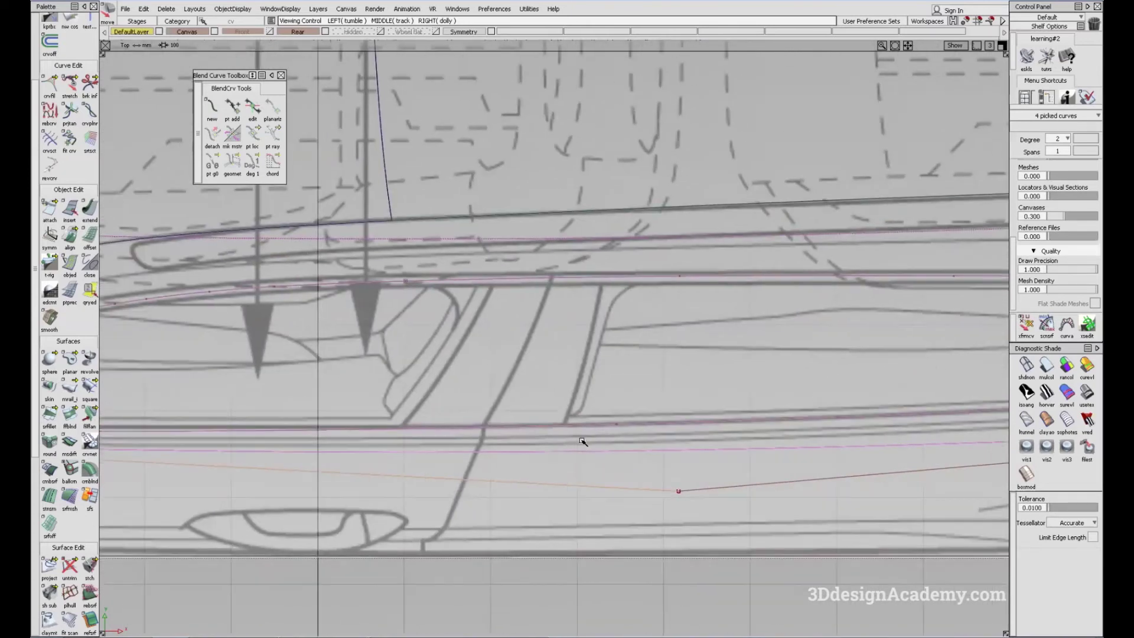
alt+shift+middle_drag(220, 448, 697, 426)
alt+shift+middle_drag(146, 485, 524, 489)
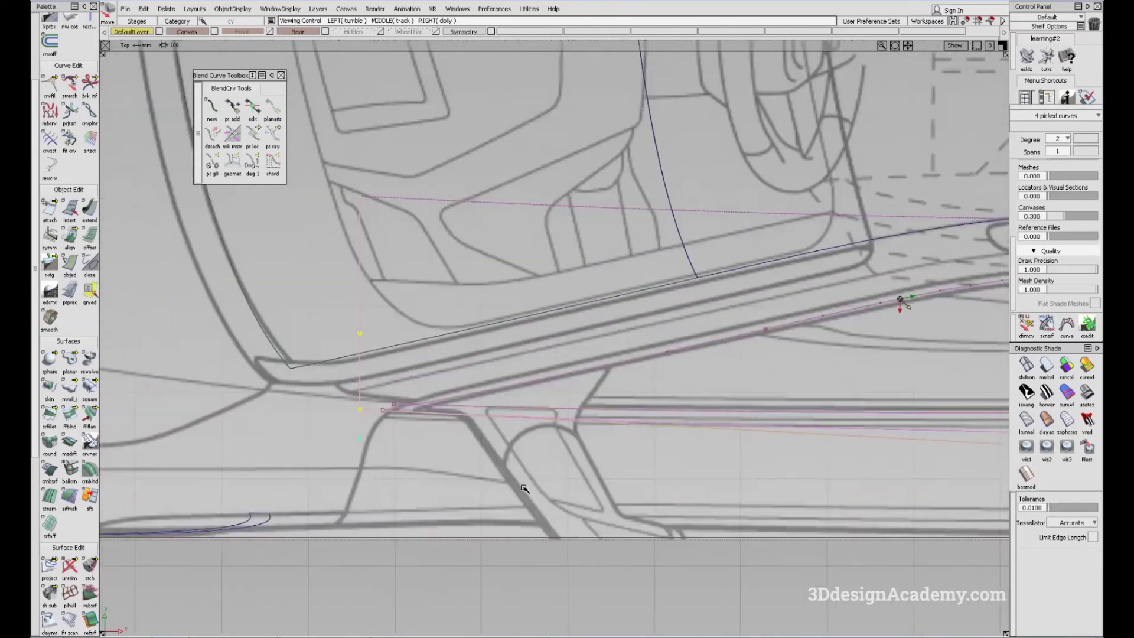
- Nudge the picked front-edge CVs of the side surface laterally in the top view to align the projected pillar line with the blueprint
right_drag(532, 478, 531, 476)
alt+shift+middle_drag(757, 477, 396, 509)
right_drag(395, 510, 390, 509)
alt+shift+middle_drag(842, 454, 484, 451)
ctrl+shift+drag(545, 505, 542, 447)
alt+shift+middle_drag(617, 424, 648, 382)
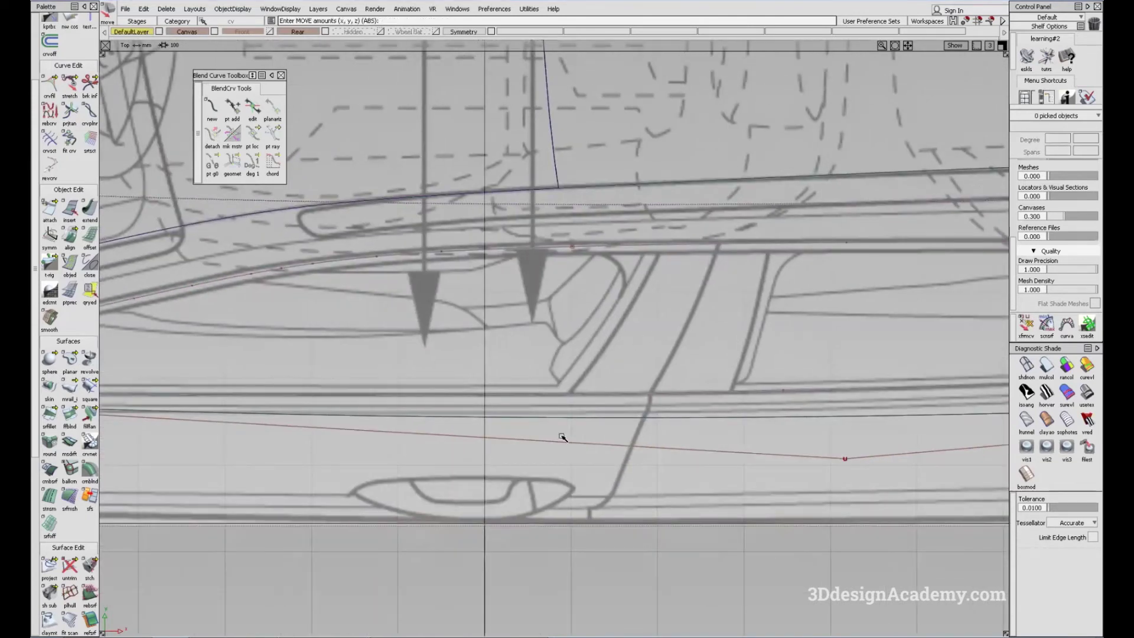
key(F8)
alt+shift+middle_drag(796, 384, 939, 431)
alt+shift+middle_drag(667, 449, 779, 440)
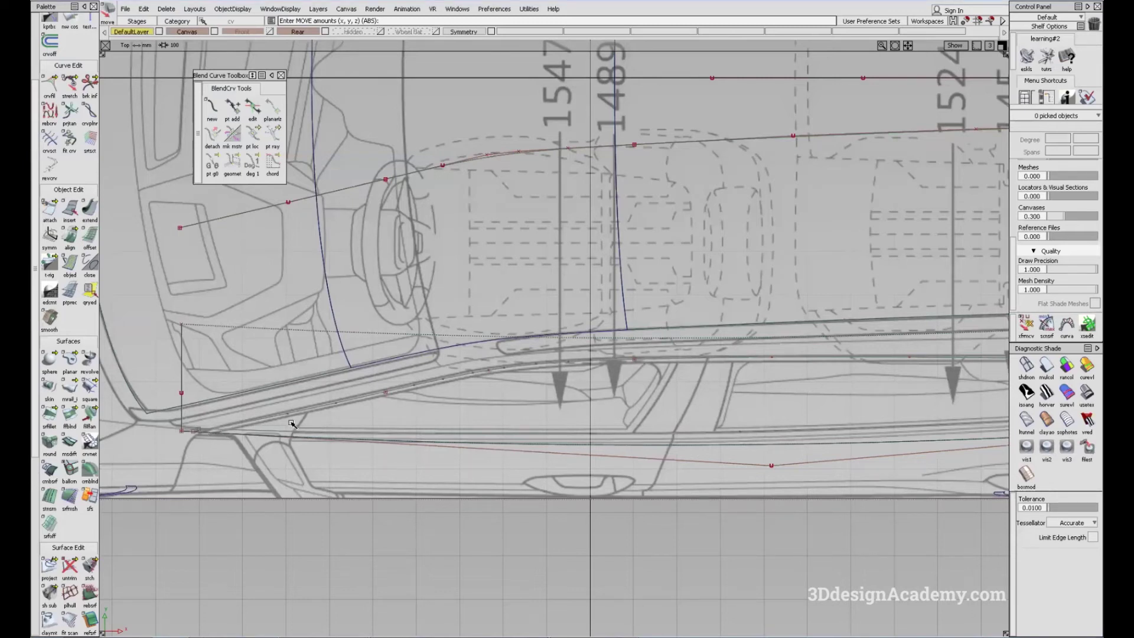
- Bring up the Audi e-tron reference photo in Windows Photo Viewer and examine the front pillar and side window up close
drag(1102, 88, 492, 85)
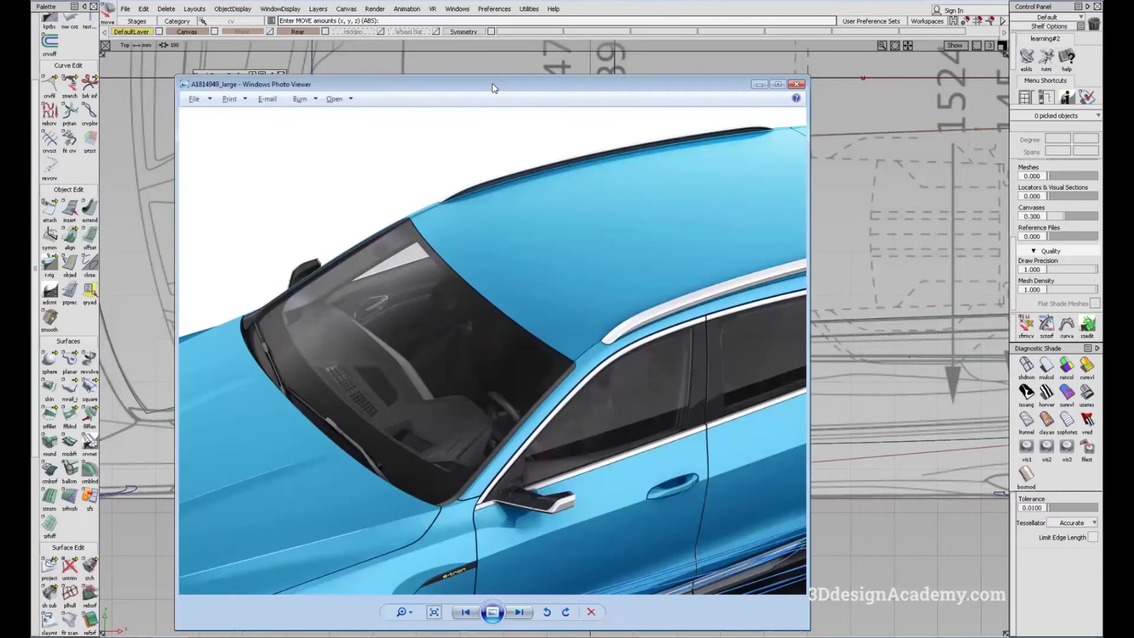
double_click(495, 88)
click(512, 624)
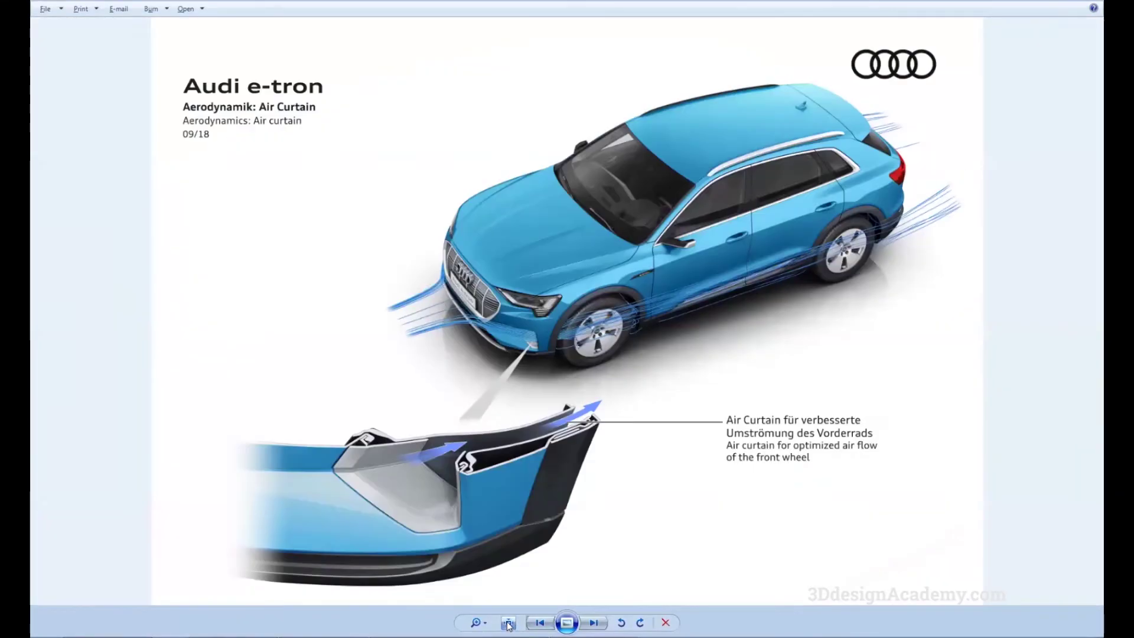
click(512, 624)
drag(711, 363, 531, 461)
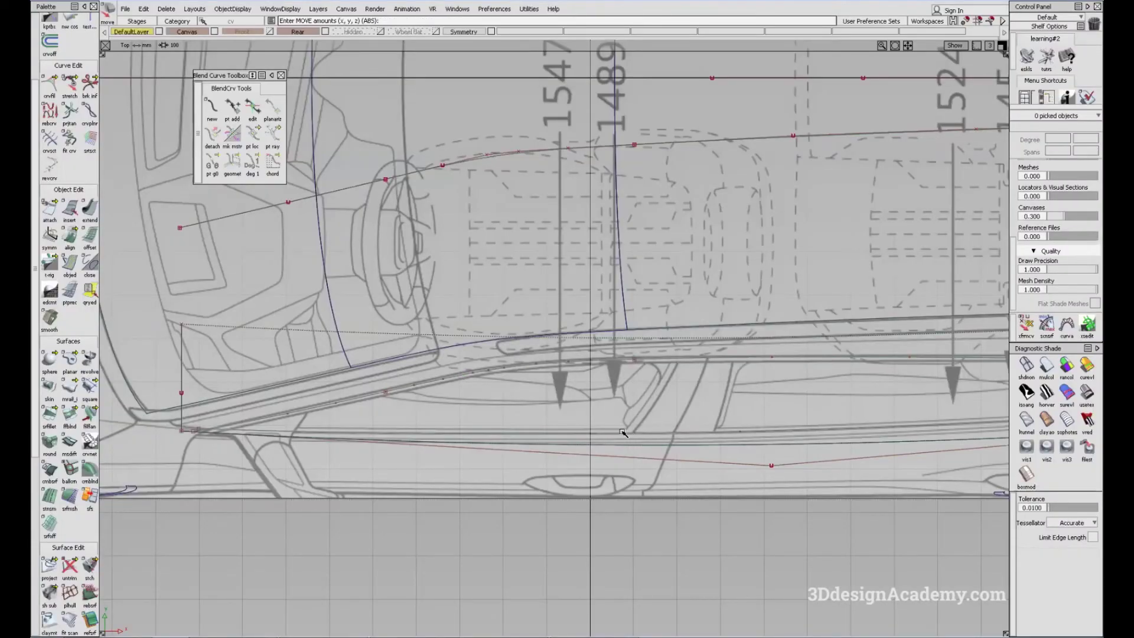
- Pick the side surface's front section curve and lower curve, and shift them laterally to fit the projected beltline to the top blueprint
alt+shift+middle_drag(506, 436, 517, 438)
ctrl+shift+drag(231, 509, 222, 439)
mouse_move(171, 410)
ctrl+shift+mouse_down()
mouse_move(184, 431)
mouse_move(216, 439)
ctrl+shift+mouse_up()
click(582, 465)
right_drag(550, 474, 550, 472)
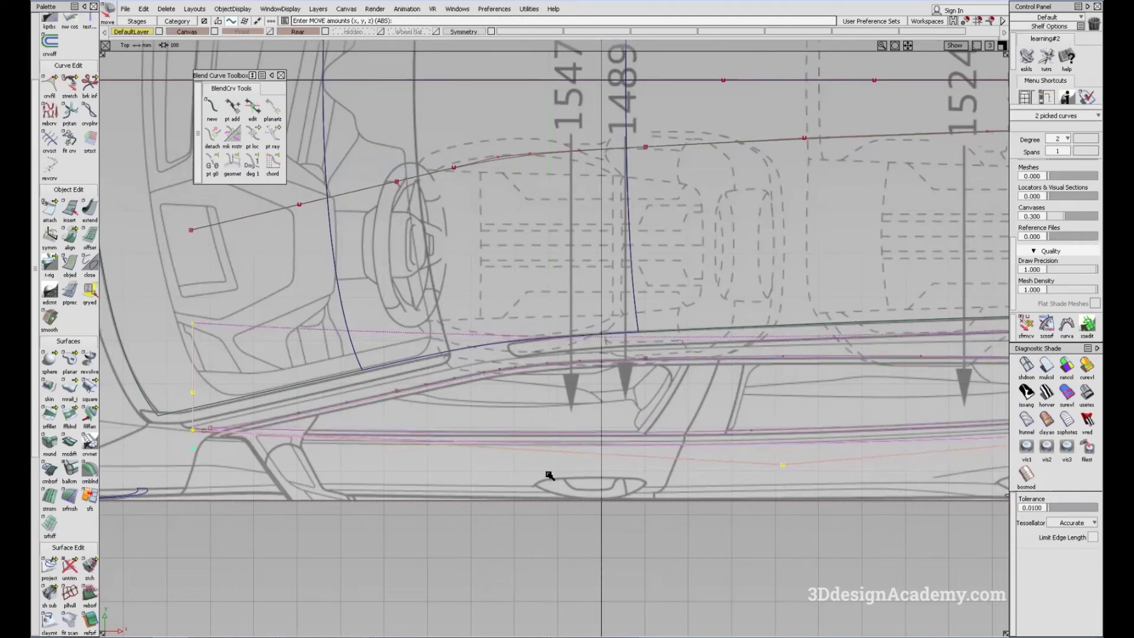
scroll(635, 442, up, 5)
right_drag(662, 448, 661, 449)
scroll(650, 443, down, 6)
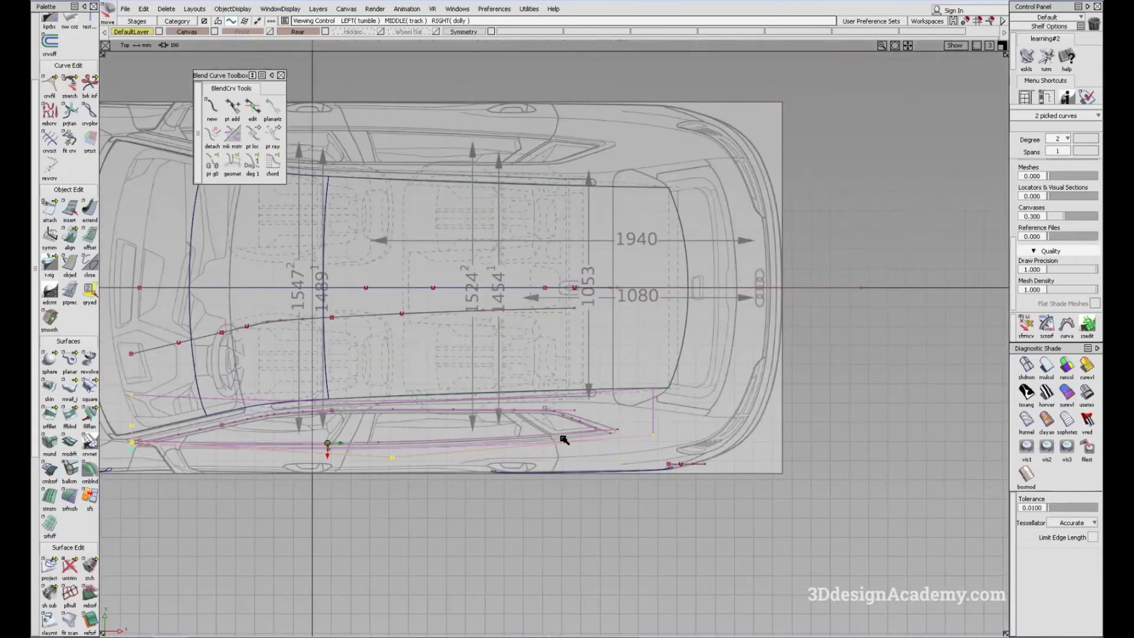
scroll(582, 438, up, 5)
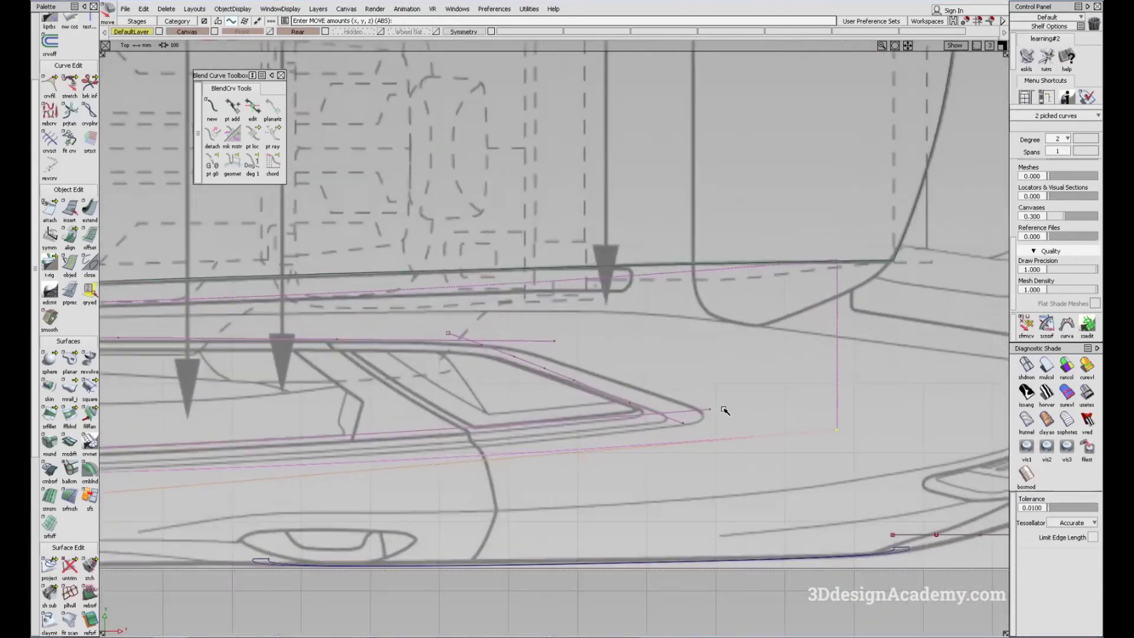
- Adjust the rear CV of the lower side curve and check the projected beltline against the top blueprint along the doors
ctrl+shift+drag(755, 513, 751, 493)
ctrl+shift+middle_drag(751, 494, 752, 492)
alt+shift+middle_drag(476, 480, 627, 473)
alt+shift+right_drag(433, 478, 314, 473)
alt+shift+middle_drag(313, 472, 705, 471)
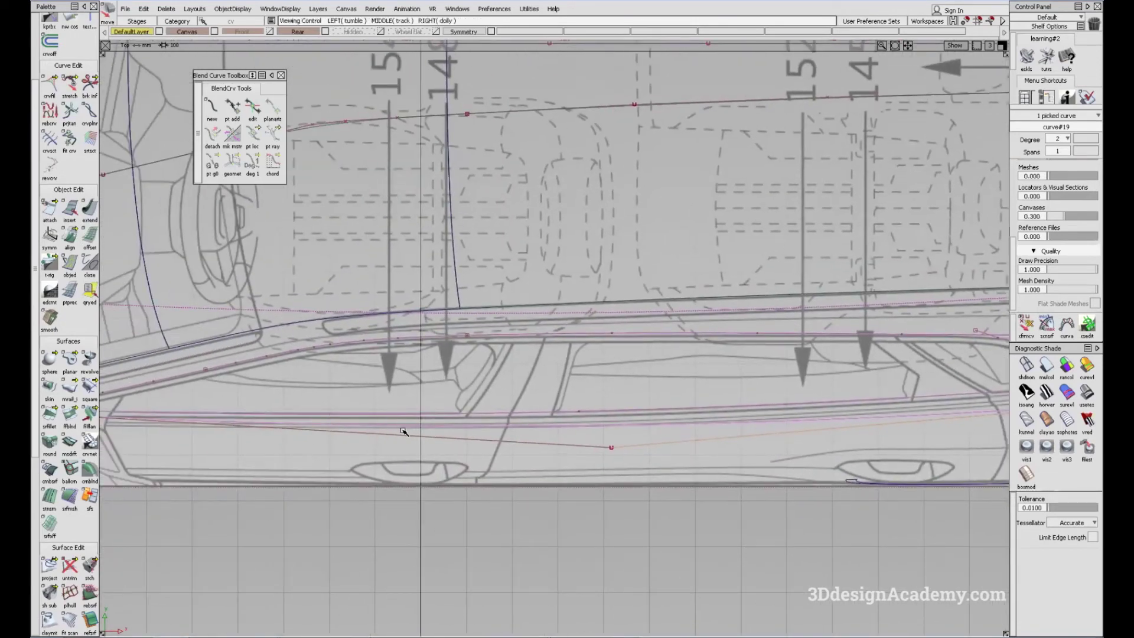
alt+shift+middle_drag(357, 405, 574, 413)
alt+shift+middle_drag(766, 384, 659, 383)
alt+shift+middle_drag(847, 345, 702, 354)
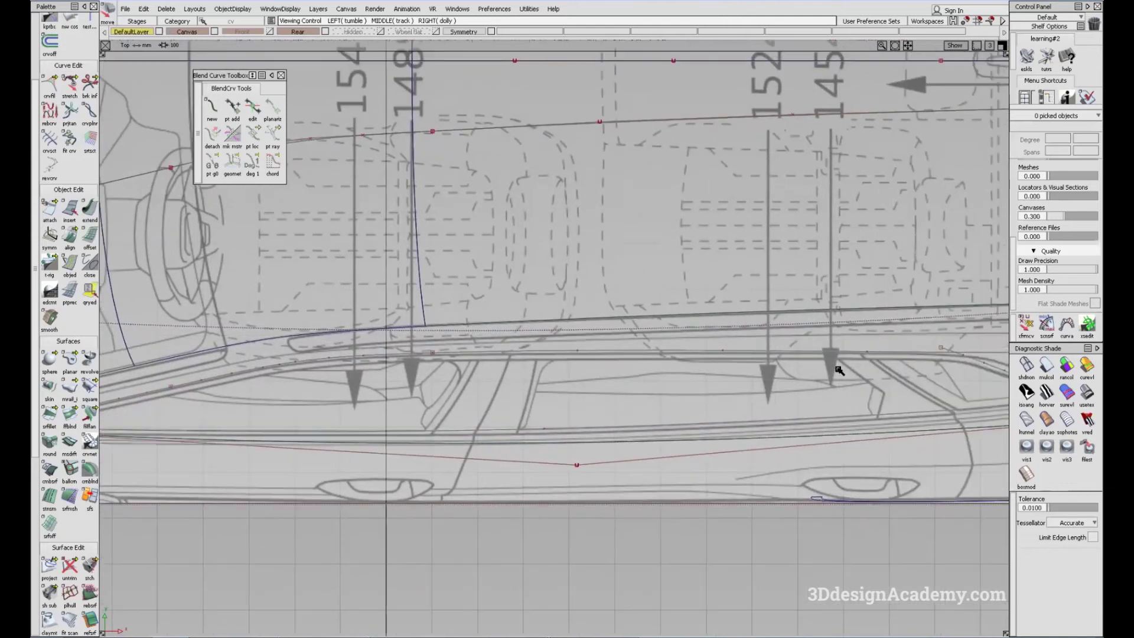
alt+shift+middle_drag(975, 378, 802, 362)
alt+shift+middle_drag(307, 360, 610, 408)
alt+shift+middle_drag(772, 381, 753, 376)
- Adjust the side surface's front section curve slightly with the Stretch tool in the top view
ctrl+shift+drag(338, 499, 341, 318)
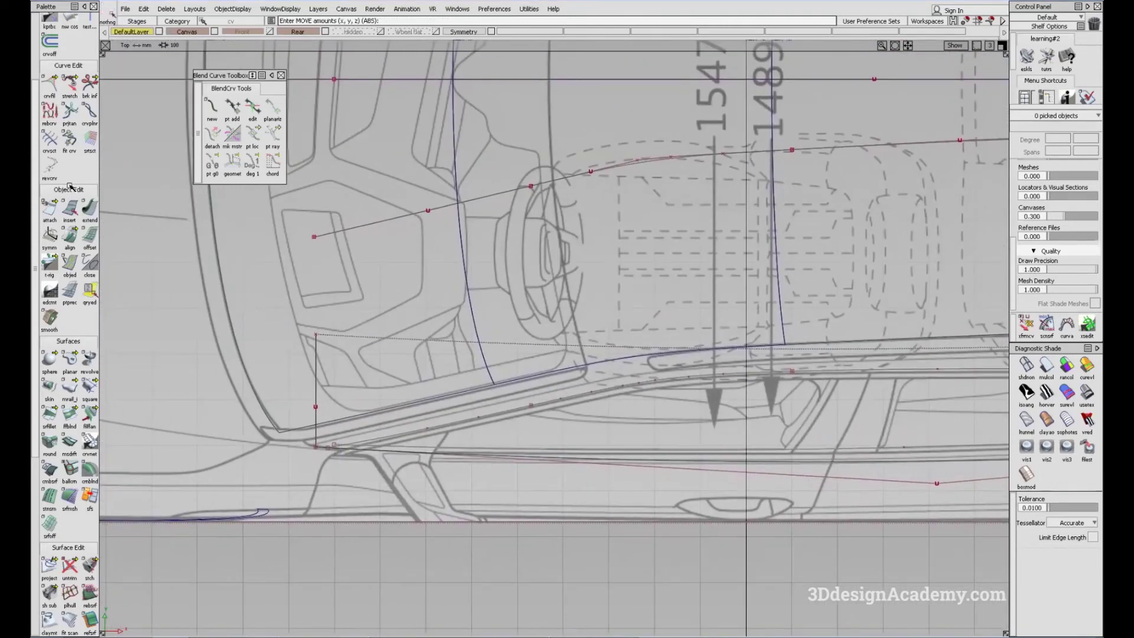
click(70, 83)
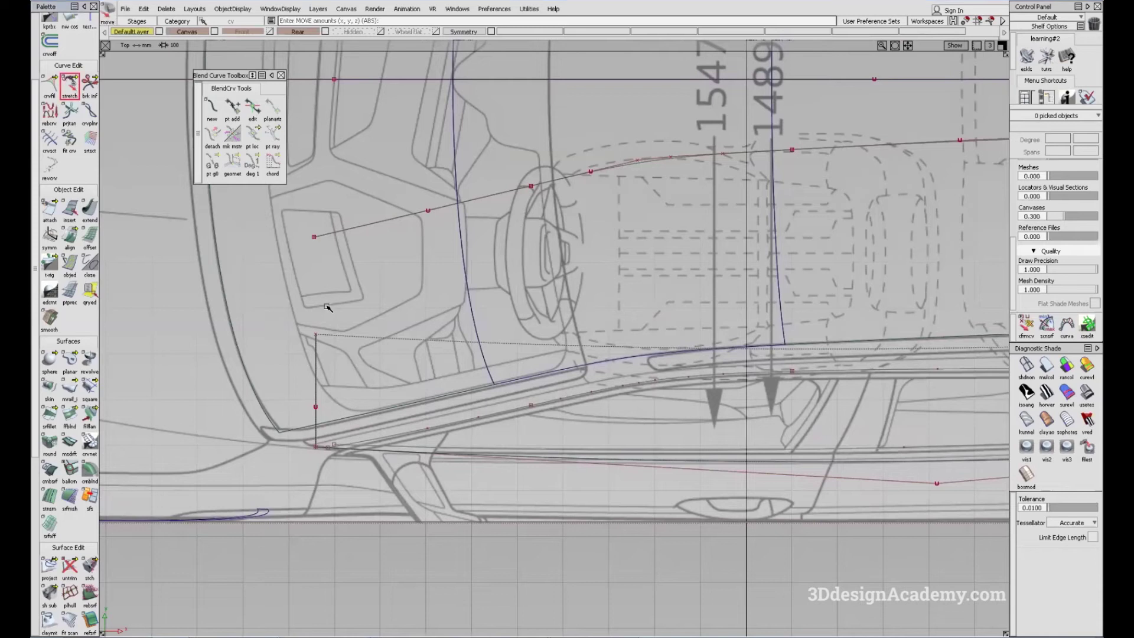
click(316, 346)
drag(431, 313, 435, 317)
right_drag(435, 316, 434, 318)
alt+shift+middle_drag(385, 388, 401, 354)
- Pick the CVs at the side surface's lower front corner and move them laterally to follow the blueprint's pillar base
ctrl+shift+drag(374, 467, 378, 425)
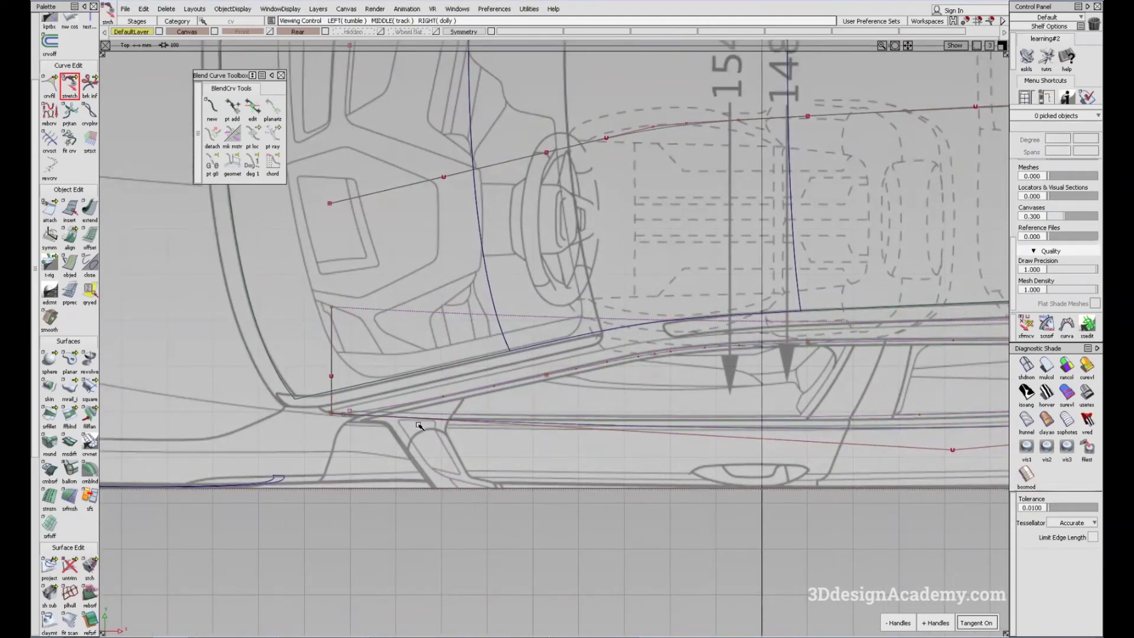
alt+shift+middle_drag(406, 427, 413, 423)
ctrl+shift+drag(215, 326, 346, 311)
drag(291, 270, 359, 433)
ctrl+shift+middle_drag(461, 420, 456, 363)
right_drag(456, 363, 456, 366)
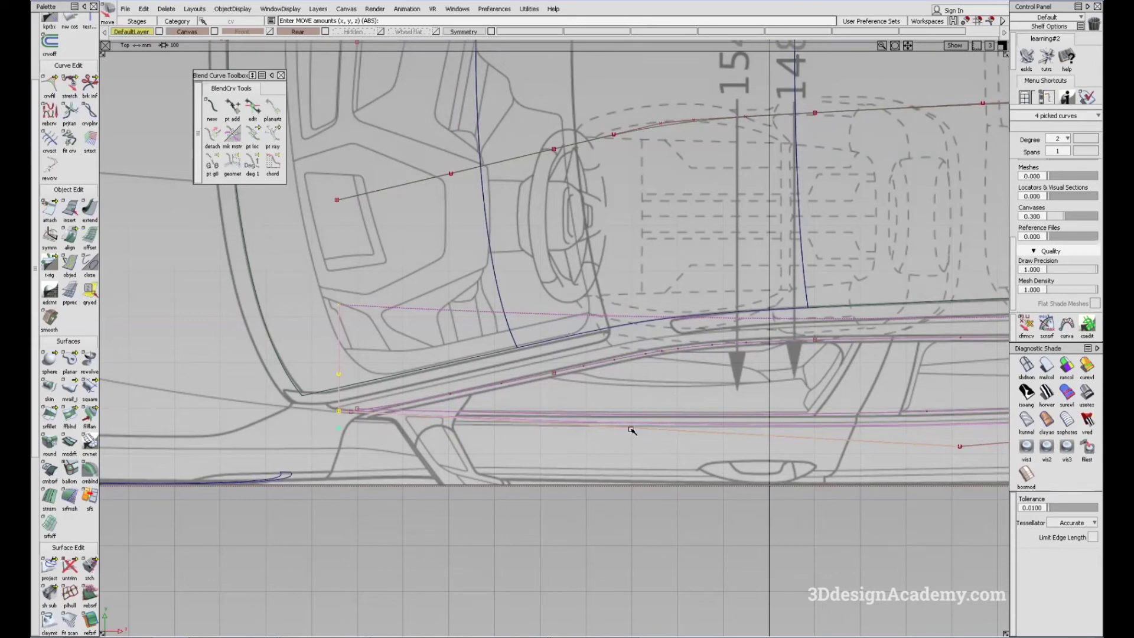
alt+shift+middle_drag(776, 435, 678, 433)
right_drag(506, 395, 508, 396)
- Move the middle CV of the lower side curve laterally to match the blueprint's beltline, and deselect it
alt+shift+middle_drag(792, 414, 604, 404)
mouse_move(647, 459)
ctrl+shift+mouse_down()
mouse_move(635, 418)
mouse_move(723, 481)
ctrl+shift+mouse_up()
ctrl+shift+middle_drag(700, 443, 688, 407)
right_drag(675, 379, 671, 378)
mouse_move(672, 380)
alt+shift+middle_down()
mouse_move(689, 384)
mouse_move(664, 406)
alt+shift+middle_up()
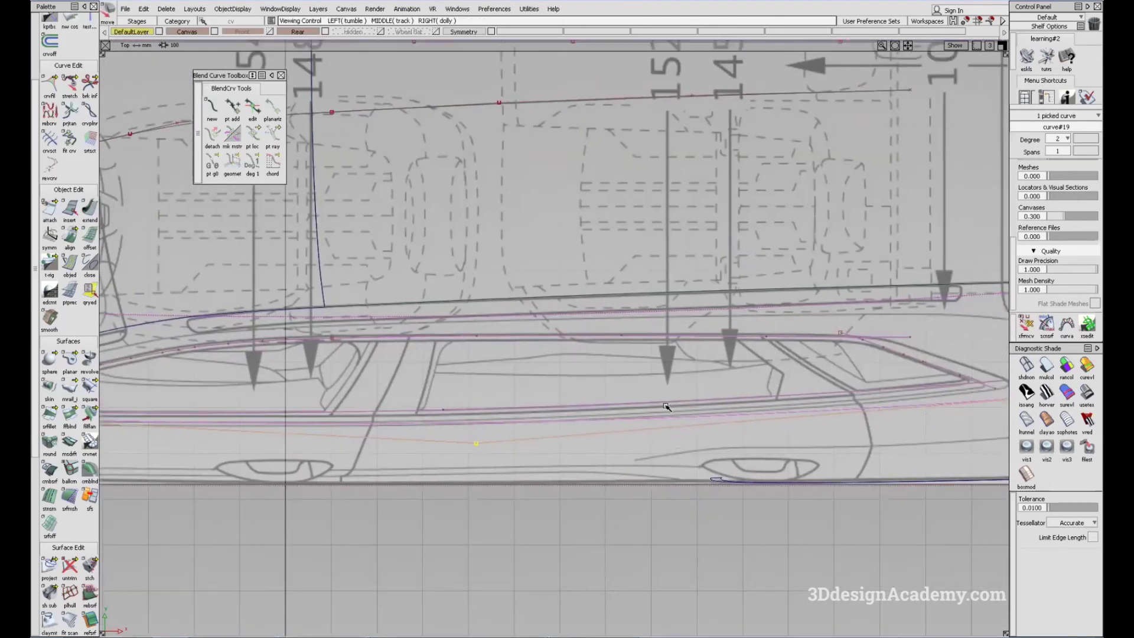
alt+shift+middle_drag(369, 419, 485, 413)
ctrl+shift+drag(497, 457, 472, 405)
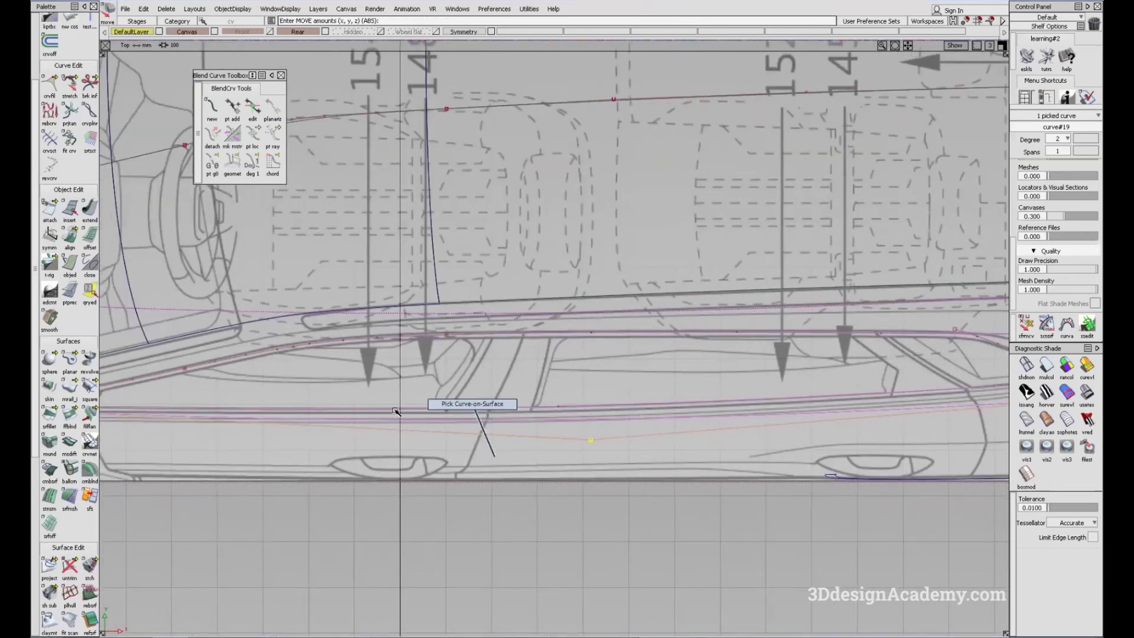
alt+shift+middle_drag(274, 382, 363, 375)
click(509, 454)
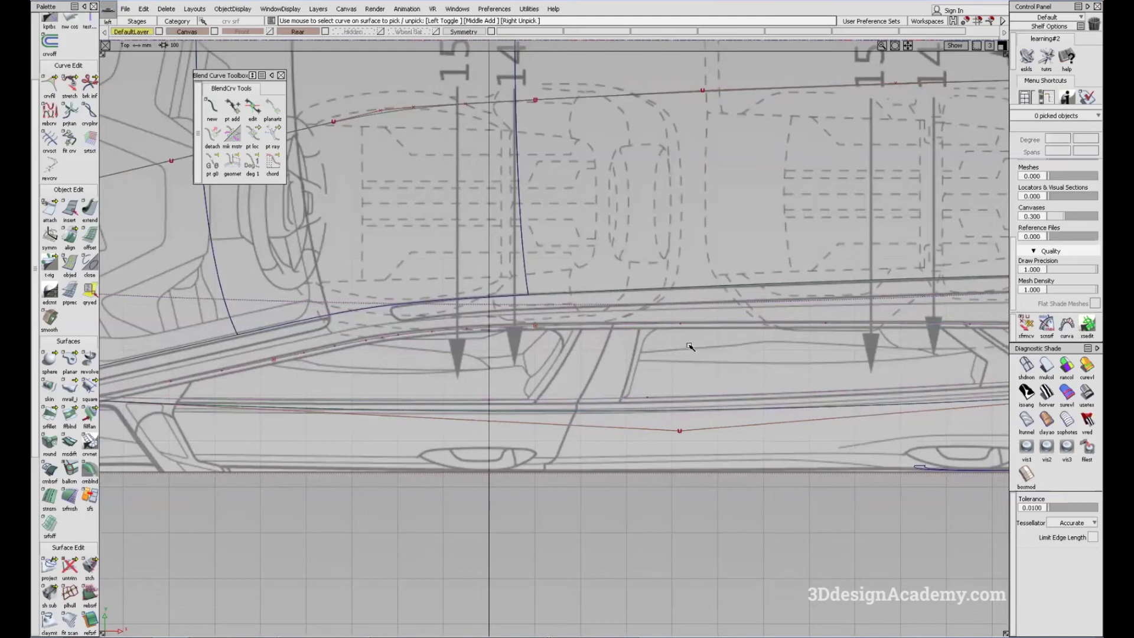
- Examine the side surface and projected window outline against the rear blueprint in the back view
key(F6)
key(F7)
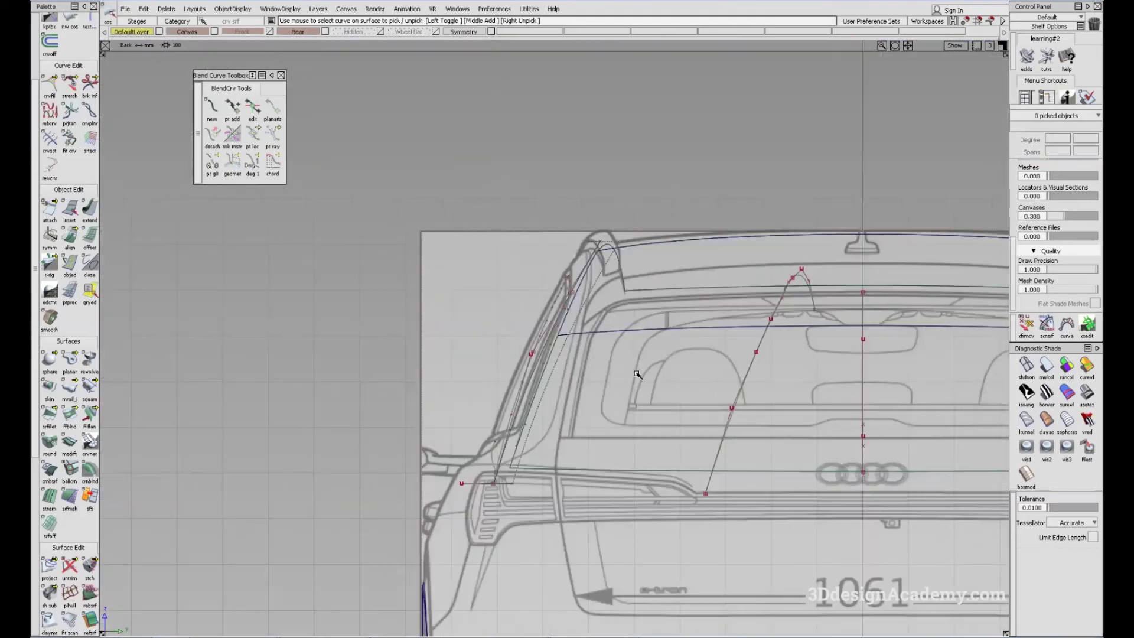
alt+shift+right_drag(600, 292, 668, 367)
alt+shift+middle_drag(668, 366, 688, 304)
alt+shift+right_drag(688, 304, 558, 387)
mouse_move(558, 387)
alt+shift+middle_down()
mouse_move(564, 367)
mouse_move(560, 384)
alt+shift+middle_up()
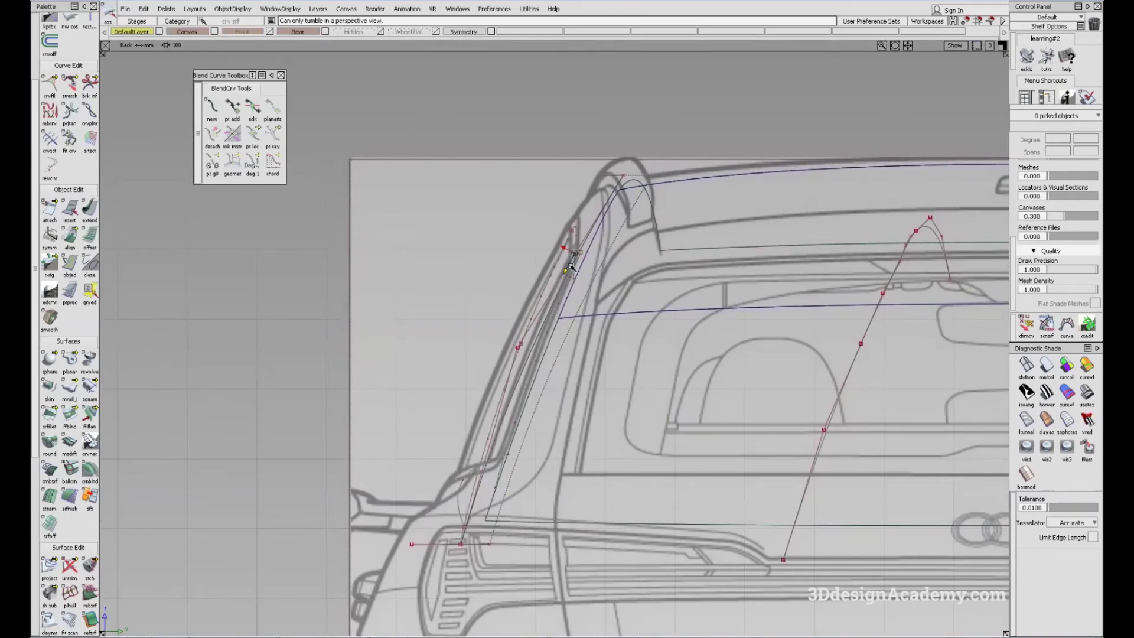
ctrl+shift+drag(652, 517, 620, 426)
- Draw a straight edit-point curve in the left view along the front window's rear edge, from the roof rail to below the beltline
key(F6)
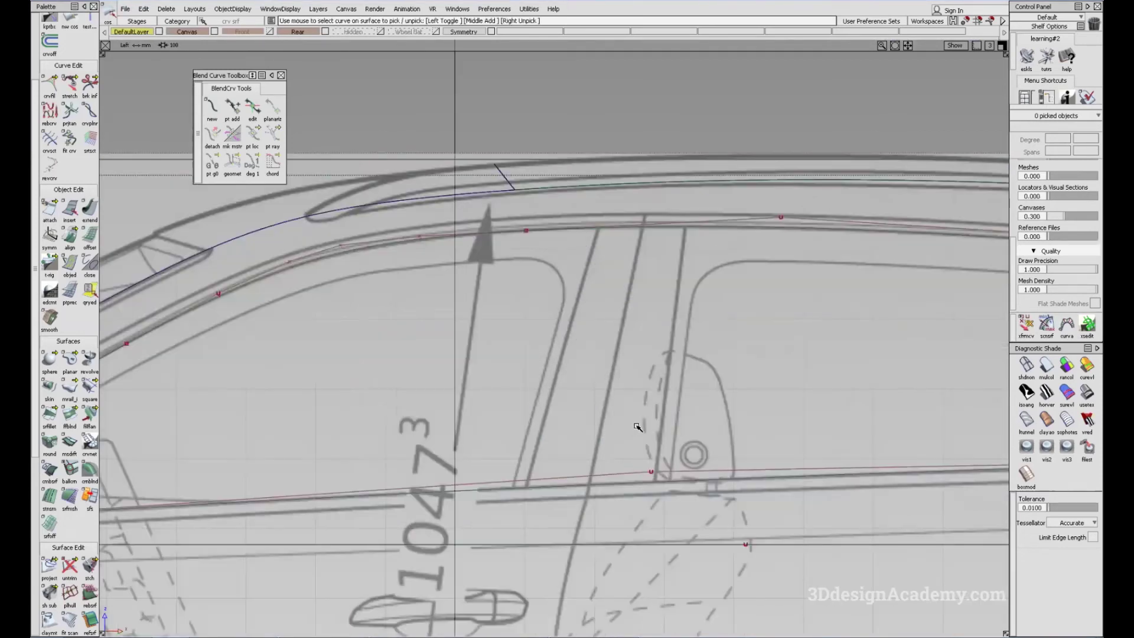
alt+shift+middle_drag(625, 350, 566, 405)
ctrl+shift+drag(544, 494, 474, 282)
scroll(83, 103, up, 2)
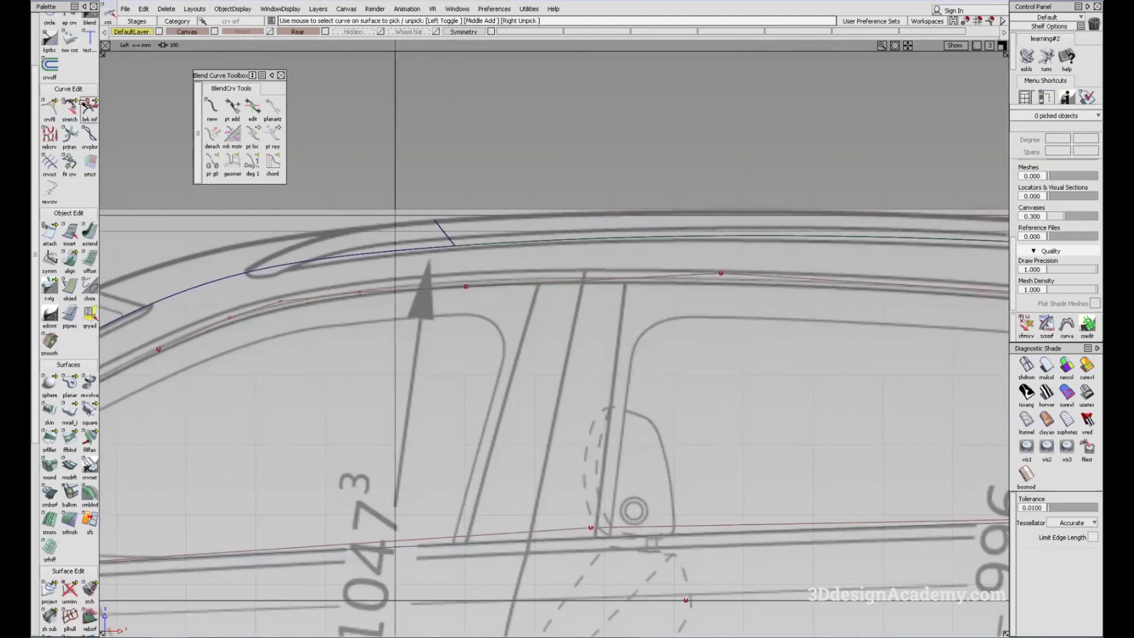
scroll(82, 104, up, 5)
click(69, 89)
alt+shift+middle_drag(682, 495, 678, 426)
click(541, 179)
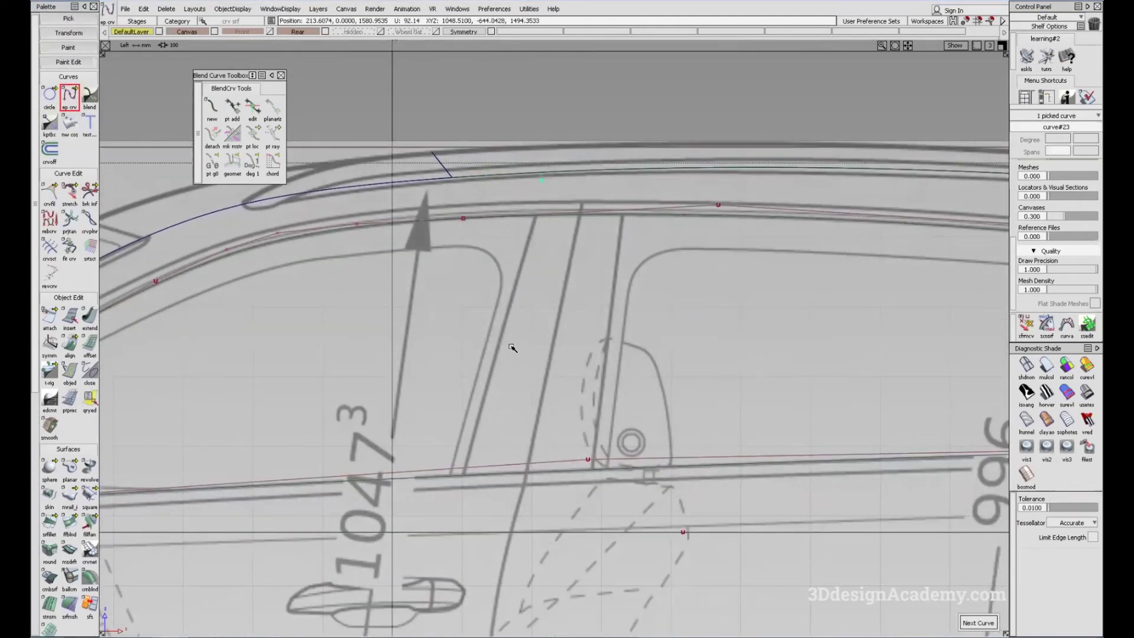
click(442, 549)
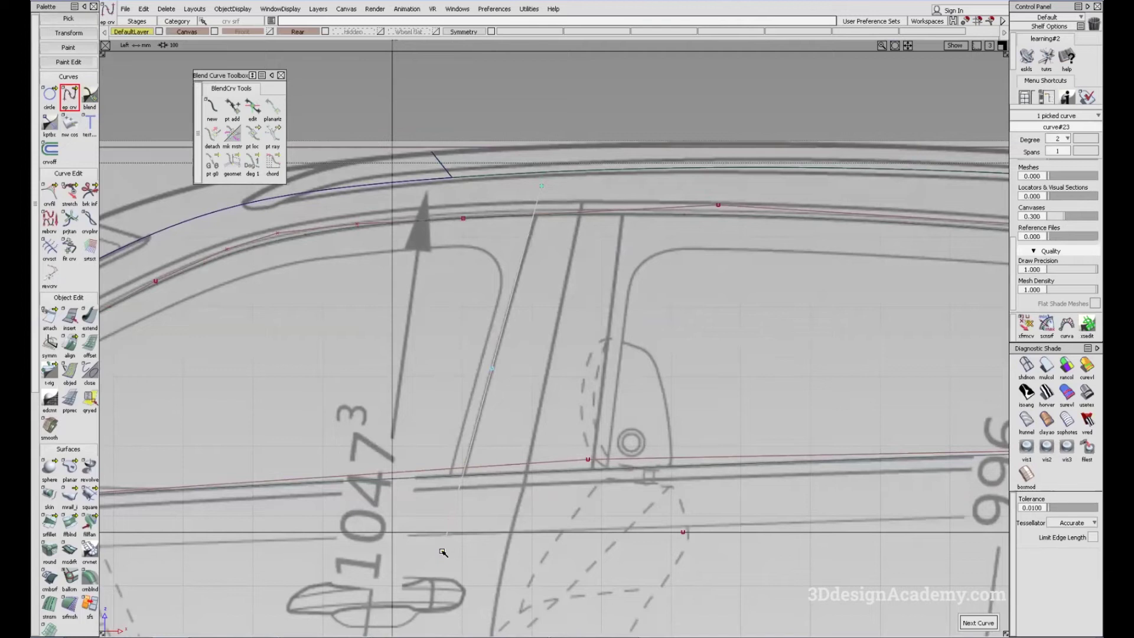
ctrl+shift+drag(475, 337, 535, 381)
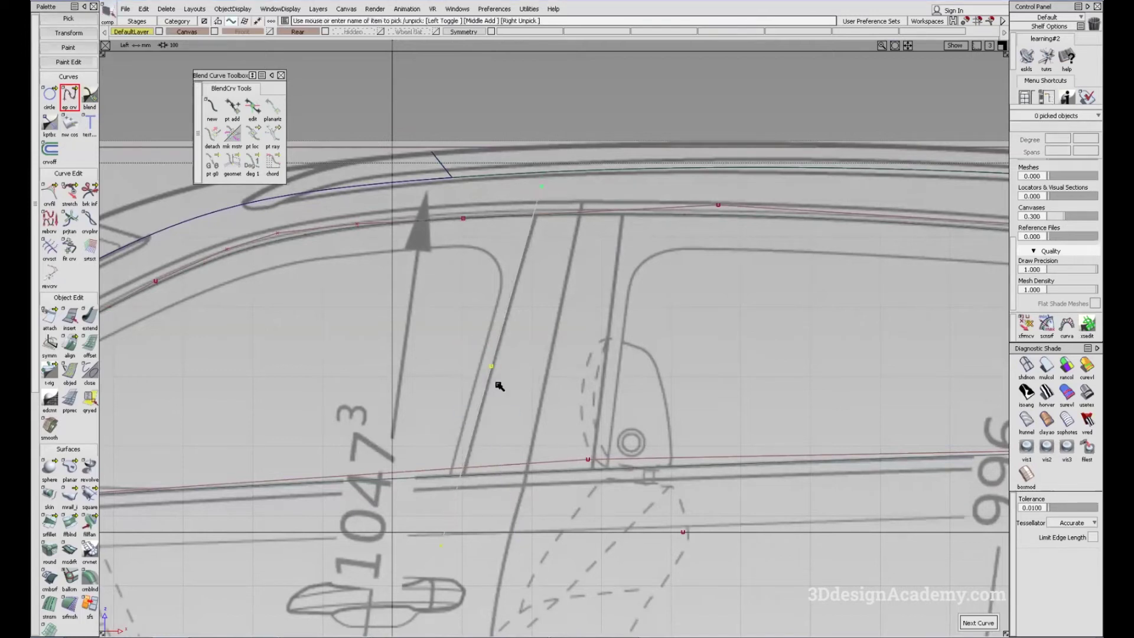
middle_drag(511, 374, 512, 374)
- Place a copy of the line along the rear door window's front edge and adjust its CVs to the blueprint's slant
ctrl+shift+drag(625, 411, 605, 319)
middle_drag(638, 370, 747, 358)
mouse_move(655, 419)
ctrl+shift+middle_down()
mouse_move(638, 347)
mouse_move(685, 393)
mouse_move(709, 392)
mouse_move(602, 406)
mouse_move(659, 381)
ctrl+shift+middle_up()
middle_drag(660, 381, 654, 377)
ctrl+shift+drag(653, 377, 620, 384)
- Project the two door pillar lines onto the side surface as curves-on-surface along the left view direction
scroll(59, 569, down, 2)
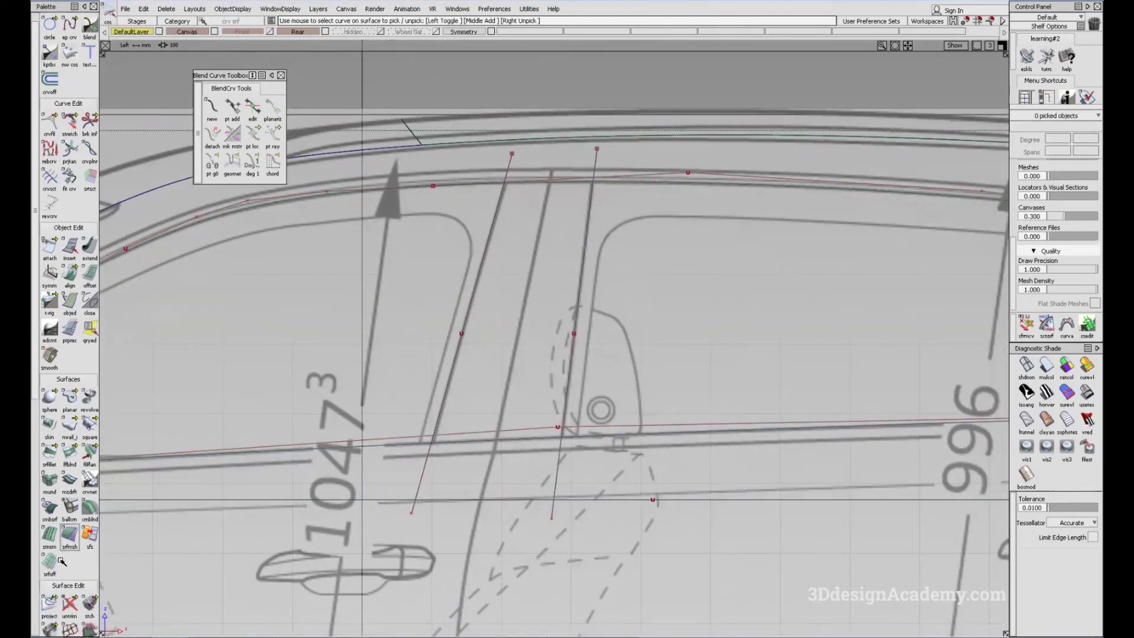
click(51, 605)
click(669, 327)
key(space)
drag(815, 327, 440, 383)
key(space)
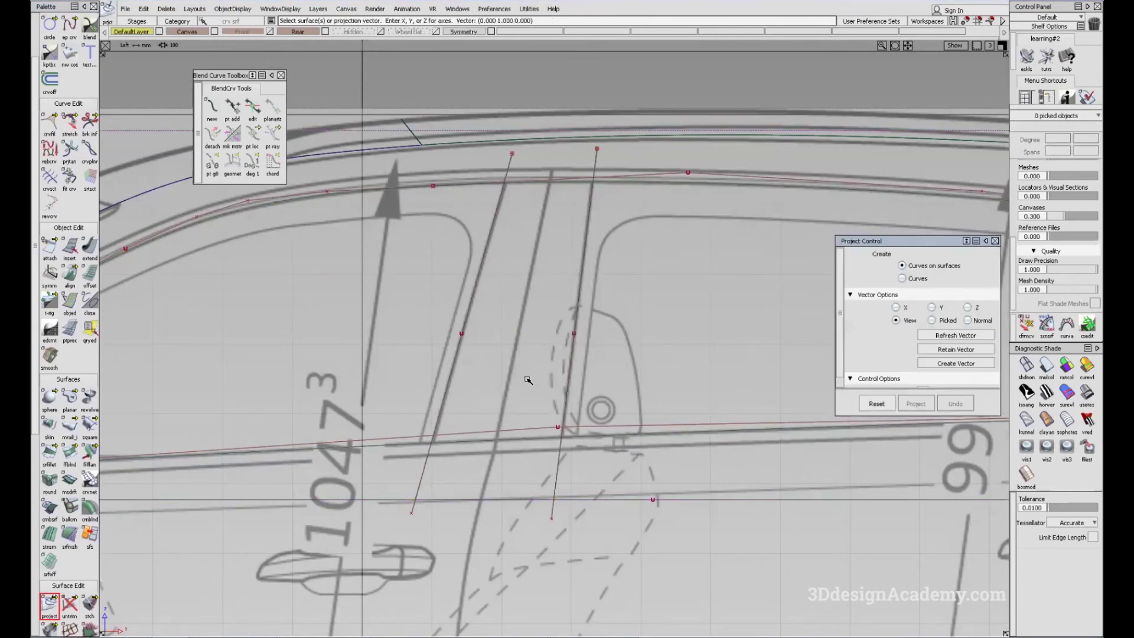
- Pick a projected pillar line on the side surface and examine its curvature against the rear blueprint in the back view
key(F7)
alt+shift+right_drag(504, 316, 561, 300)
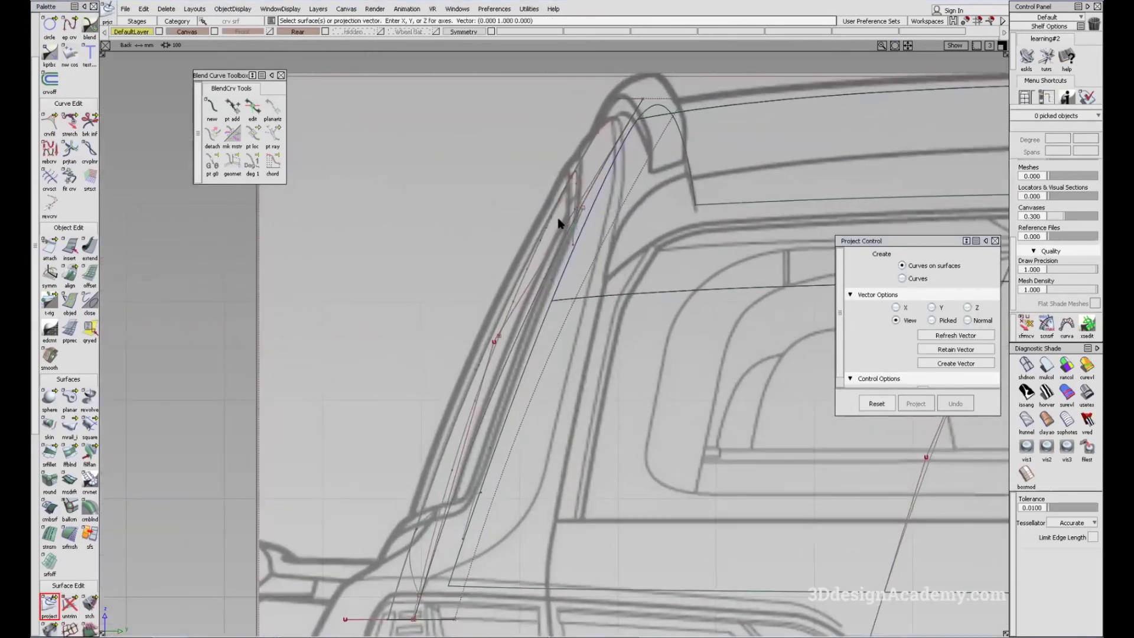
ctrl+shift+drag(559, 223, 554, 228)
click(553, 228)
key(F8)
ctrl+shift+drag(504, 296, 487, 308)
click(520, 330)
key(F6)
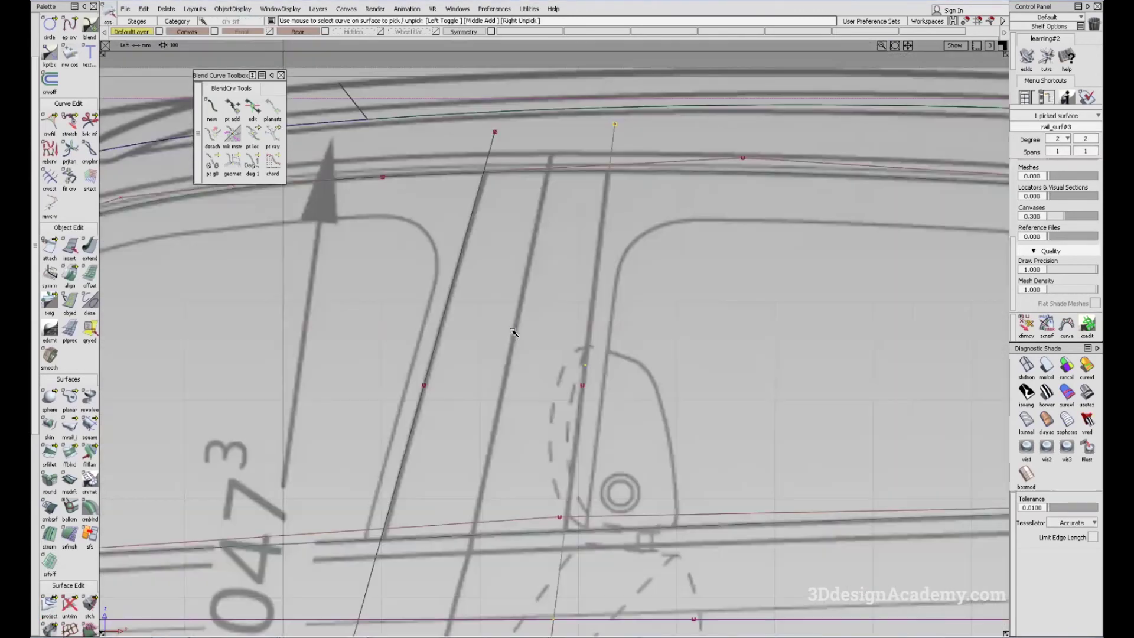
key(F7)
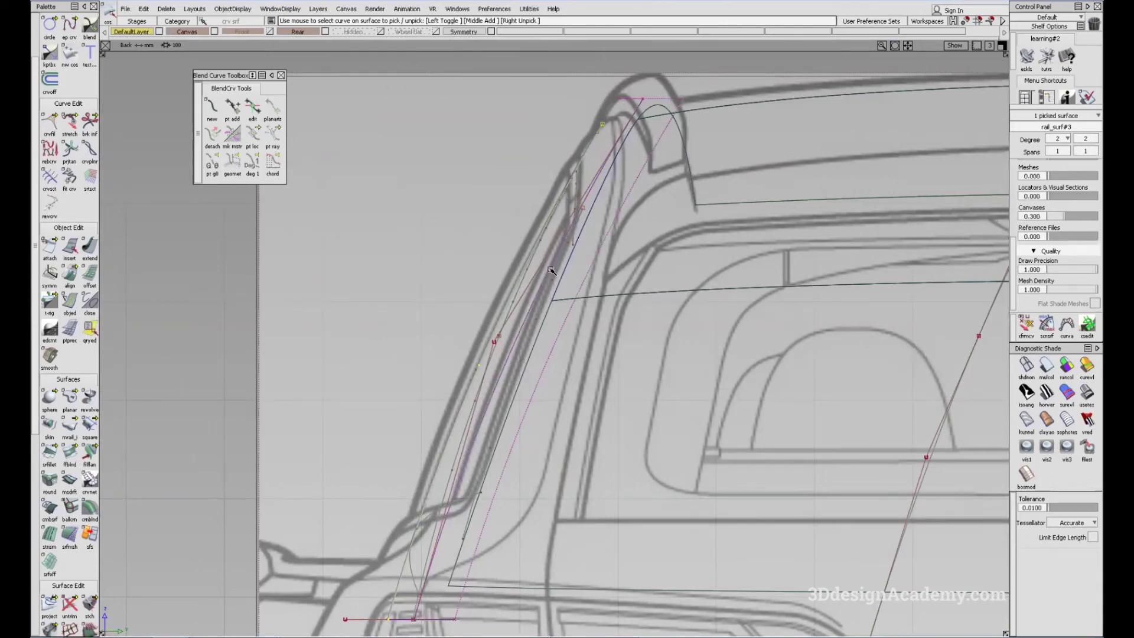
alt+shift+middle_drag(544, 337, 537, 296)
- Deselect the projected line, then hide the Rear blueprint layer and show the Front blueprint layer in perspective
key(F8)
mouse_move(643, 289)
alt+shift+mouse_down()
mouse_move(442, 321)
mouse_move(438, 400)
alt+shift+mouse_up()
ctrl+shift+drag(438, 401, 370, 188)
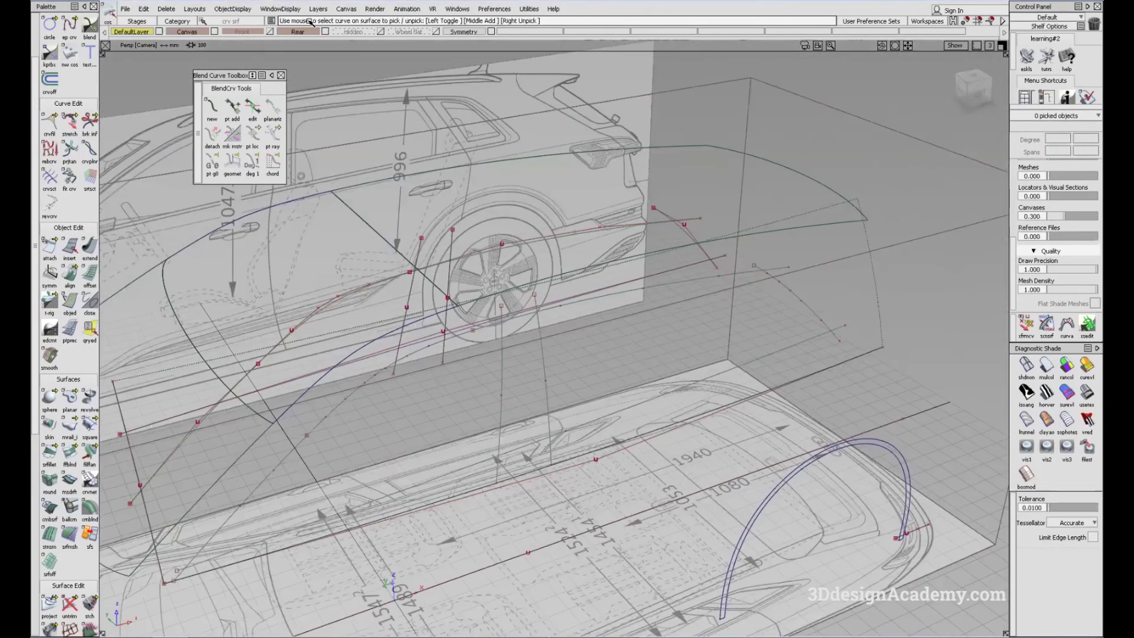
click(326, 32)
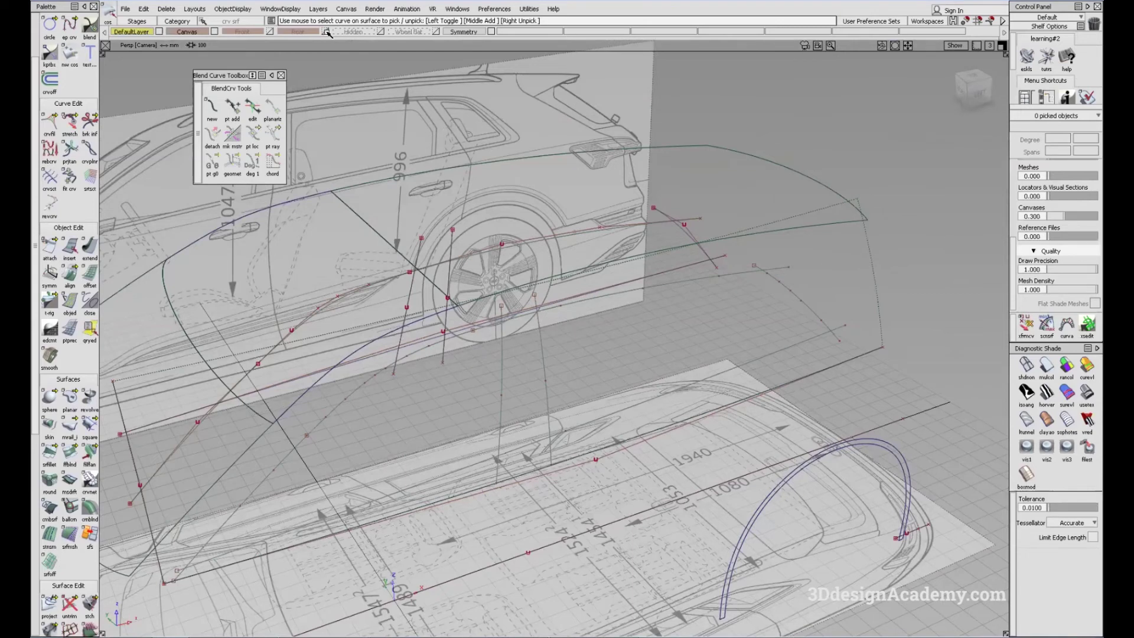
alt+shift+drag(655, 201, 638, 236)
alt+shift+right_drag(638, 236, 483, 193)
alt+shift+drag(483, 193, 496, 197)
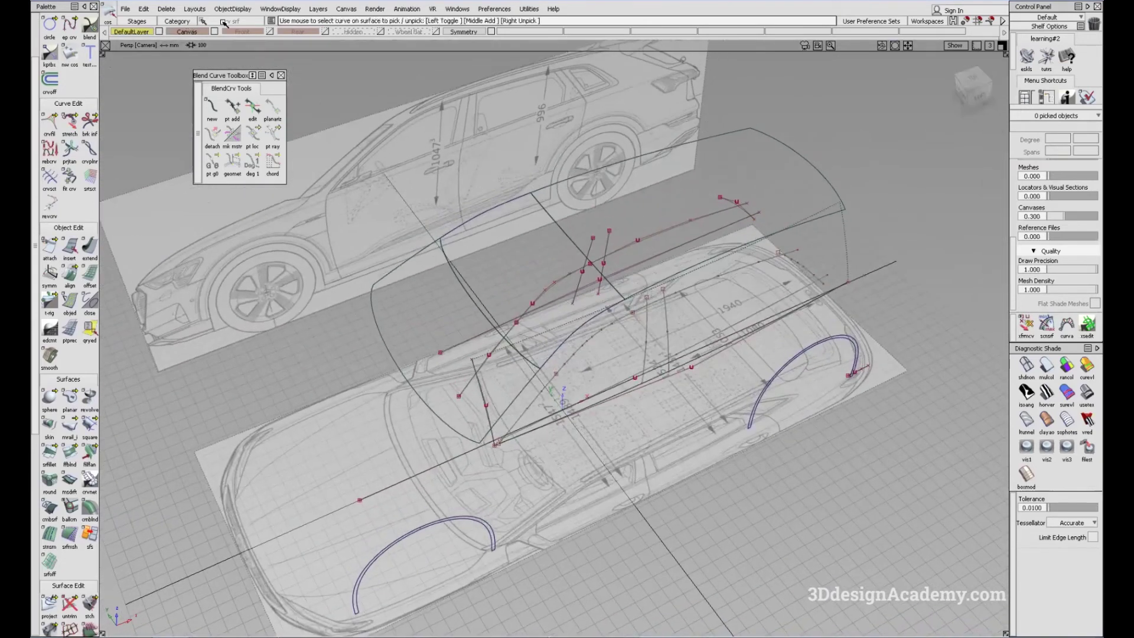
click(257, 30)
- Examine the side surface's pillar and window lines against the front blueprint from the front
click(970, 93)
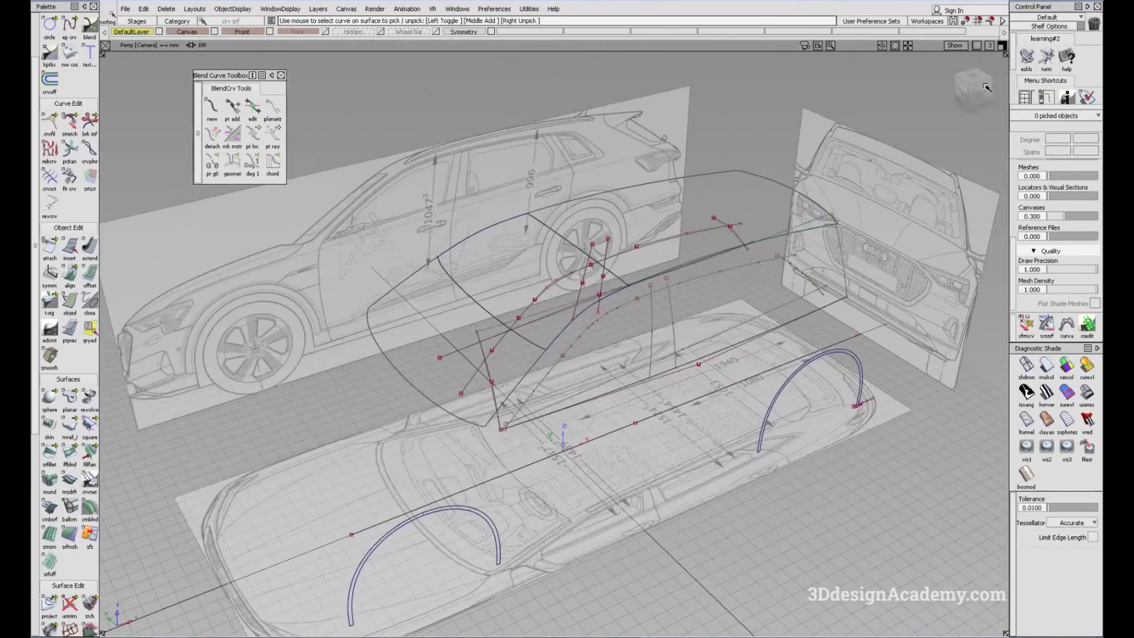
click(962, 92)
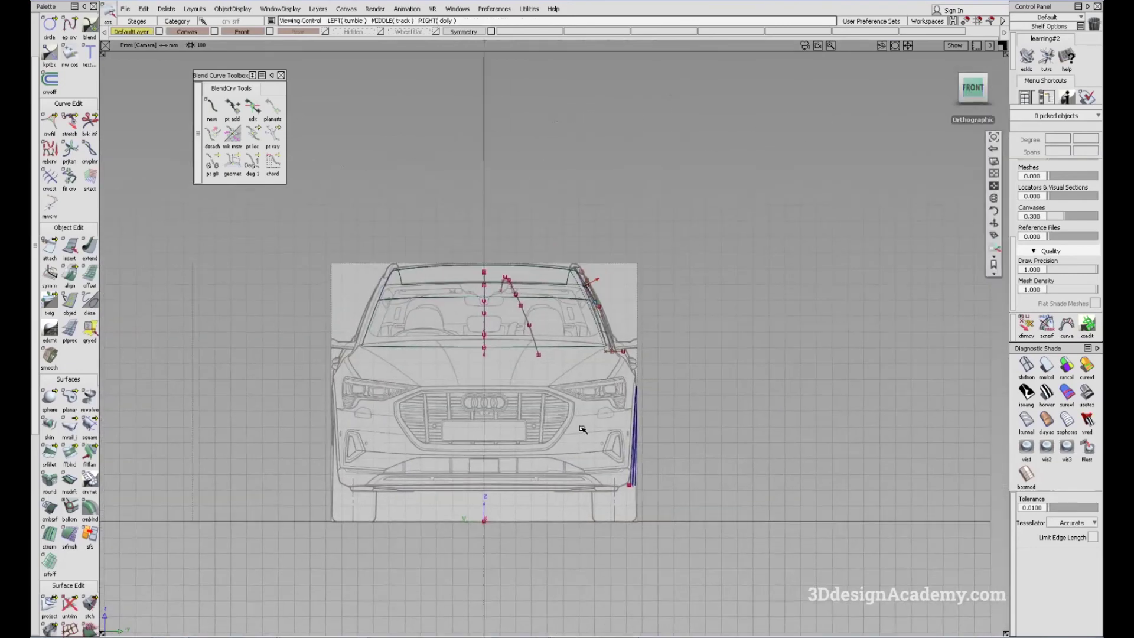
alt+shift+middle_drag(582, 428, 557, 474)
alt+shift+right_drag(557, 473, 810, 335)
alt+shift+middle_drag(734, 420, 674, 359)
alt+shift+drag(649, 442, 630, 458)
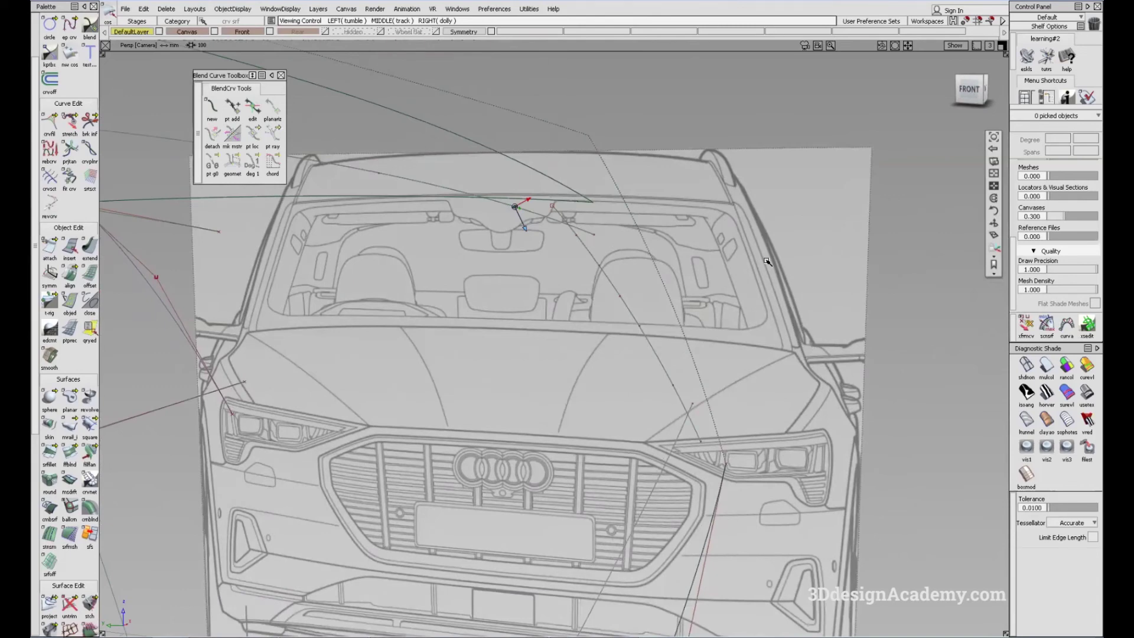
- Hide the Front blueprint layer, show the Rear blueprint layer, and check the side surface lines against it from the back
alt+shift+drag(809, 371, 394, 405)
alt+shift+drag(454, 332, 481, 317)
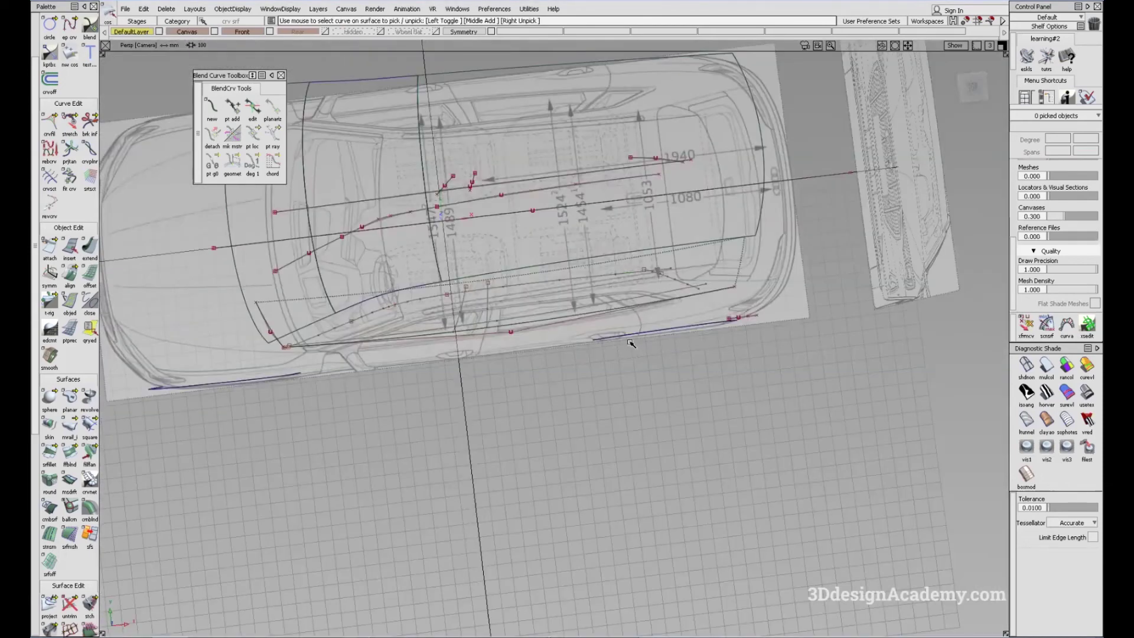
alt+shift+drag(618, 278, 796, 215)
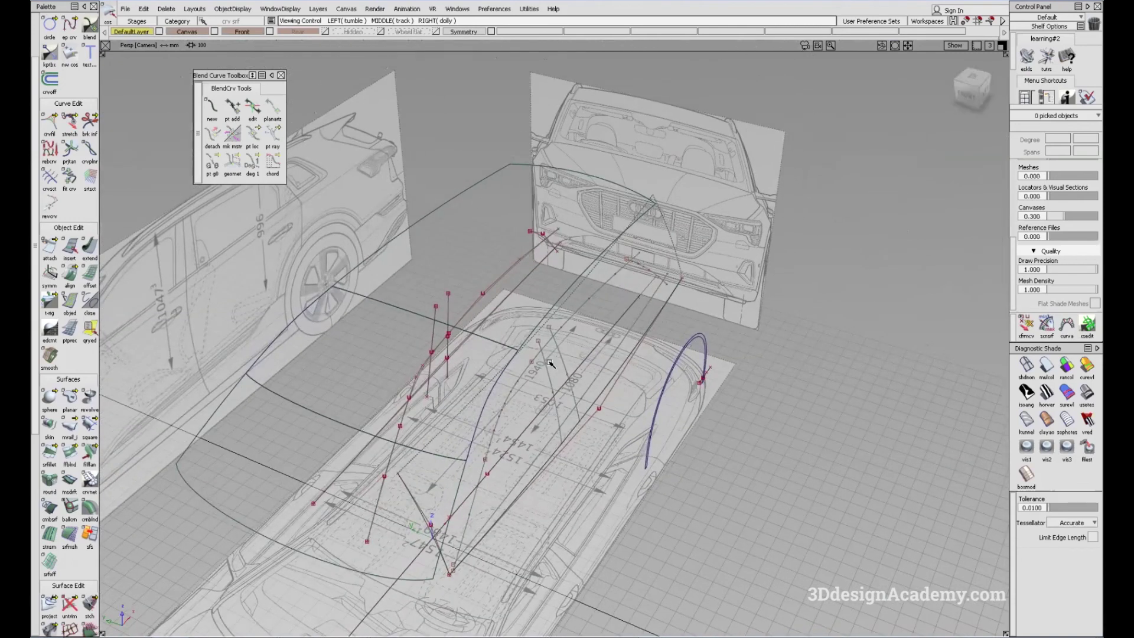
click(270, 32)
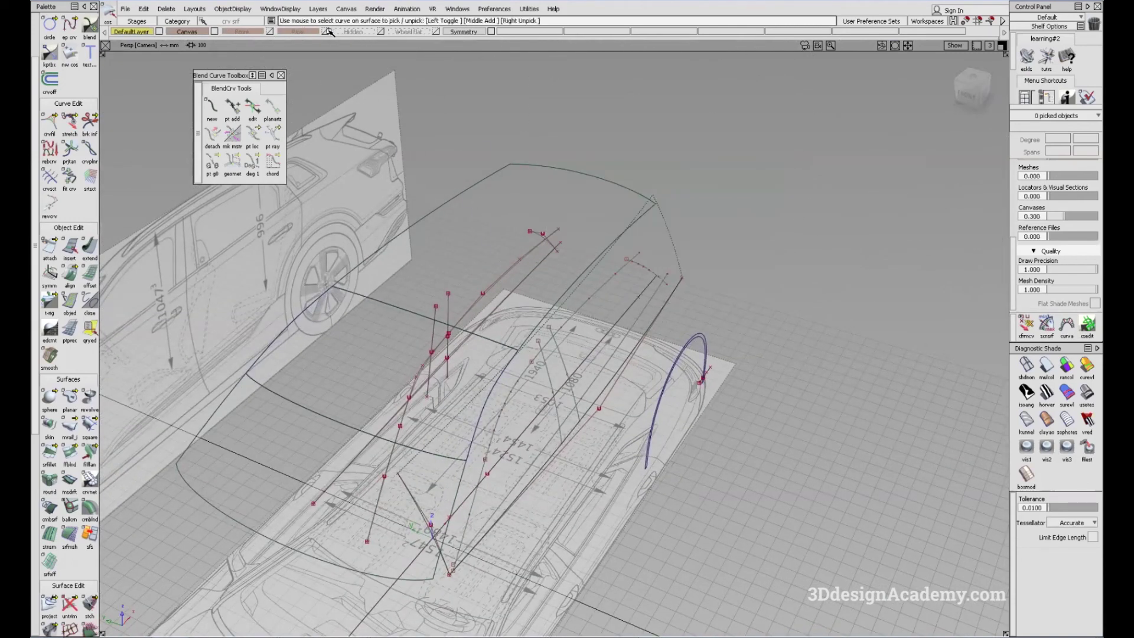
click(325, 32)
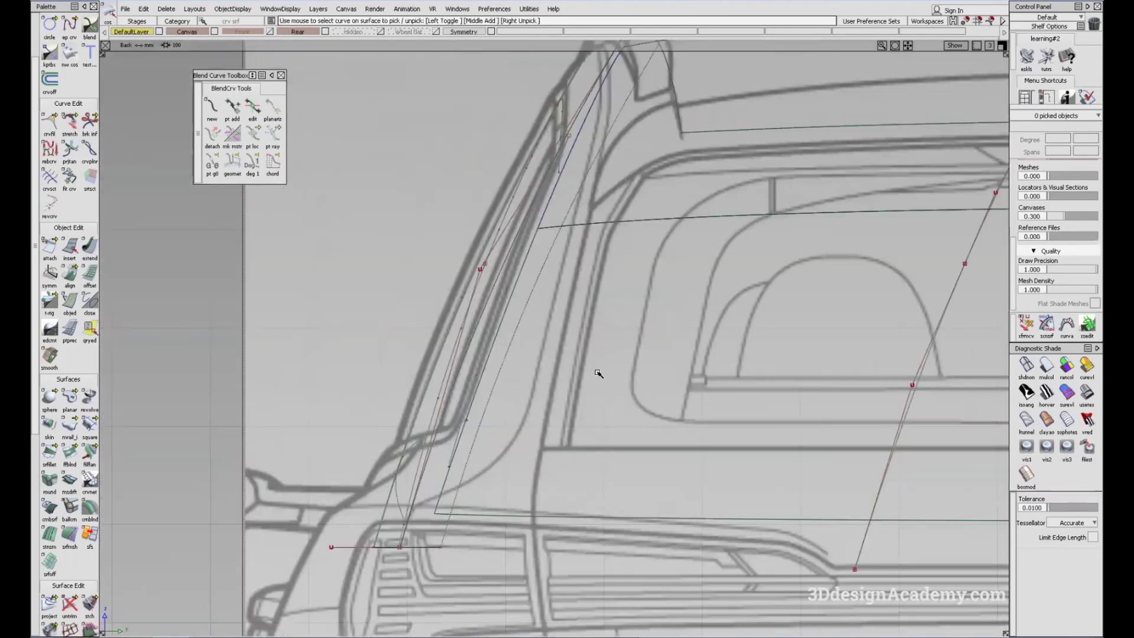
alt+shift+middle_drag(543, 269, 543, 198)
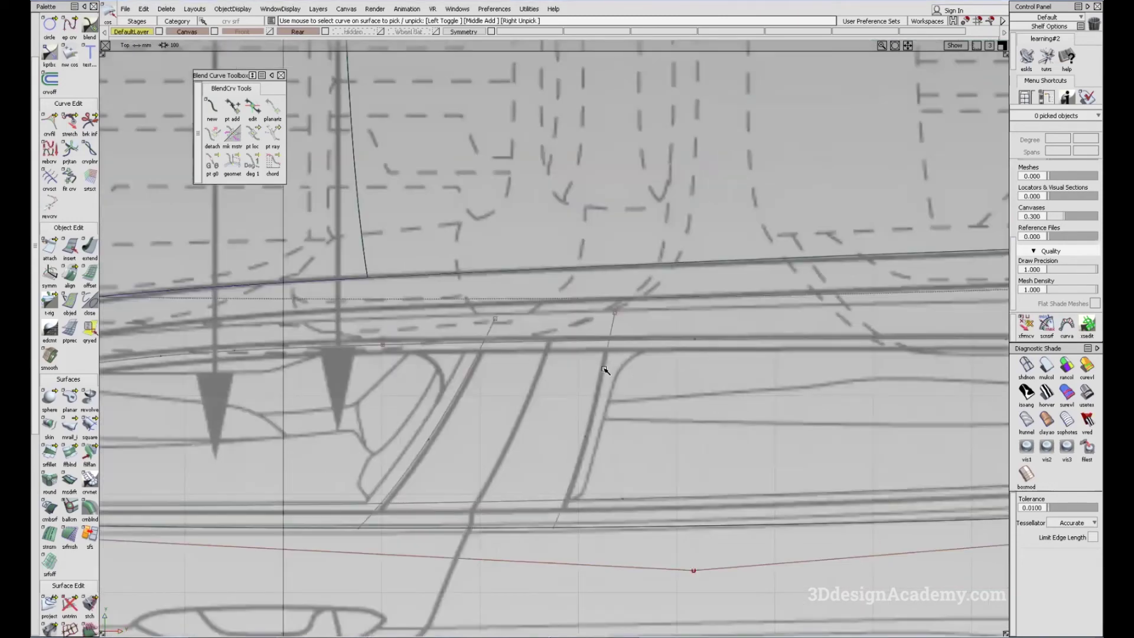
- Examine the projected window outline and pillar lines against the top blueprint along the car's full side
alt+shift+middle_drag(603, 370, 279, 393)
alt+shift+middle_drag(638, 330, 288, 328)
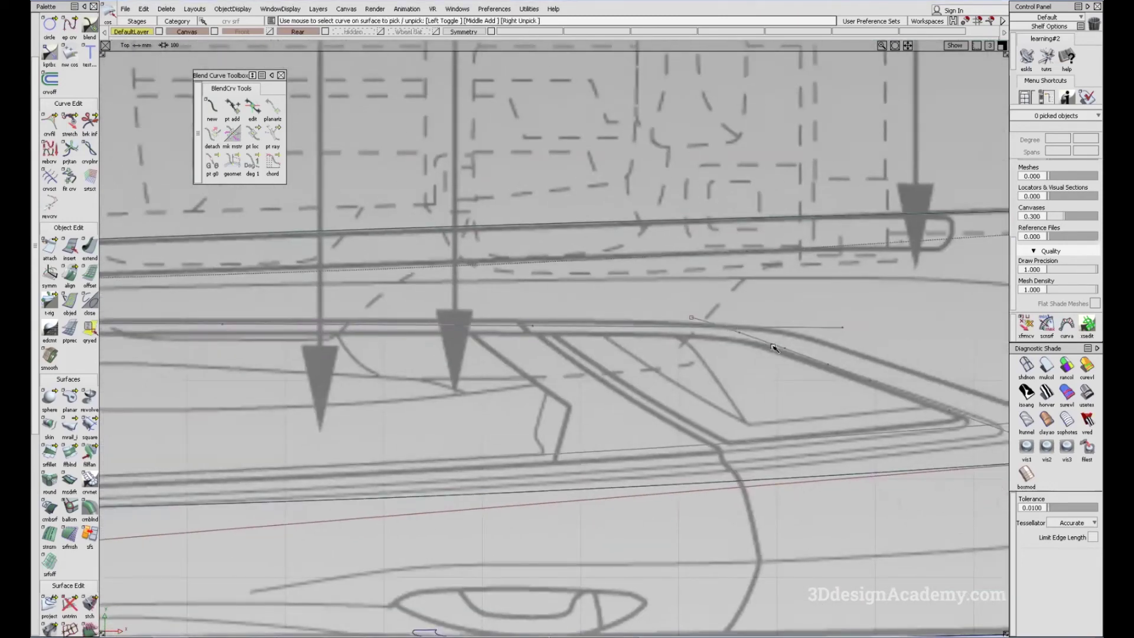
alt+shift+right_drag(776, 360, 531, 366)
alt+shift+middle_drag(236, 369, 768, 334)
alt+shift+middle_drag(373, 354, 650, 330)
alt+shift+middle_drag(555, 330, 663, 316)
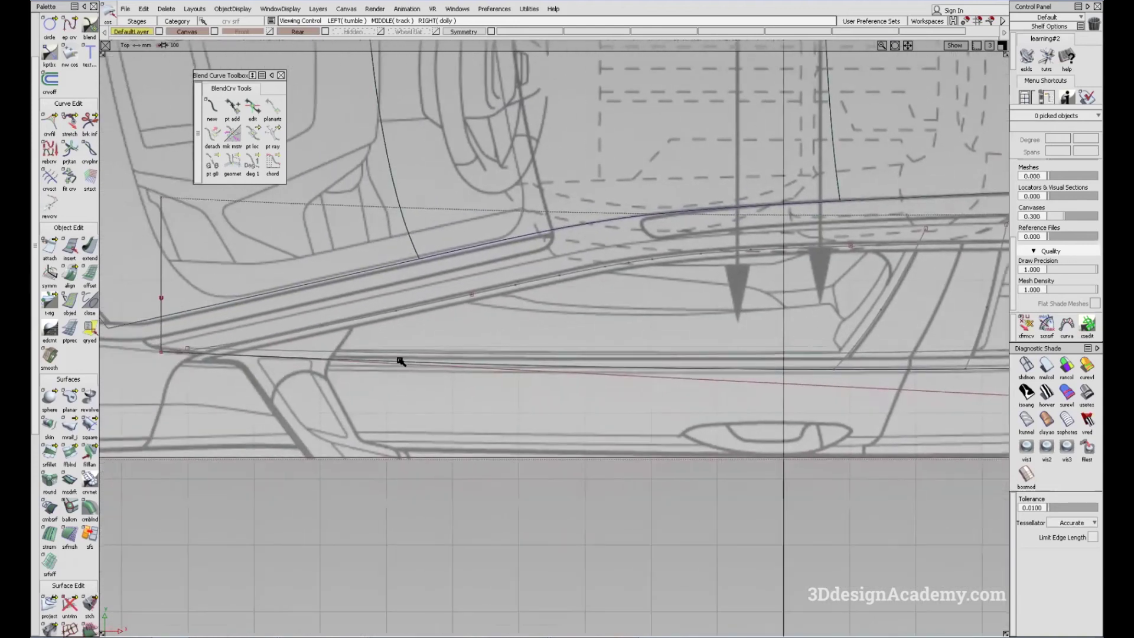
ctrl+shift+drag(219, 355, 131, 356)
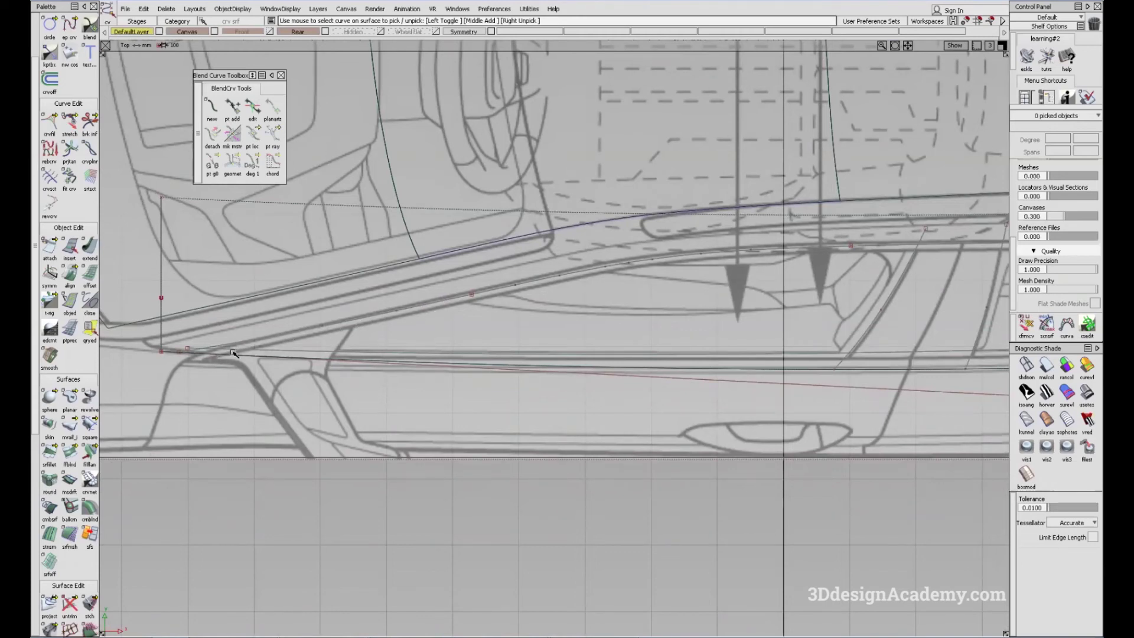
alt+shift+middle_drag(218, 367, 305, 353)
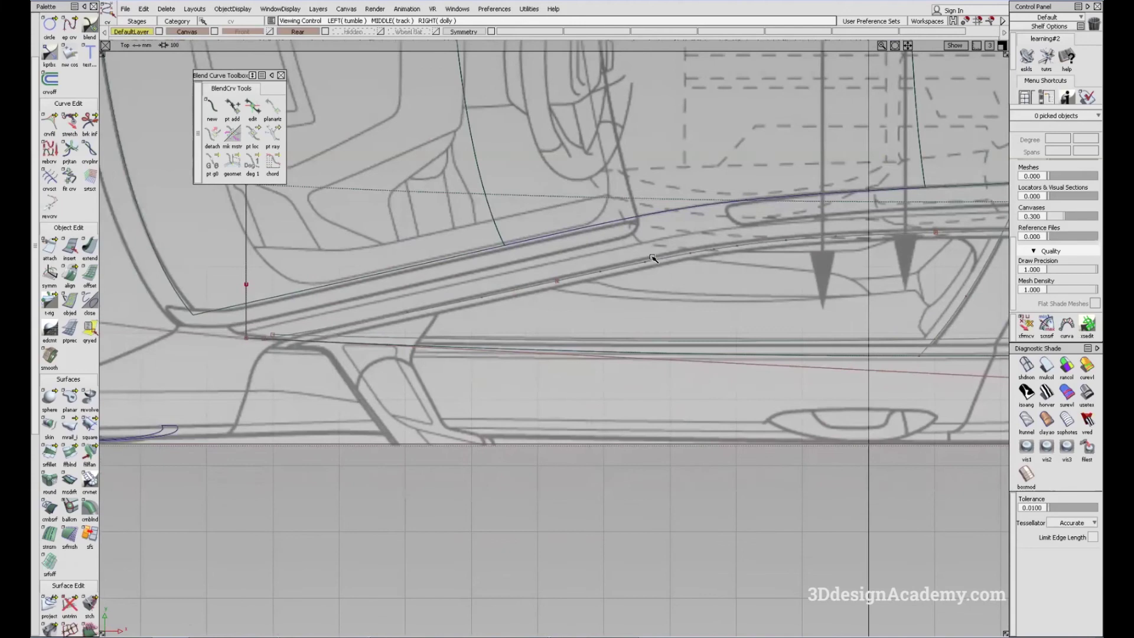
alt+shift+middle_drag(652, 258, 656, 257)
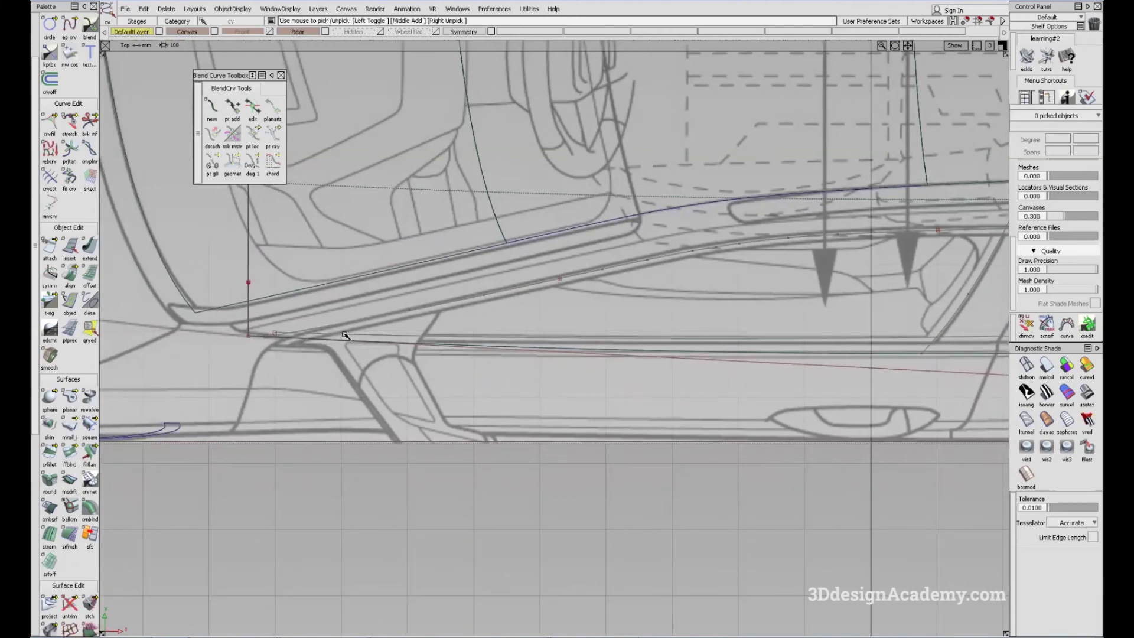
alt+shift+middle_drag(374, 344, 575, 359)
alt+shift+right_drag(575, 359, 903, 339)
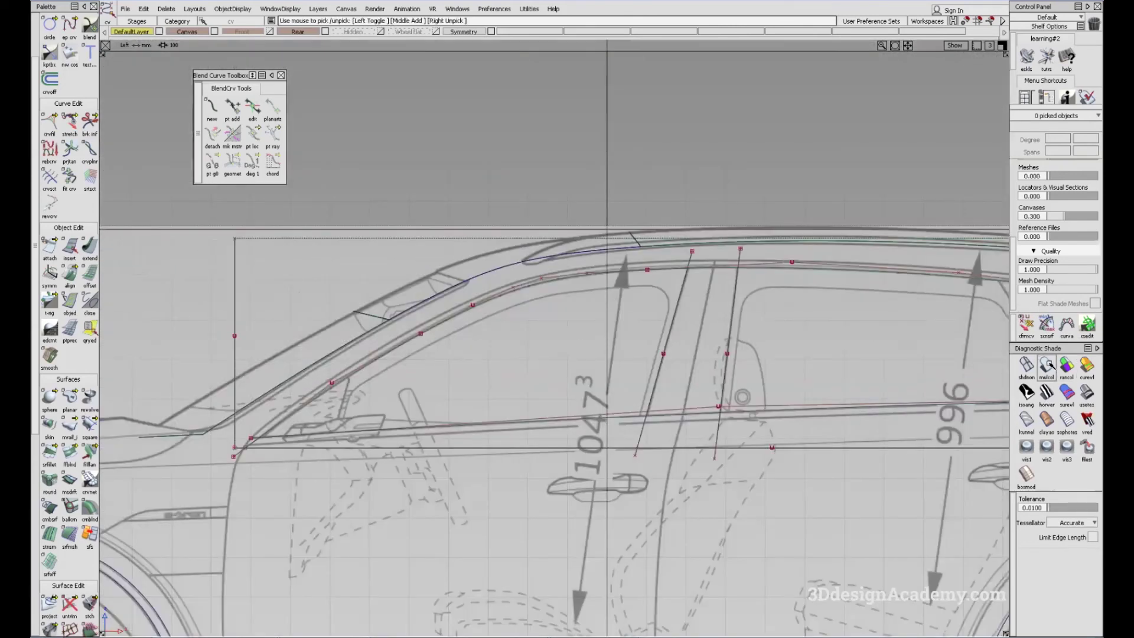
- Shade the surfaces with multi-colour shading and delete the two pillar curves-on-surface from the side surface
click(1048, 364)
alt+shift+middle_drag(630, 329, 323, 335)
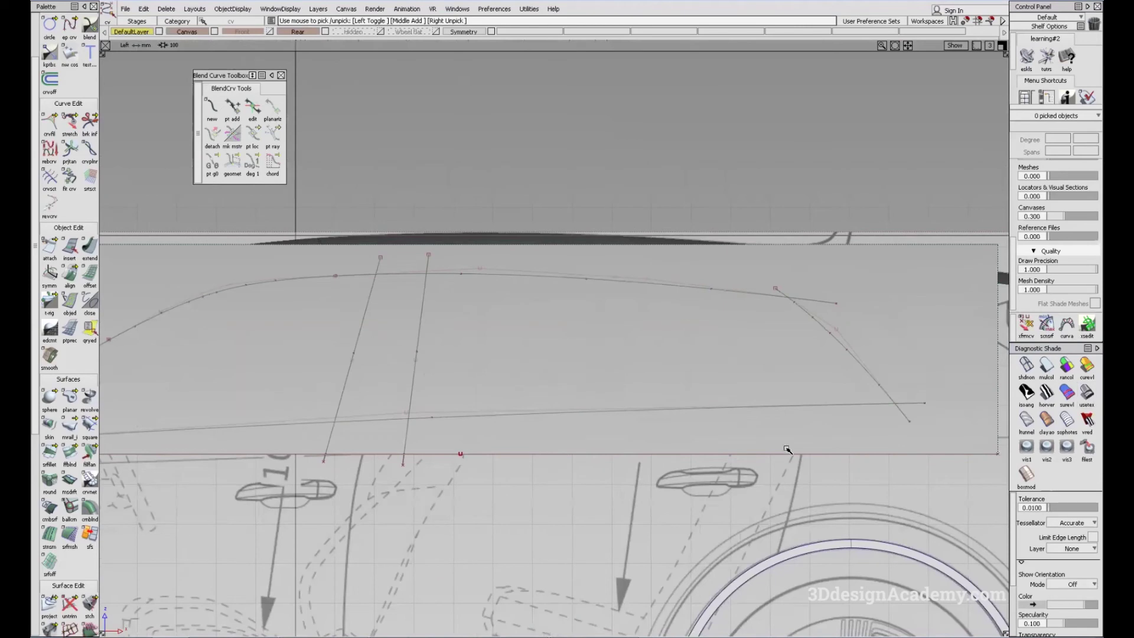
alt+shift+middle_drag(448, 423, 565, 412)
ctrl+shift+drag(565, 412, 622, 483)
drag(433, 319, 650, 332)
alt+shift+middle_drag(538, 367, 636, 349)
key(Delete)
key(Return)
alt+shift+right_drag(666, 352, 888, 263)
alt+shift+middle_drag(888, 263, 752, 282)
ctrl+shift+drag(661, 456, 642, 382)
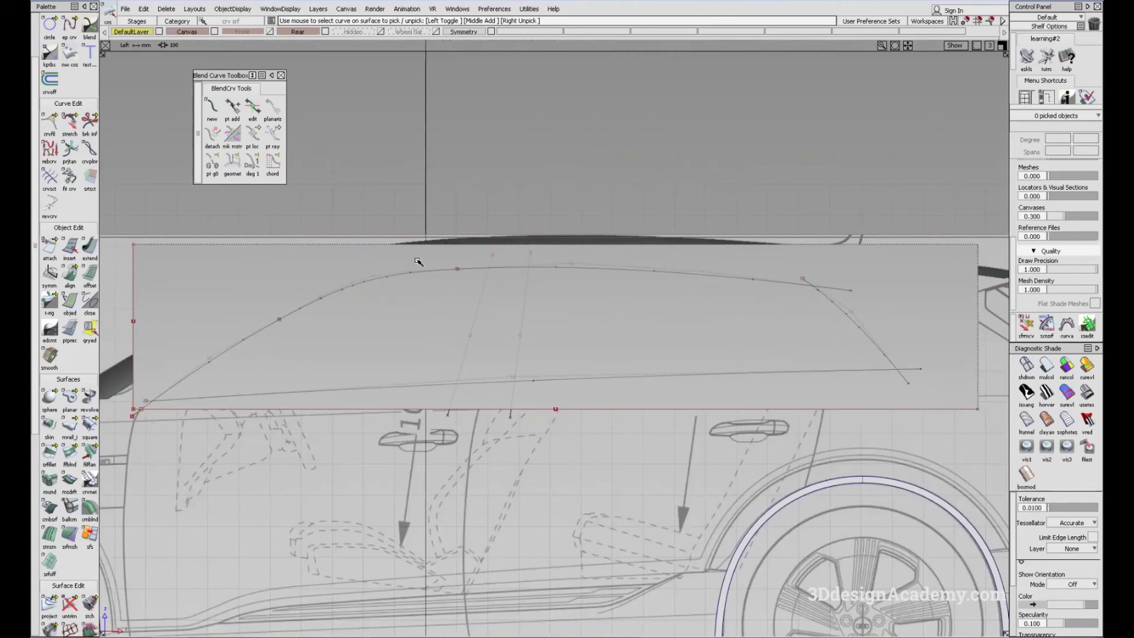
- Trim the side surface to the projected window outline, keeping only the glass area
key(F8)
alt+shift+middle_drag(413, 324, 506, 317)
alt+shift+drag(506, 317, 597, 354)
mouse_move(521, 480)
ctrl+shift+mouse_down()
mouse_move(422, 324)
mouse_move(503, 307)
mouse_move(440, 299)
ctrl+shift+mouse_up()
drag(71, 605, 91, 606)
alt+shift+drag(848, 372, 773, 340)
click(611, 311)
key(space)
drag(626, 317, 502, 266)
ctrl+shift+drag(422, 428, 390, 212)
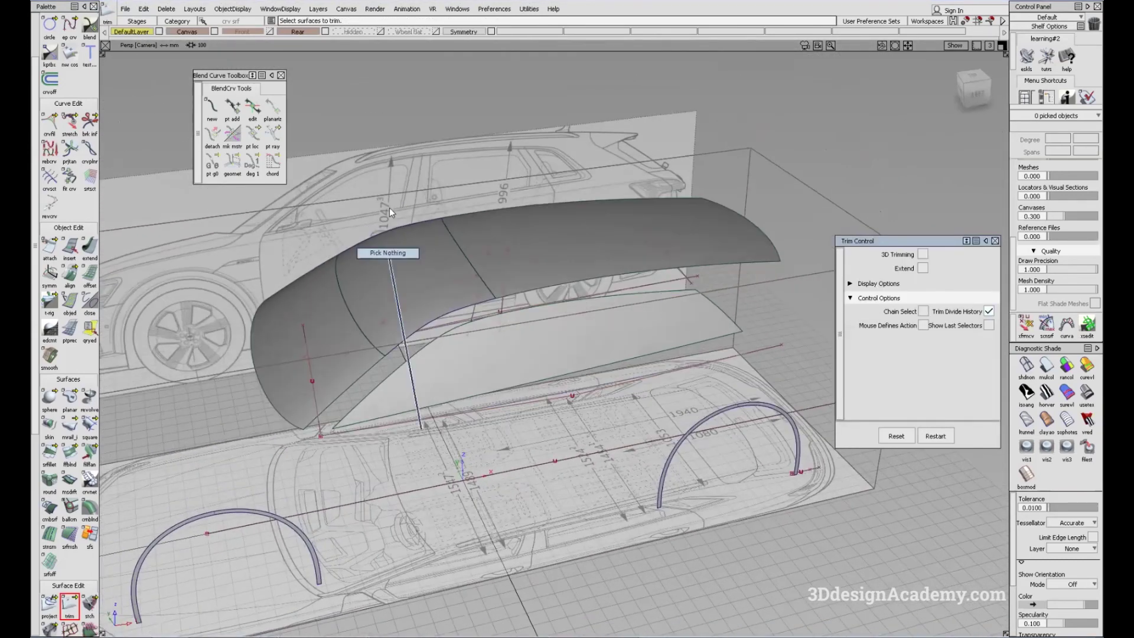
- Create a new layer named "Side glass"
click(318, 9)
click(327, 25)
click(534, 33)
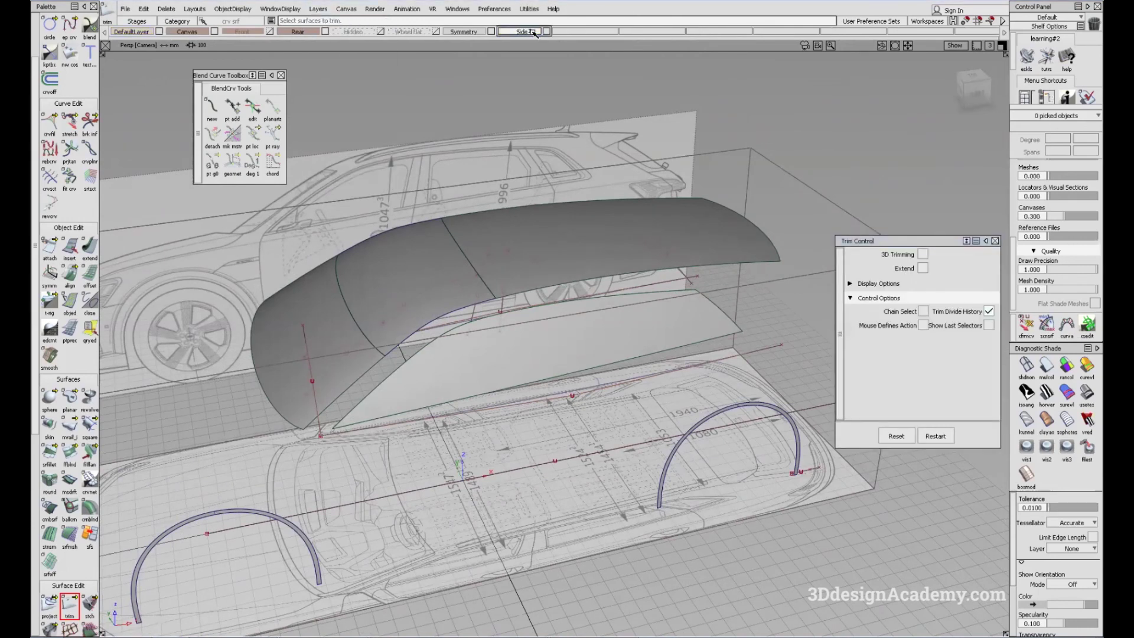
key(Return)
- Assign the side window's construction curves to the Side glass layer, leaving the wheel arch curves out of the selection
alt+shift+drag(360, 228, 310, 308)
ctrl+shift+drag(259, 307, 933, 461)
alt+shift+drag(703, 532, 789, 445)
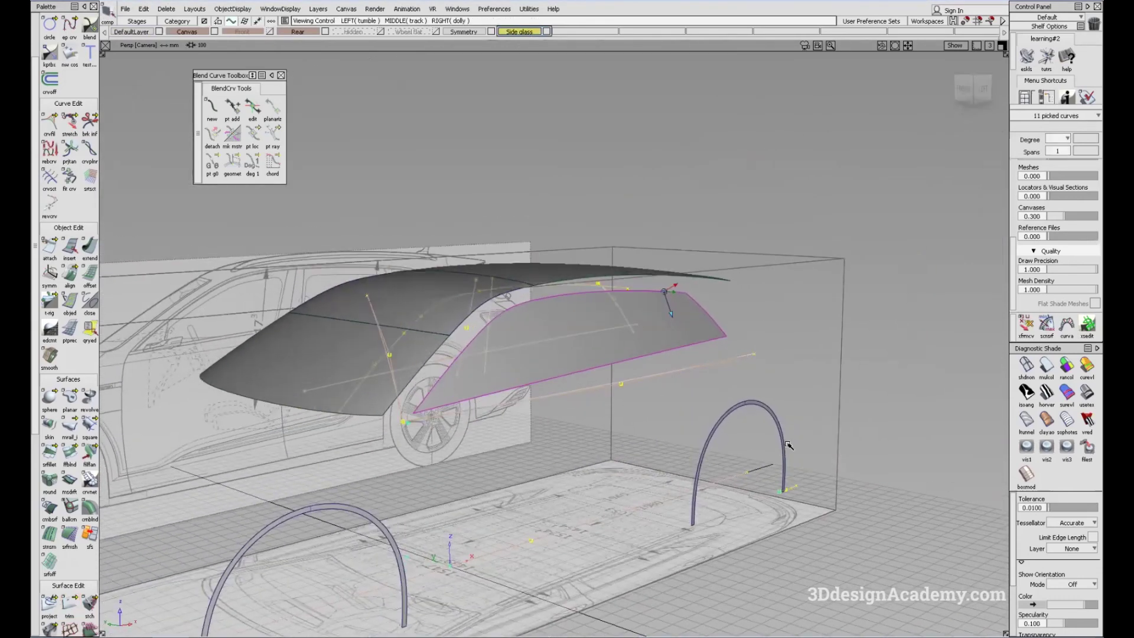
alt+shift+drag(716, 549, 723, 502)
drag(626, 496, 562, 587)
alt+shift+drag(555, 544, 634, 536)
alt+shift+drag(394, 388, 449, 398)
click(454, 362)
alt+shift+drag(466, 360, 434, 381)
click(534, 31)
click(531, 42)
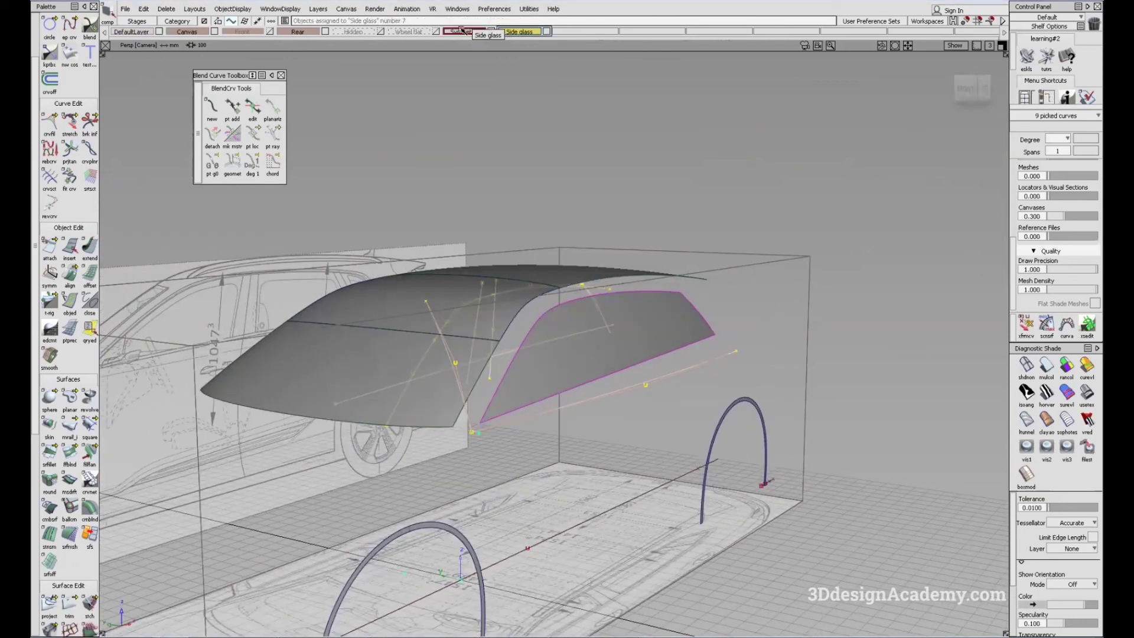
- Move the Side glass layer ahead of the Symmetry layer, hide it, and clear the selection
middle_drag(460, 35, 461, 34)
click(491, 31)
alt+shift+drag(671, 291, 502, 443)
ctrl+shift+drag(493, 459, 452, 319)
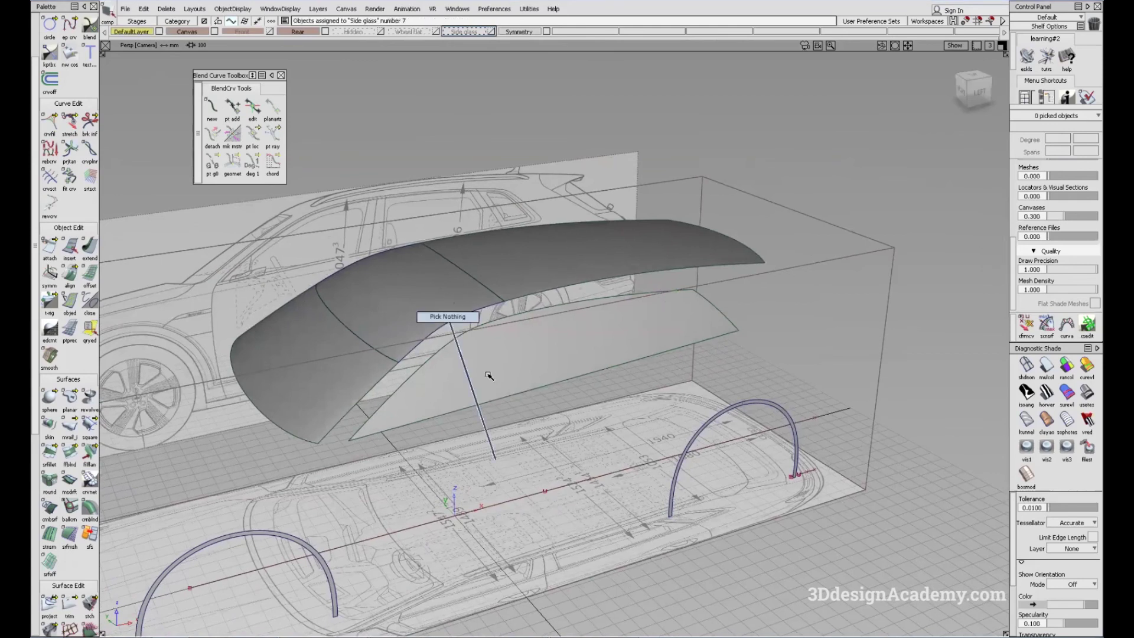
- Look over the trimmed side glass with the roof surfaces, then switch to the browser's Audi e-tron door handle image results
alt+shift+drag(685, 361, 606, 365)
alt+shift+middle_drag(606, 366, 648, 369)
alt+shift+drag(648, 368, 622, 374)
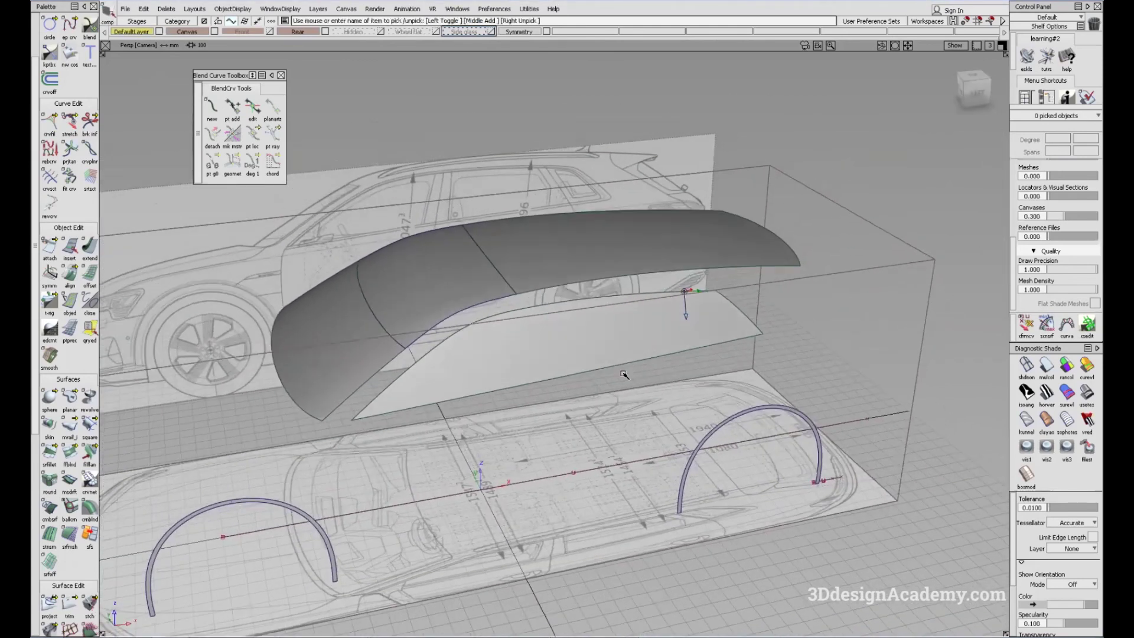
alt+shift+middle_drag(622, 373, 655, 362)
alt+shift+drag(620, 370, 595, 362)
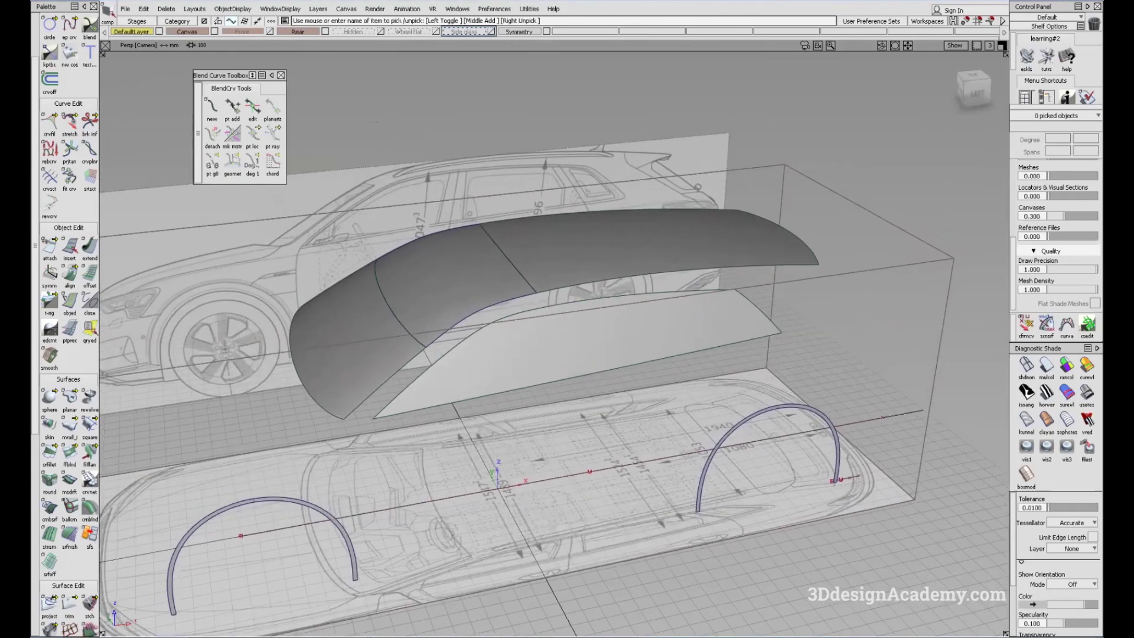
click(301, 636)
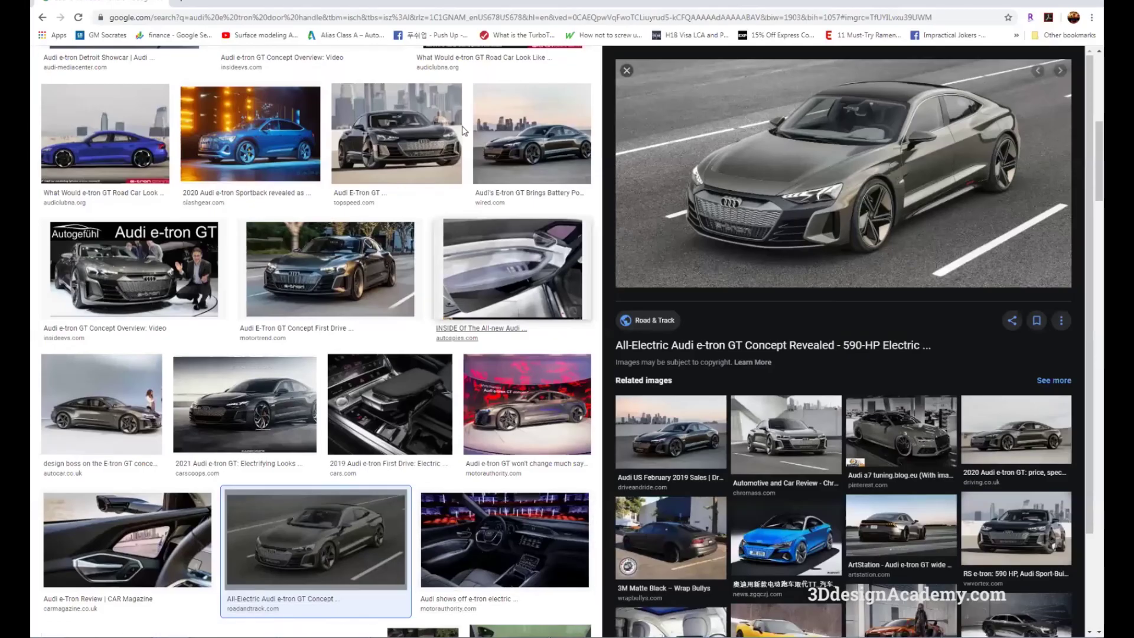